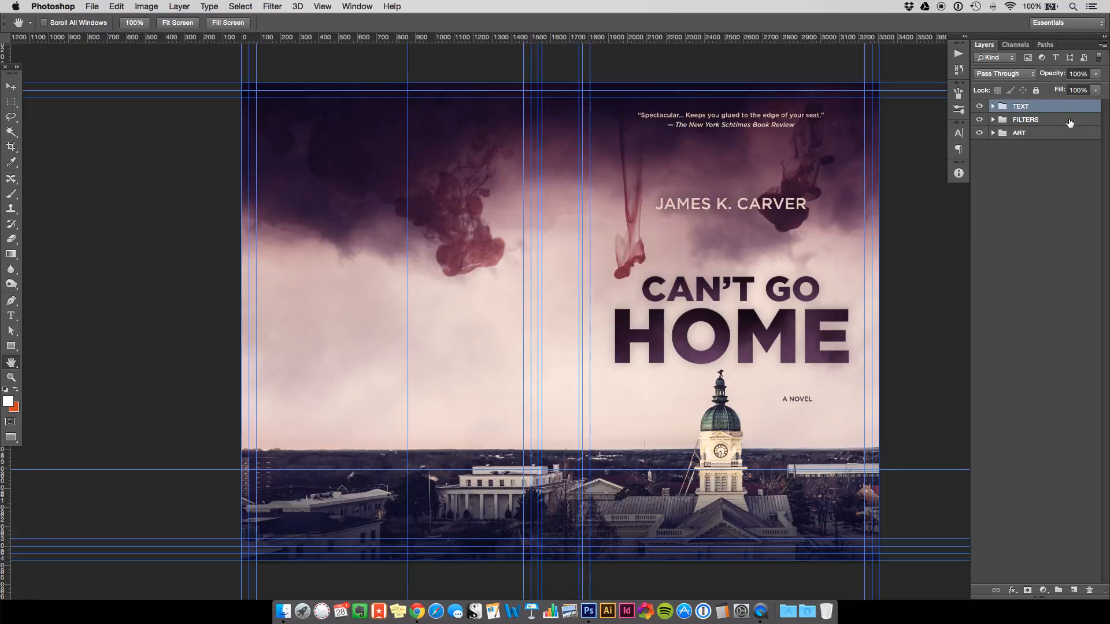
Expand the TEXT, FRONT COVER and SPINE layer groups to show their title, author and series layers.
{"action": "key", "text": "Tab"}
{"action": "key", "text": "Tab"}
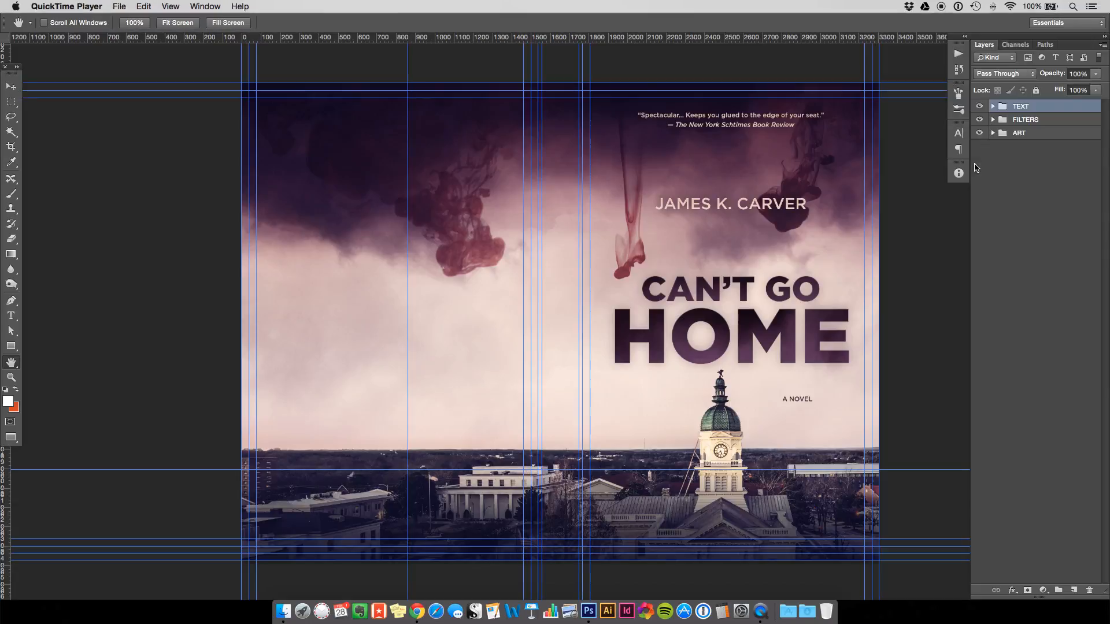
{"action": "left_click_drag", "start_coordinate": [349, 232], "coordinate": [322, 223]}
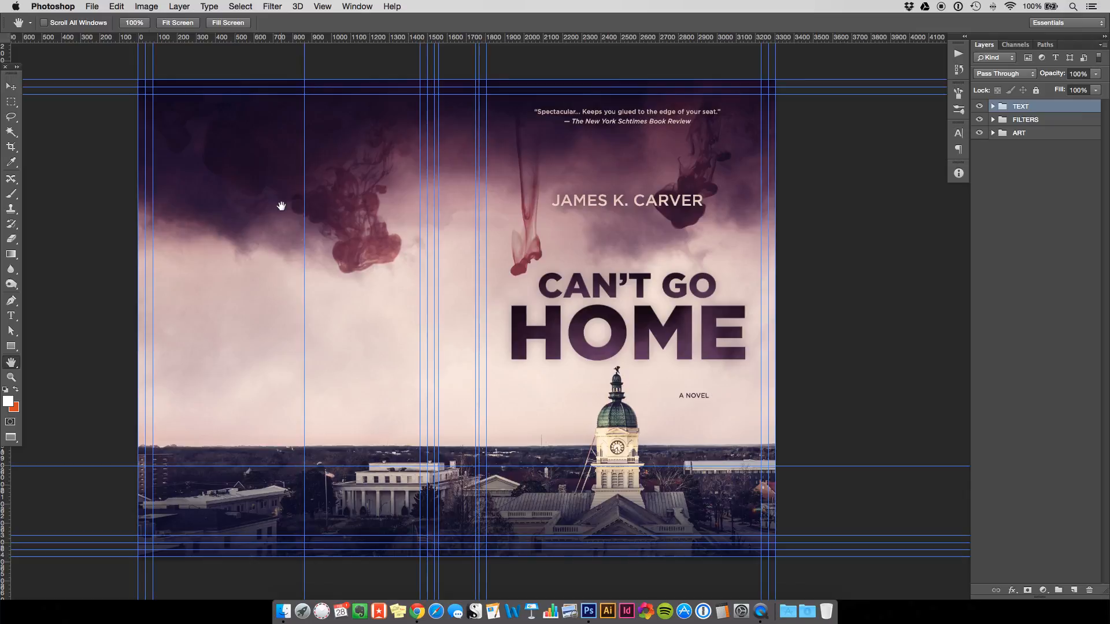
{"action": "left_click_drag", "start_coordinate": [550, 240], "coordinate": [572, 236]}
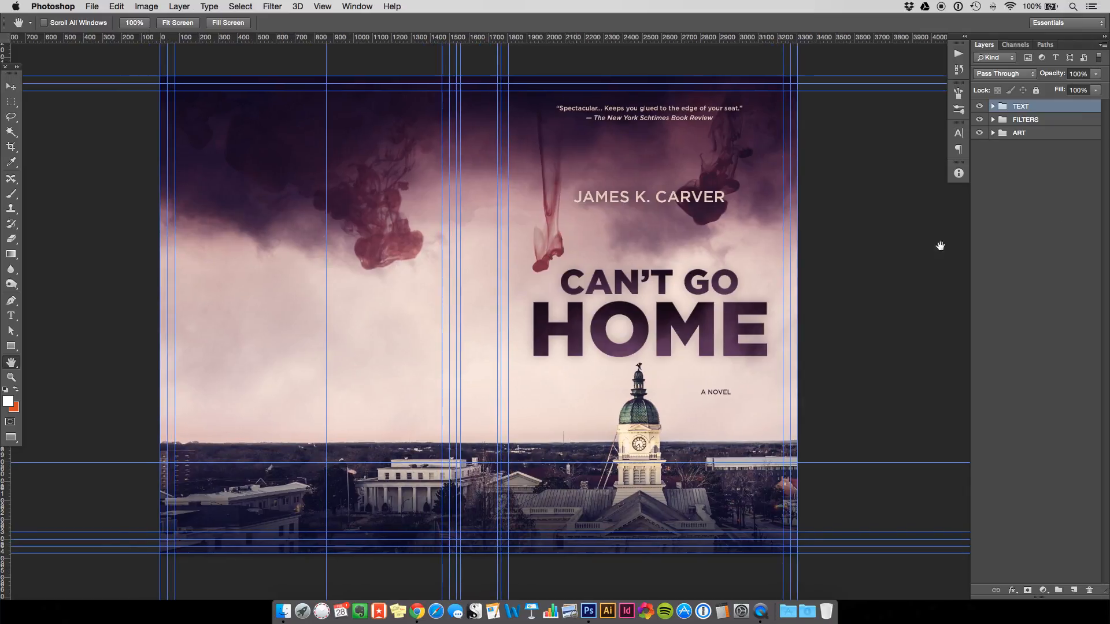
{"action": "left_click", "coordinate": [993, 106]}
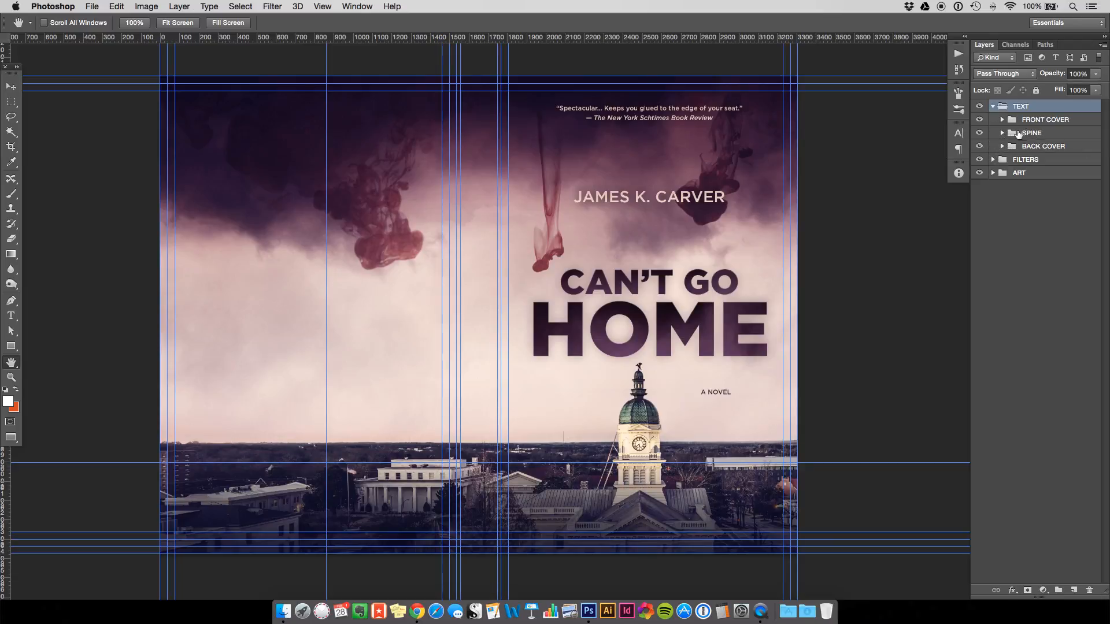
{"action": "left_click", "coordinate": [1001, 120]}
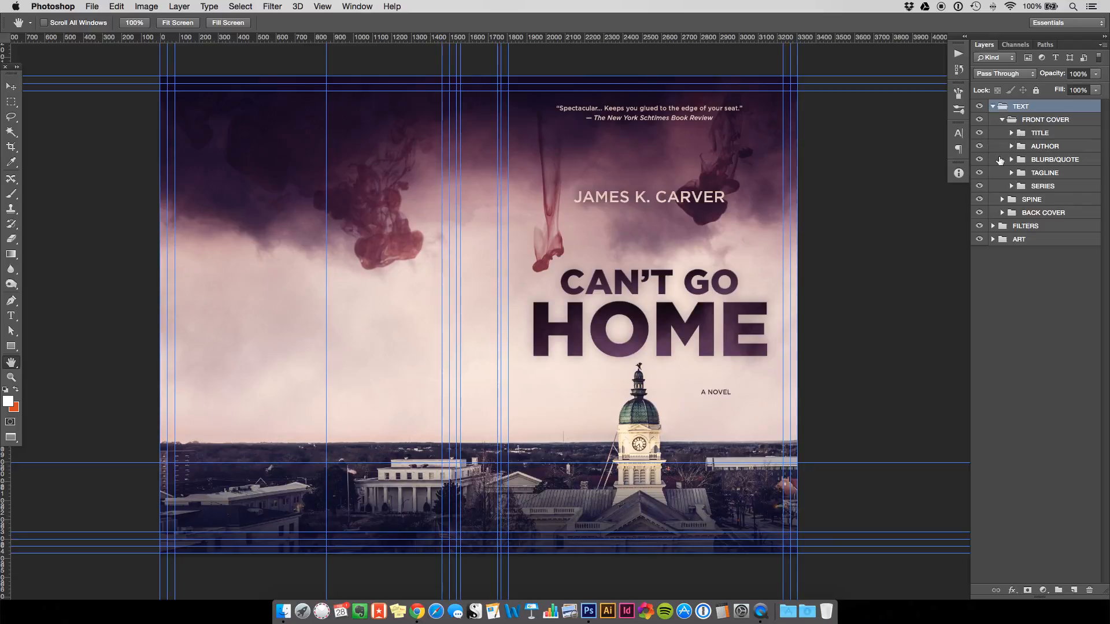
{"action": "left_click", "coordinate": [1003, 199]}
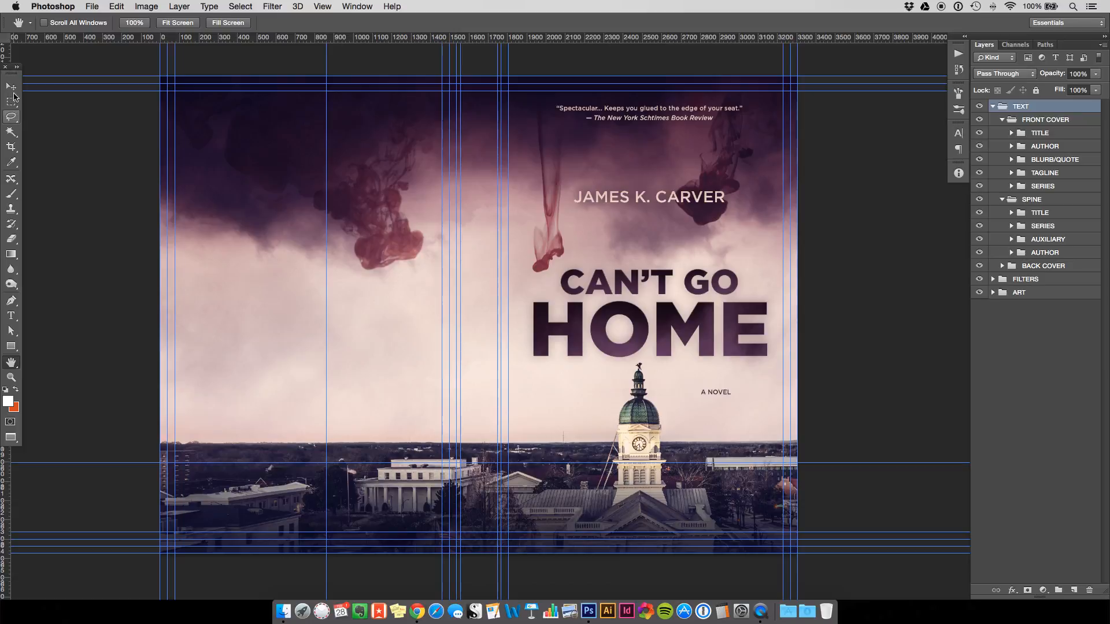
{"action": "key", "text": "v"}
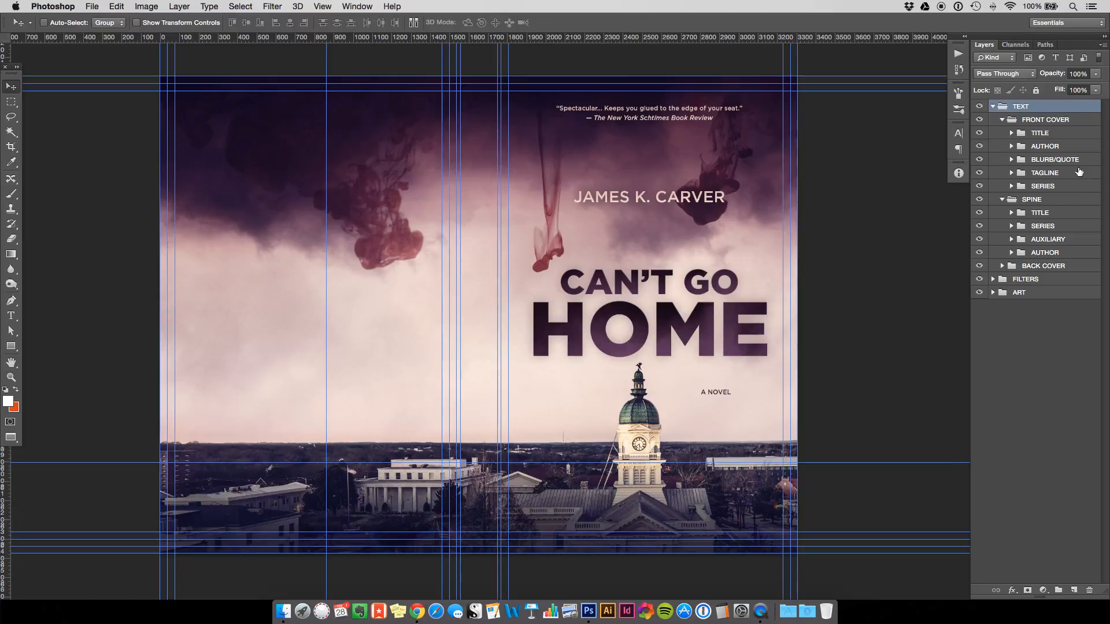
Copy the front cover's TITLE and AUTHOR groups into the SPINE group.
{"action": "left_click", "coordinate": [1052, 135]}
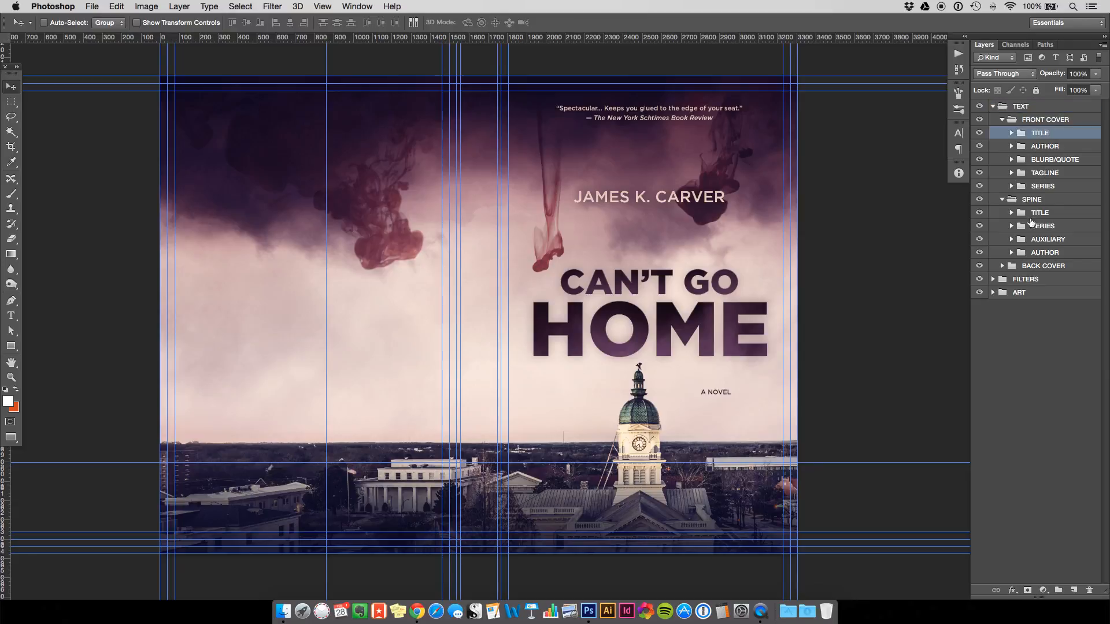
{"action": "left_click", "coordinate": [1047, 149], "text": "shift"}
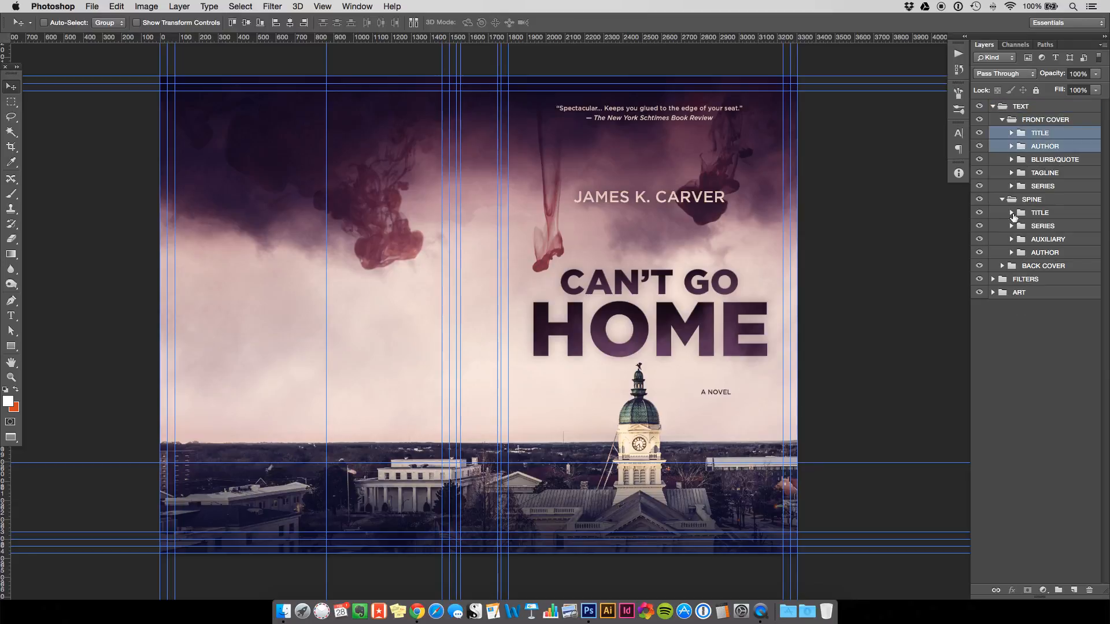
{"action": "left_click", "coordinate": [1060, 165], "text": "shift"}
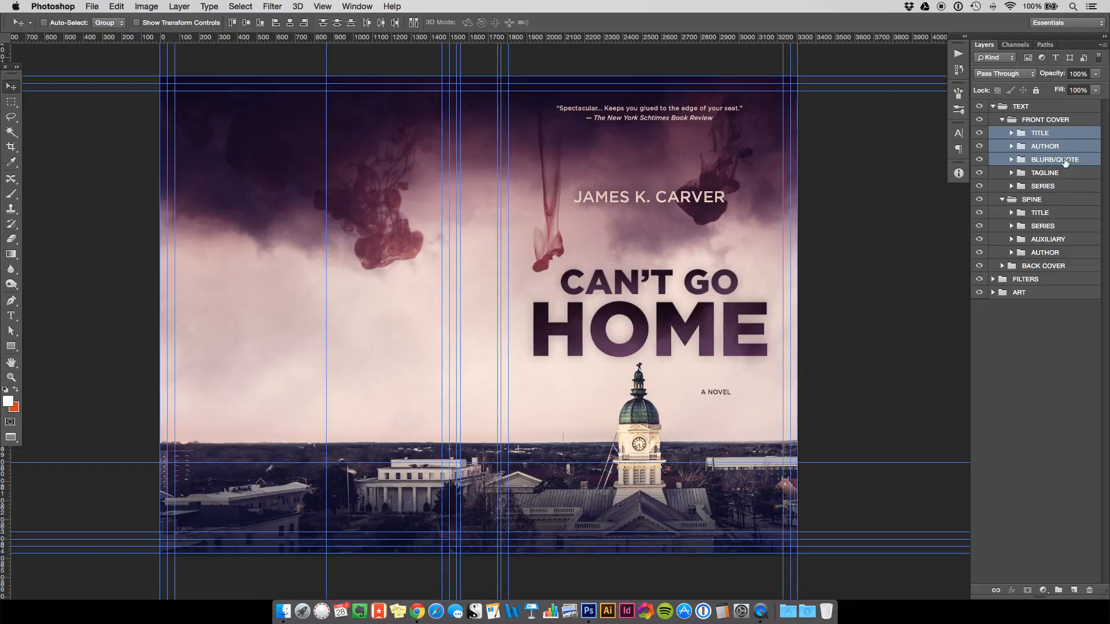
{"action": "left_click", "coordinate": [1067, 161], "text": "super"}
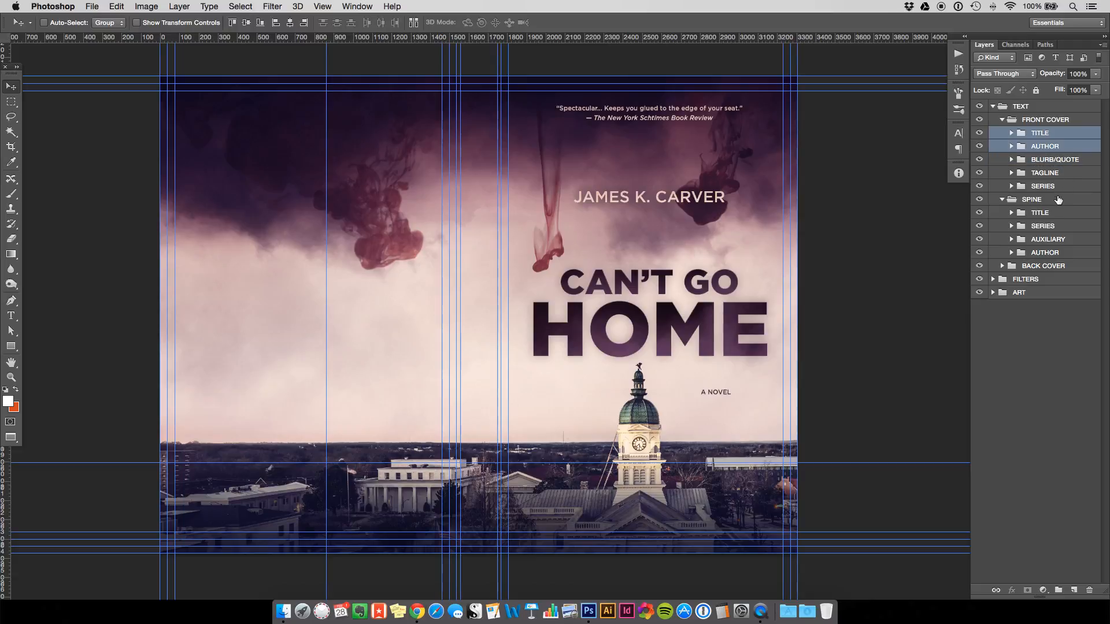
{"action": "left_click", "coordinate": [1071, 149], "text": "super"}
{"action": "left_click", "coordinate": [1069, 149], "text": "super"}
{"action": "left_click_drag", "start_coordinate": [1040, 135], "coordinate": [1029, 207]}
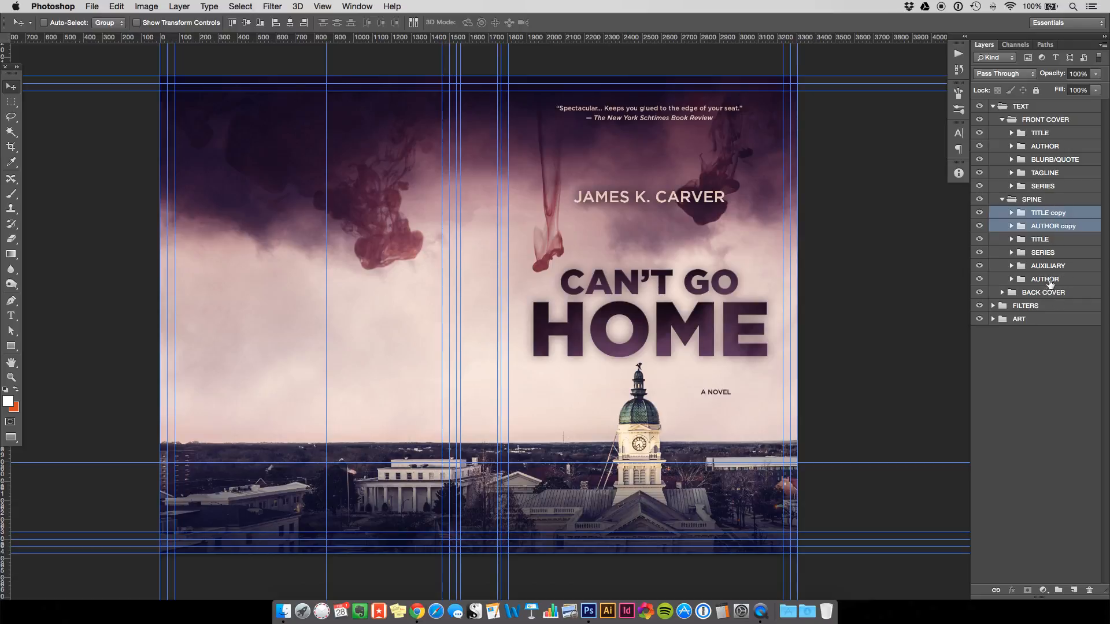
Delete the spine's original TITLE and AUTHOR groups and select the TITLE copy and AUTHOR copy.
{"action": "left_click", "coordinate": [1054, 242]}
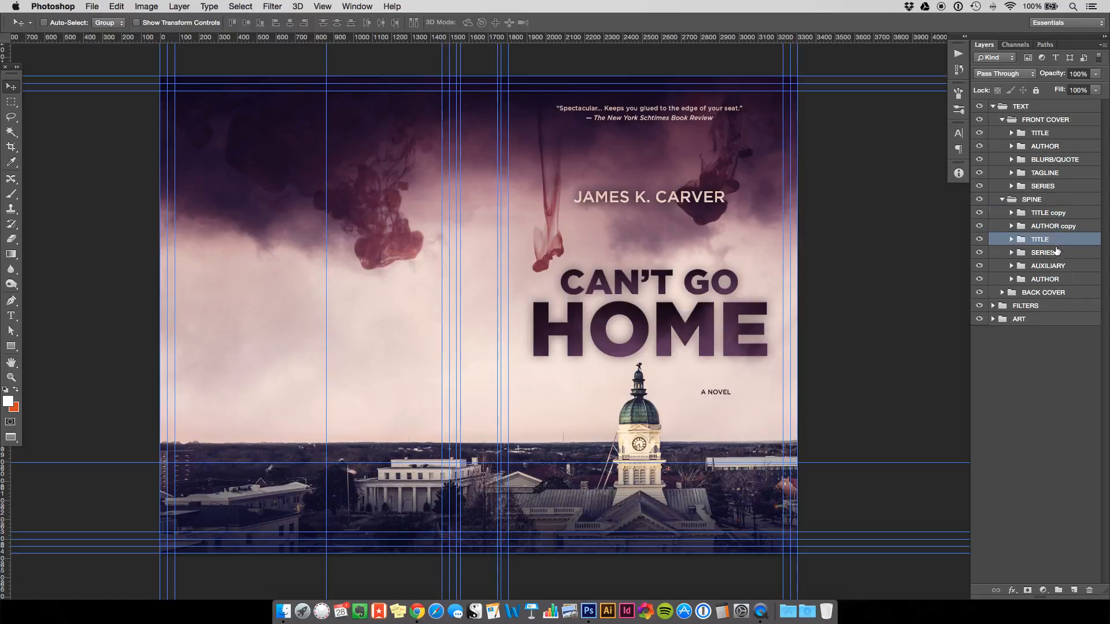
{"action": "left_click", "coordinate": [1057, 281], "text": "super"}
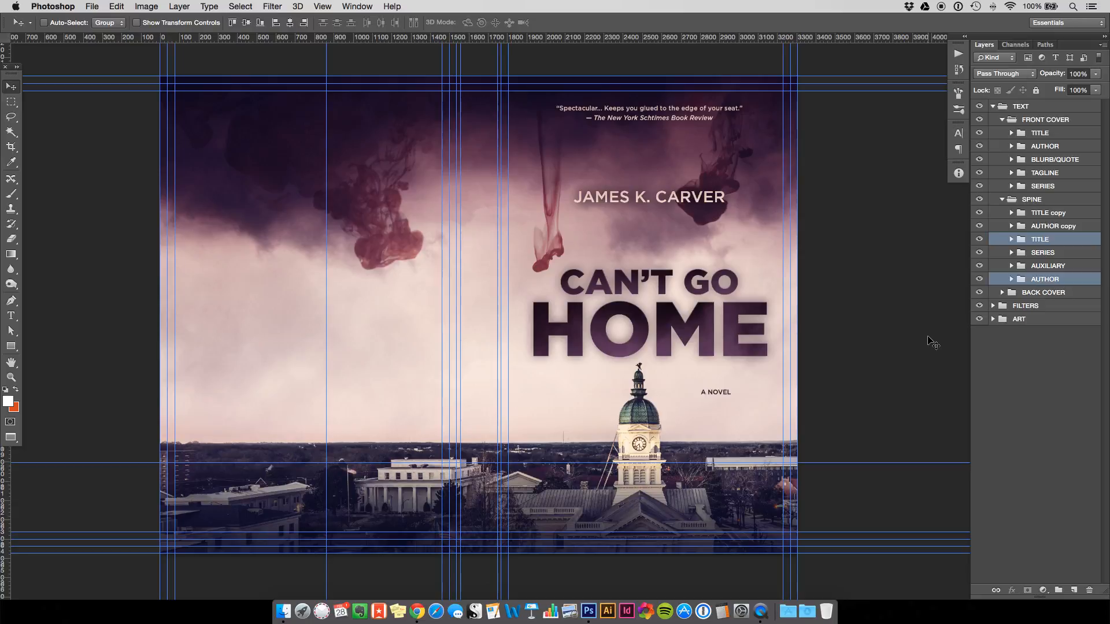
{"action": "key", "text": "Delete"}
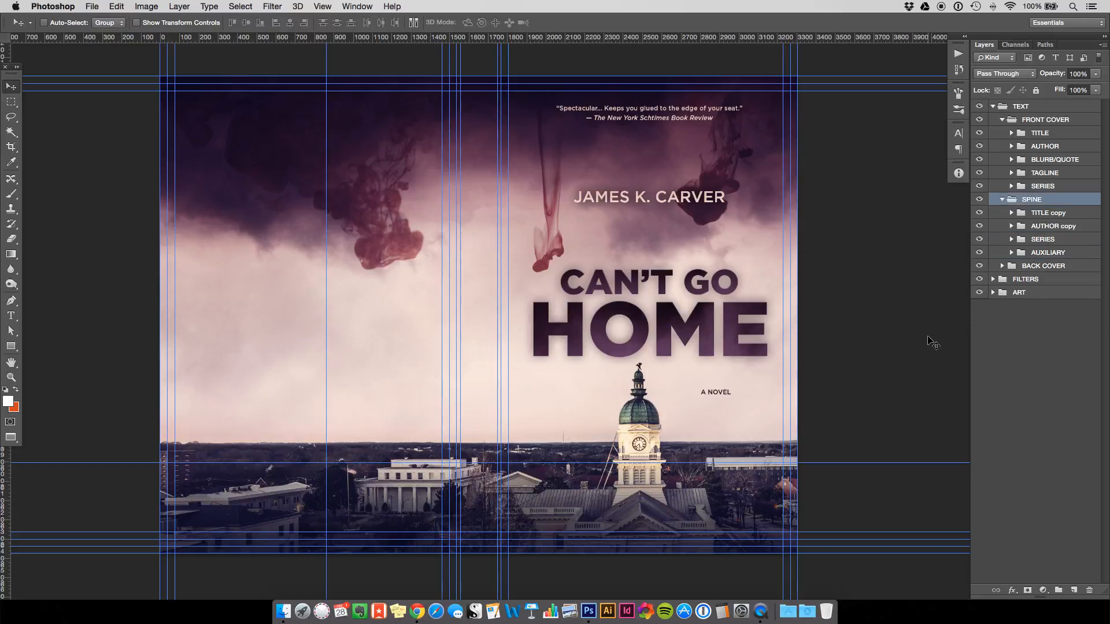
{"action": "left_click", "coordinate": [1039, 217]}
{"action": "left_click", "coordinate": [1049, 231], "text": "shift"}
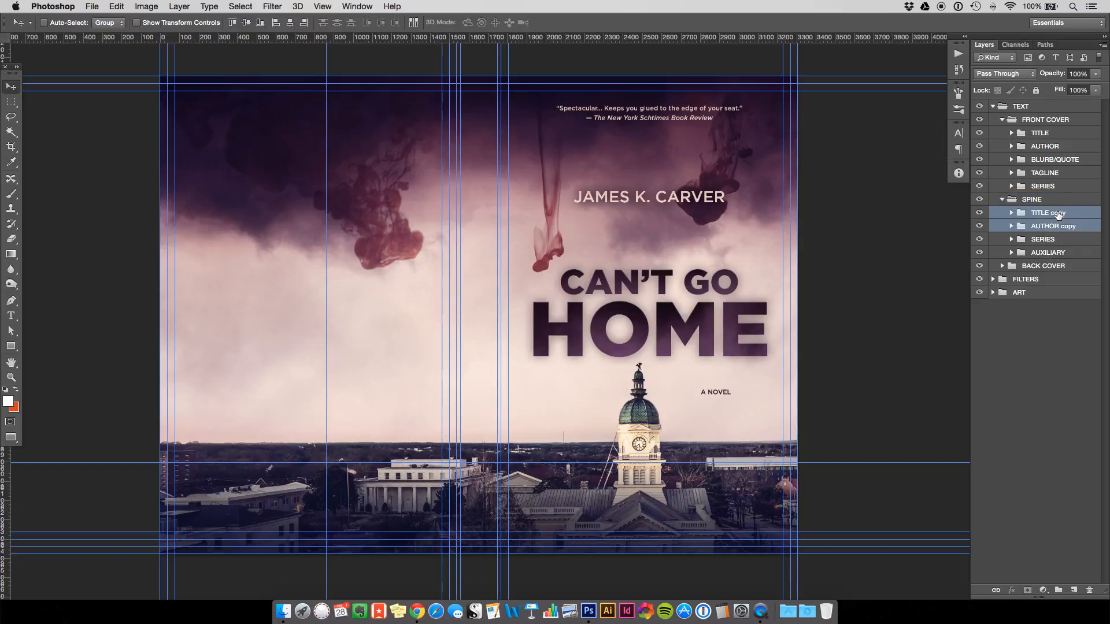
Move the copied title and author to the left half, then free-transform the A NOVEL to HOME layers.
{"action": "left_click_drag", "start_coordinate": [654, 327], "coordinate": [372, 357]}
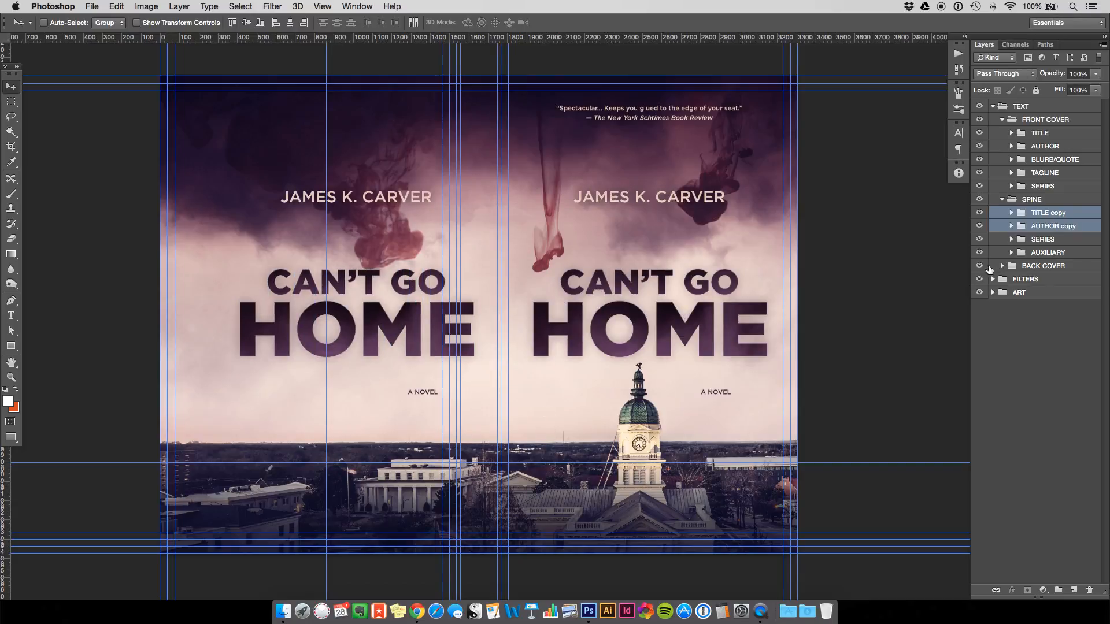
{"action": "left_click", "coordinate": [1012, 213]}
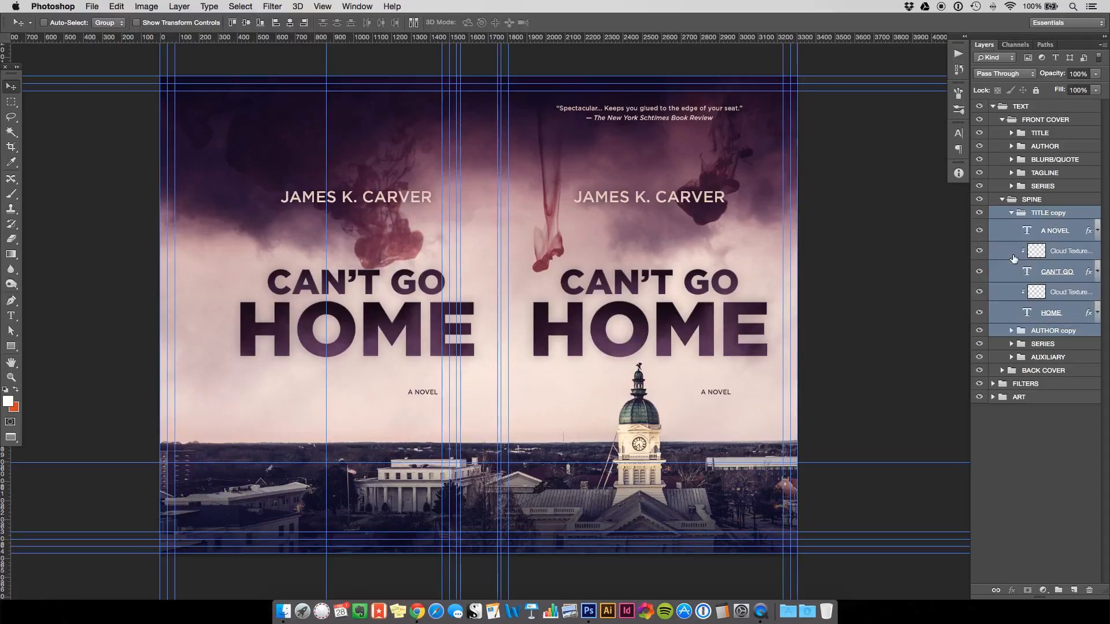
{"action": "left_click", "coordinate": [1063, 232]}
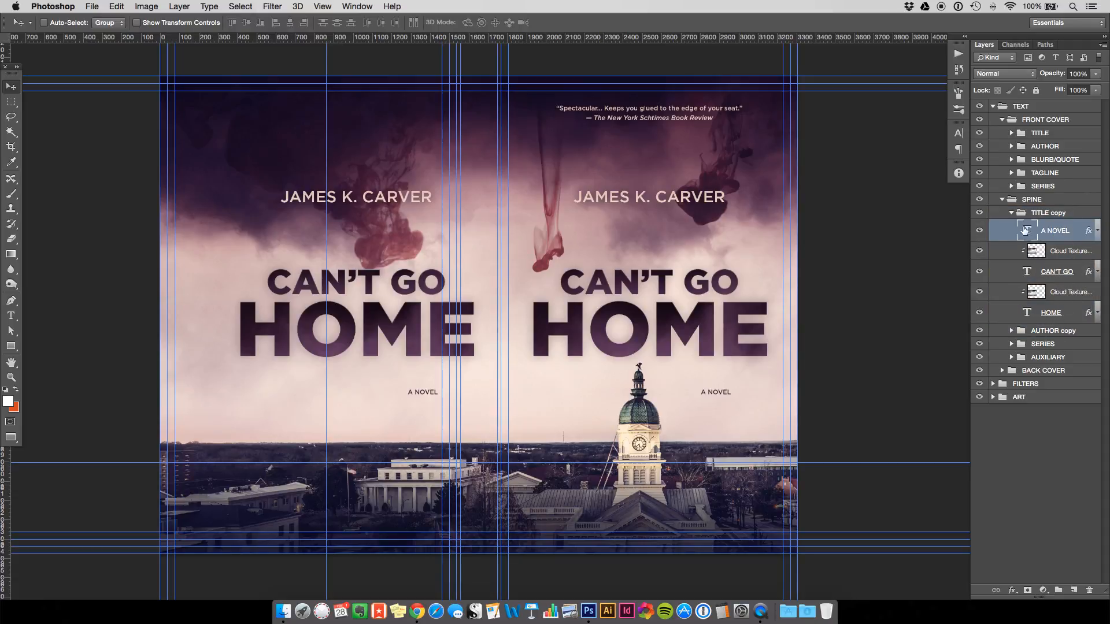
{"action": "left_click", "coordinate": [1009, 313], "text": "shift"}
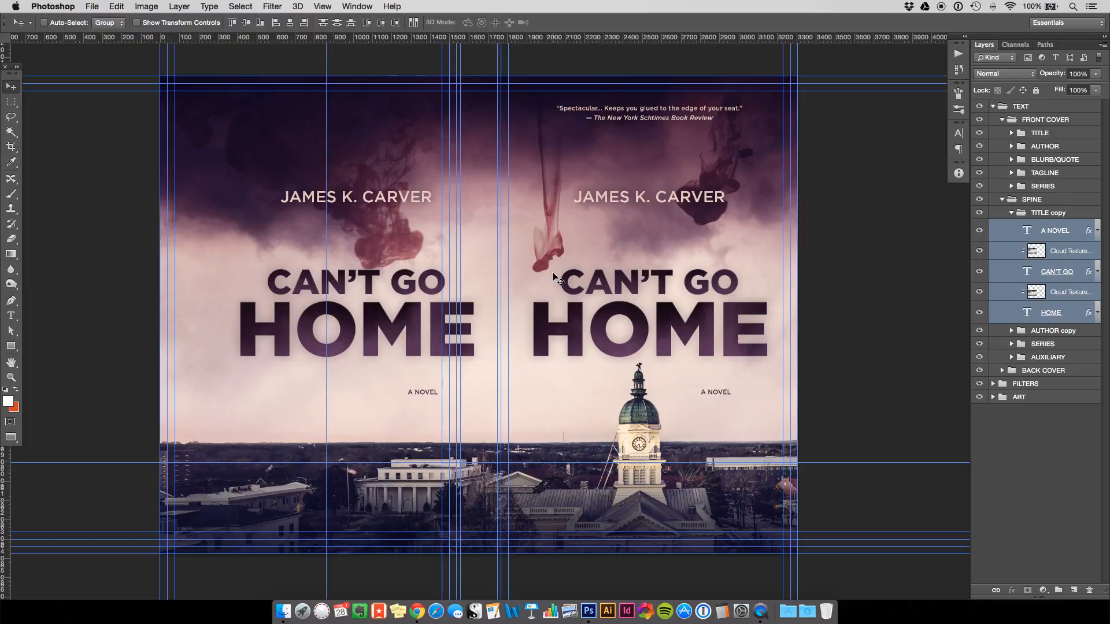
{"action": "key", "text": "super+t"}
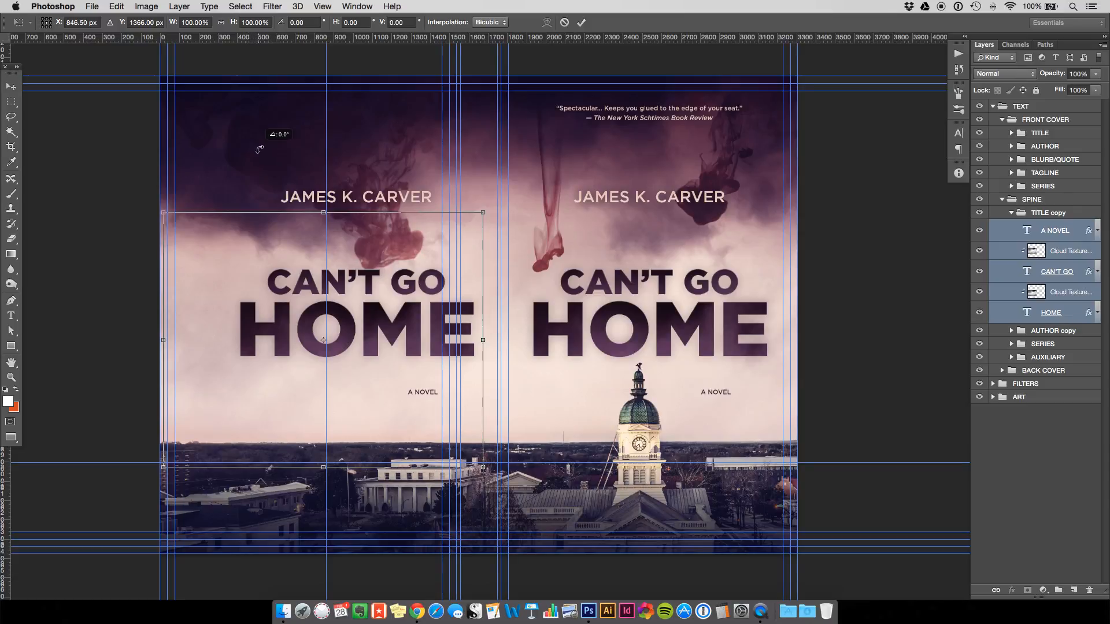
Rotate the copied title 90° to run vertically and move it right toward the spine.
{"action": "left_click_drag", "start_coordinate": [280, 135], "coordinate": [372, 333]}
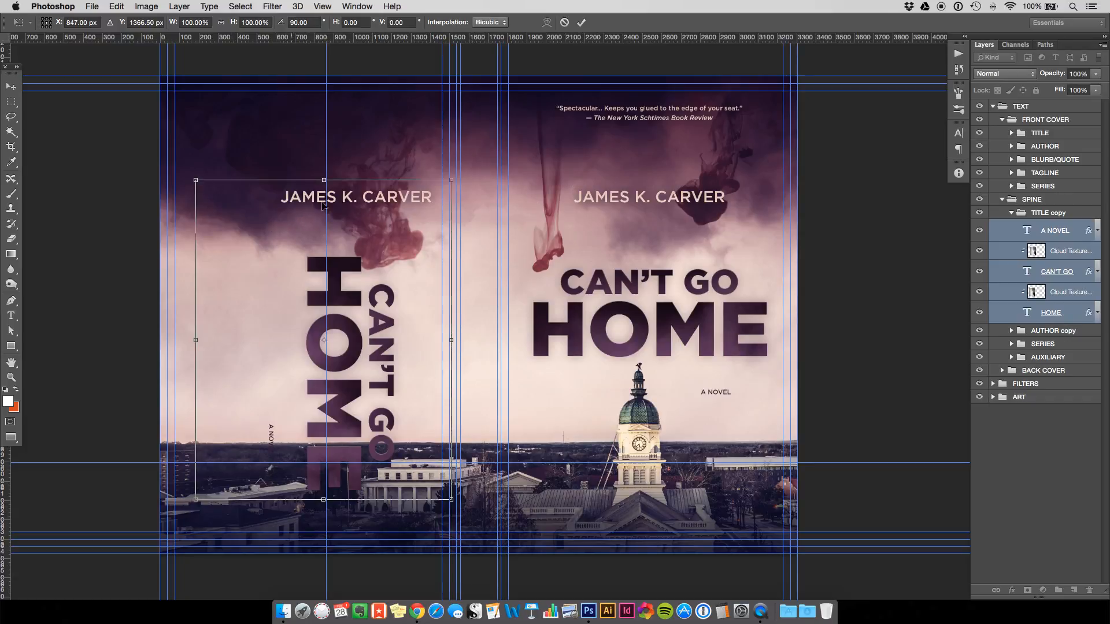
{"action": "left_click", "coordinate": [7, 82]}
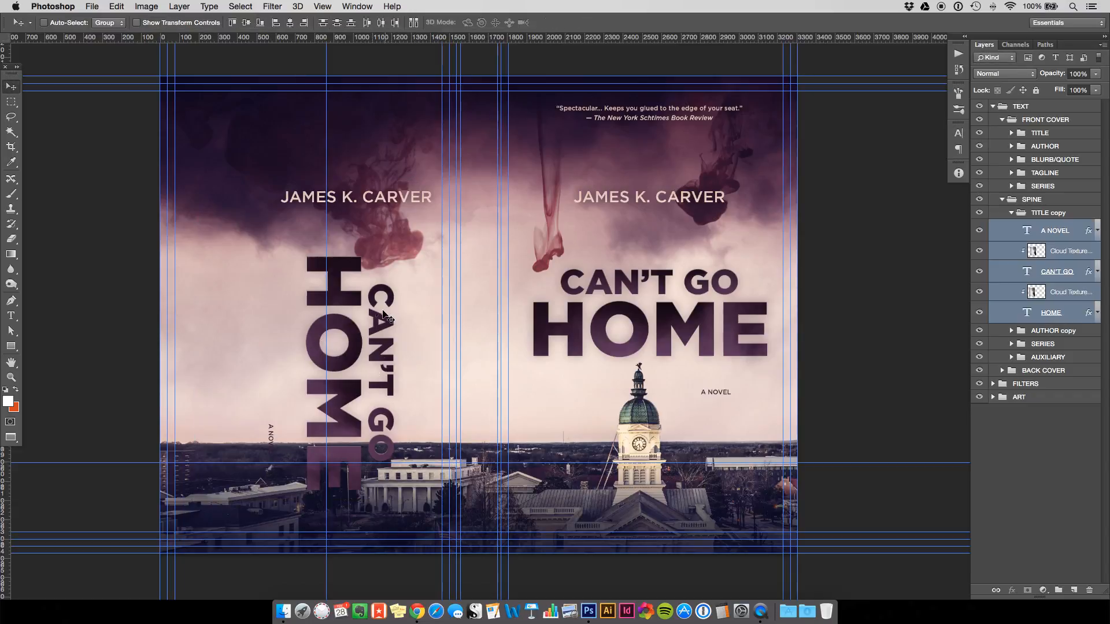
{"action": "left_click_drag", "start_coordinate": [379, 300], "coordinate": [503, 244]}
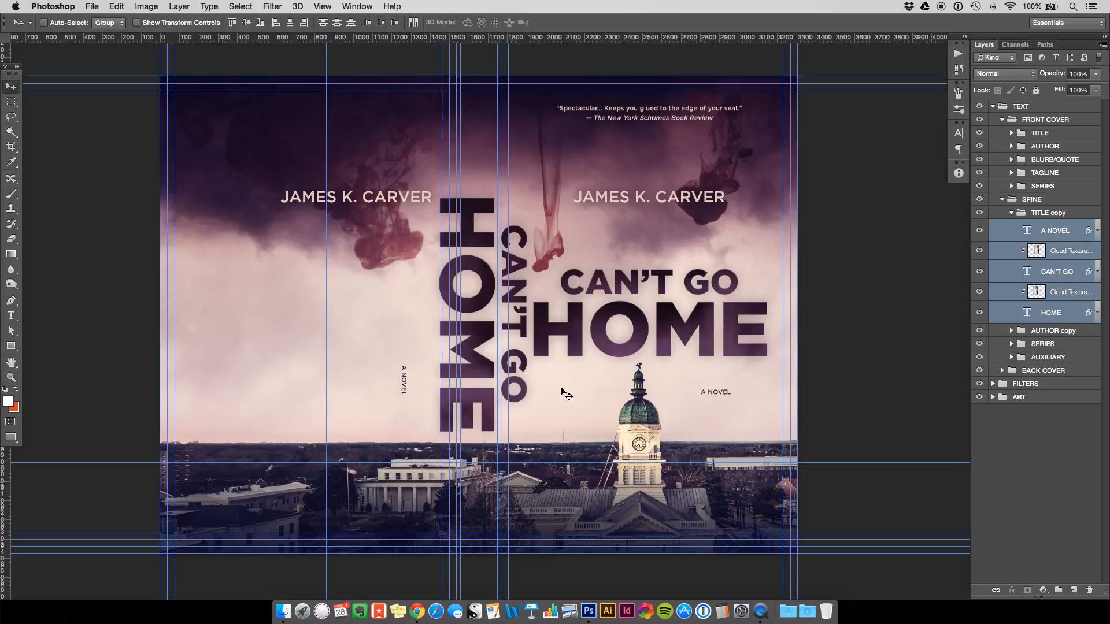
Select the HOME, CAN'T GO and both Cloud Texture layers.
{"action": "left_click", "coordinate": [1072, 315]}
{"action": "left_click", "coordinate": [1006, 276], "text": "super"}
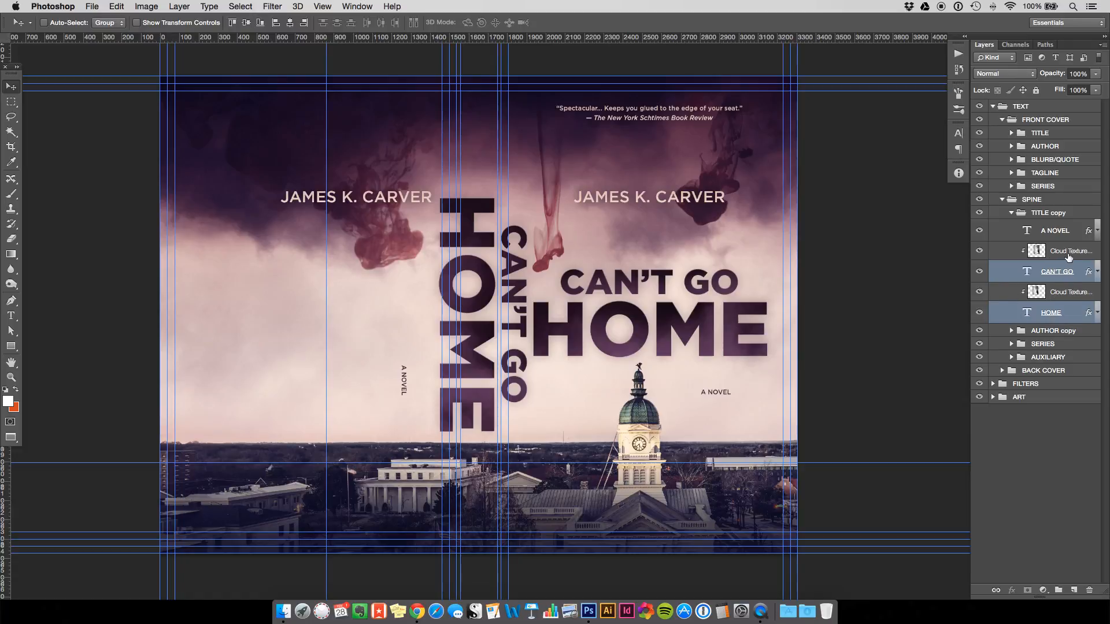
{"action": "left_click", "coordinate": [1011, 294], "text": "super"}
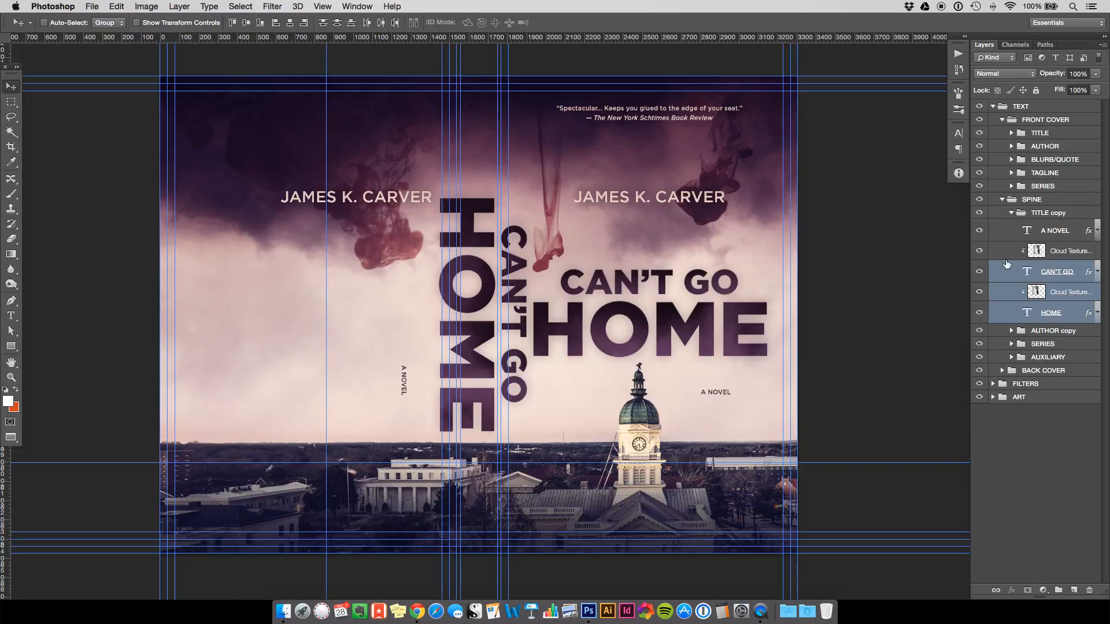
{"action": "left_click", "coordinate": [1009, 254], "text": "super"}
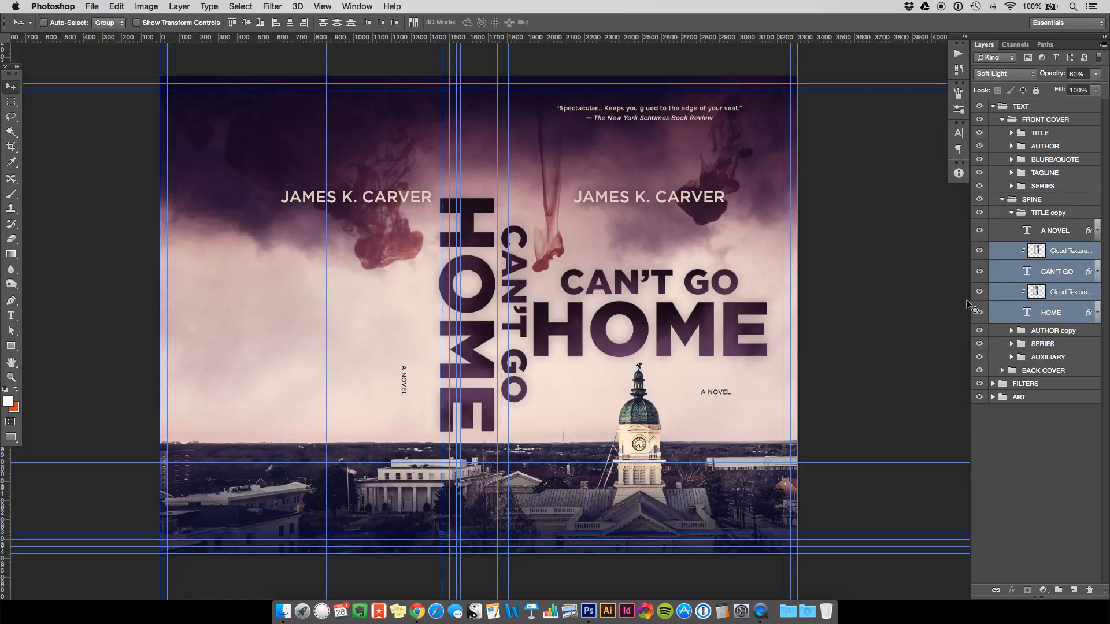
Scale the vertical title to about 36% and nudge it into place within the spine guides.
{"action": "key", "text": "super+t"}
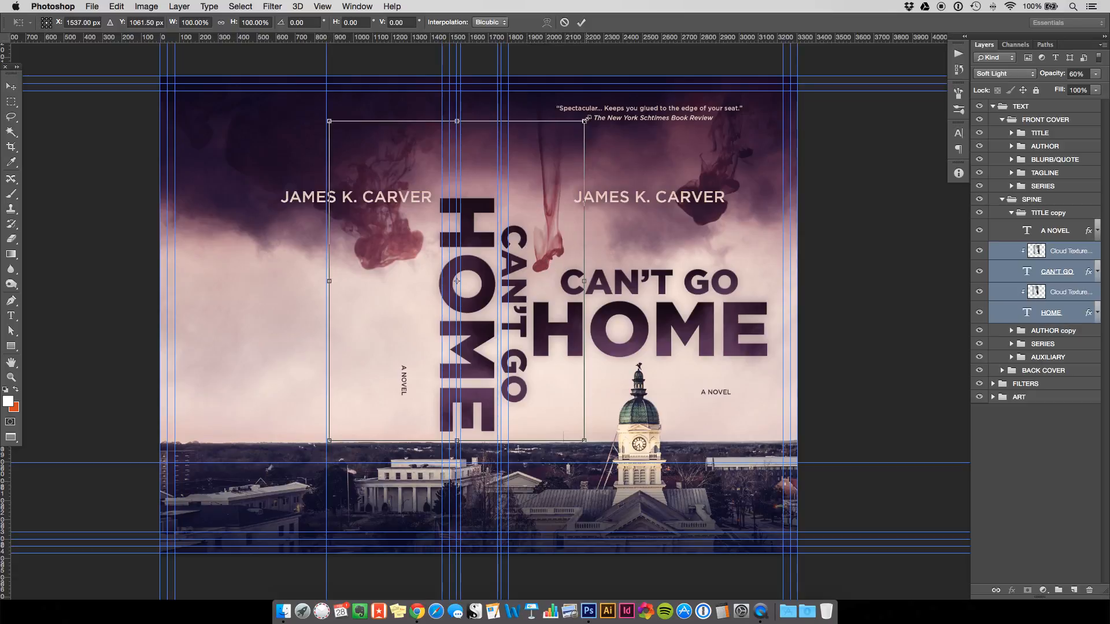
{"action": "left_click_drag", "start_coordinate": [584, 121], "coordinate": [475, 295]}
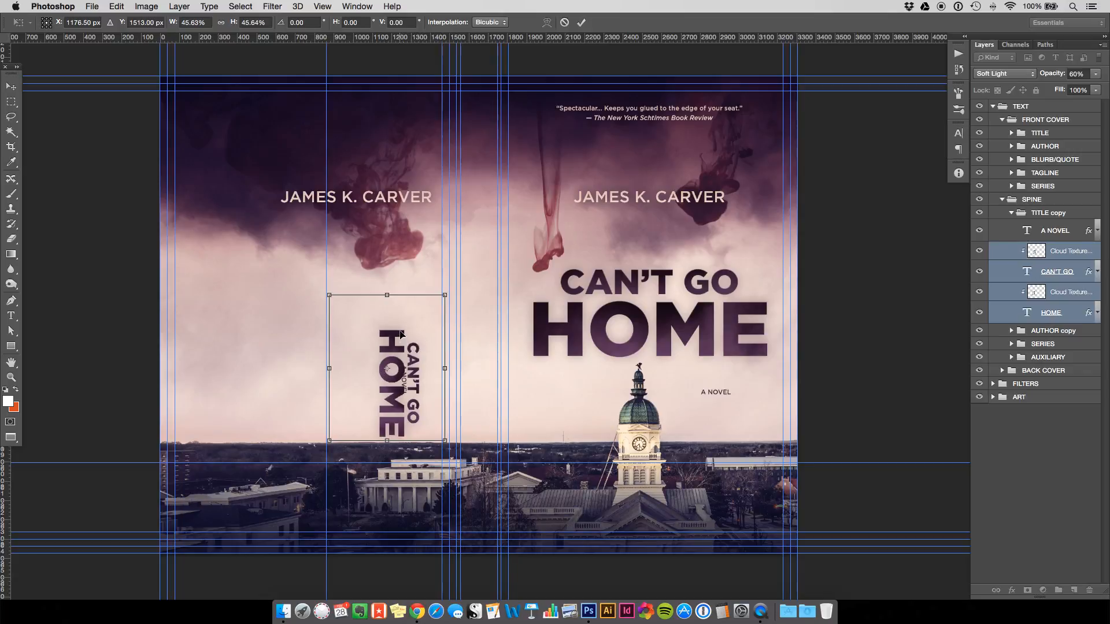
{"action": "left_click_drag", "start_coordinate": [402, 334], "coordinate": [481, 254]}
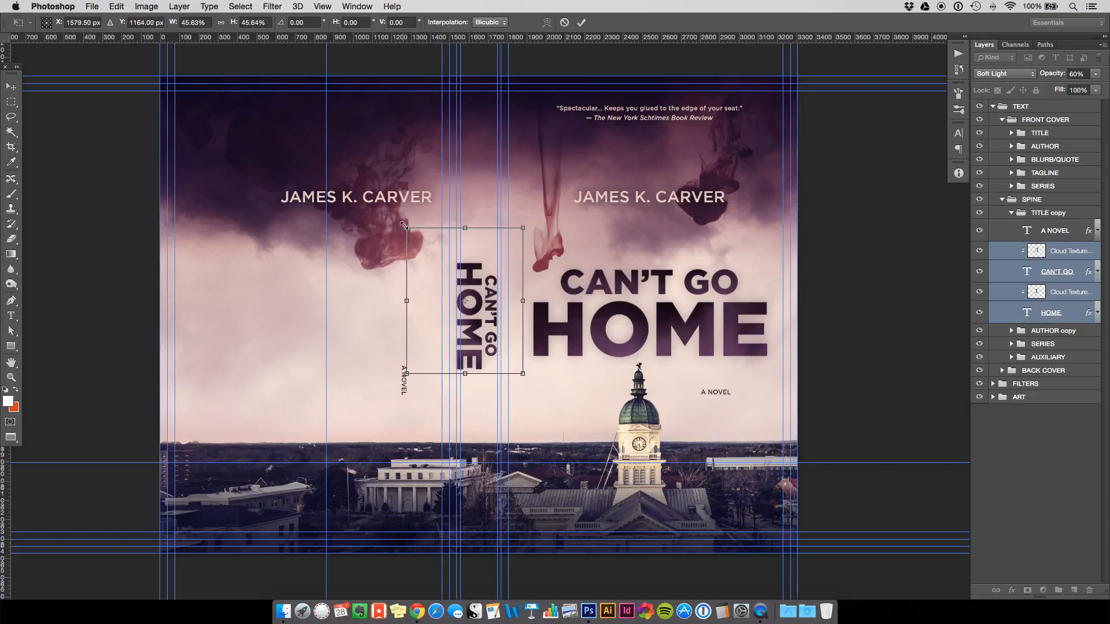
{"action": "left_click_drag", "start_coordinate": [406, 227], "coordinate": [424, 271]}
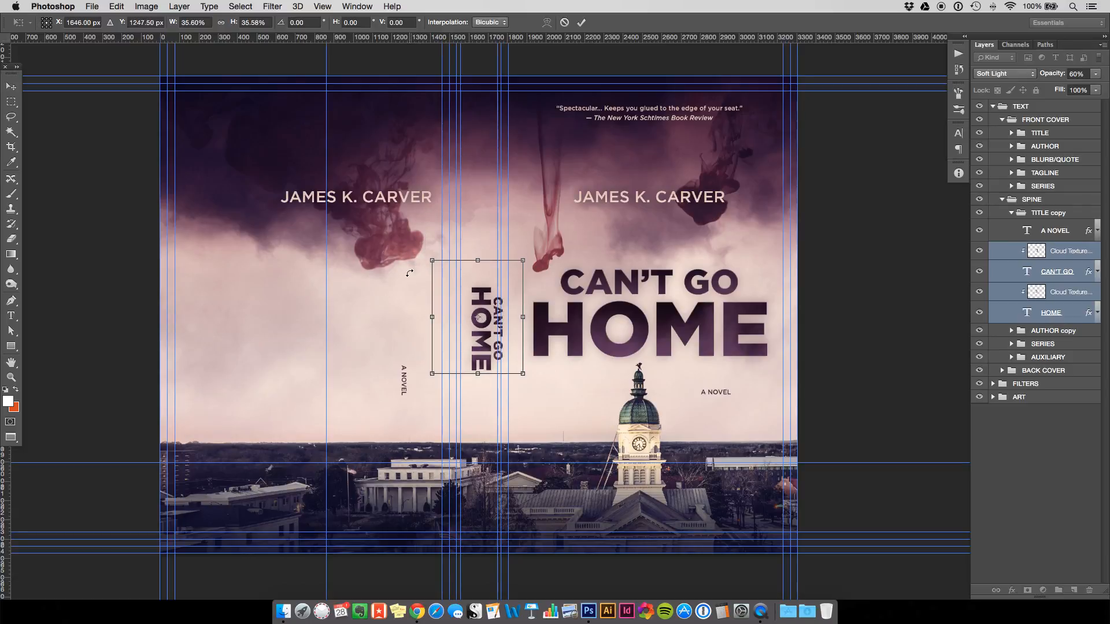
{"action": "key", "text": "Return"}
{"action": "left_click_drag", "start_coordinate": [475, 292], "coordinate": [472, 273]}
{"action": "key", "text": "shift+Right"}
{"action": "key", "text": "shift+Right"}
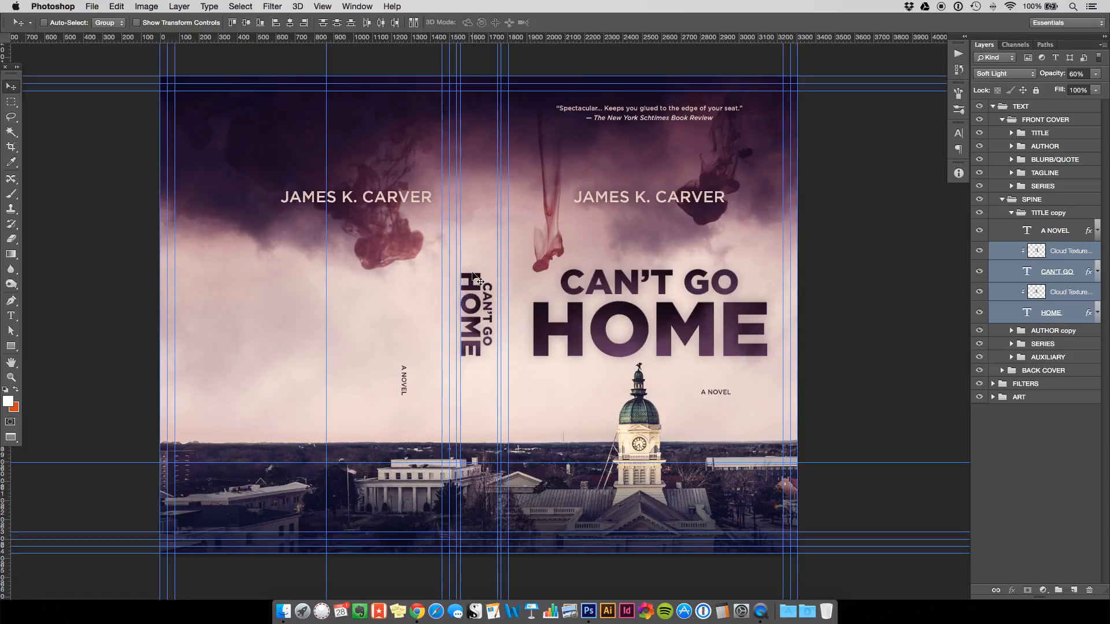
{"action": "key", "text": "shift+Right"}
{"action": "key", "text": "shift+Right"}
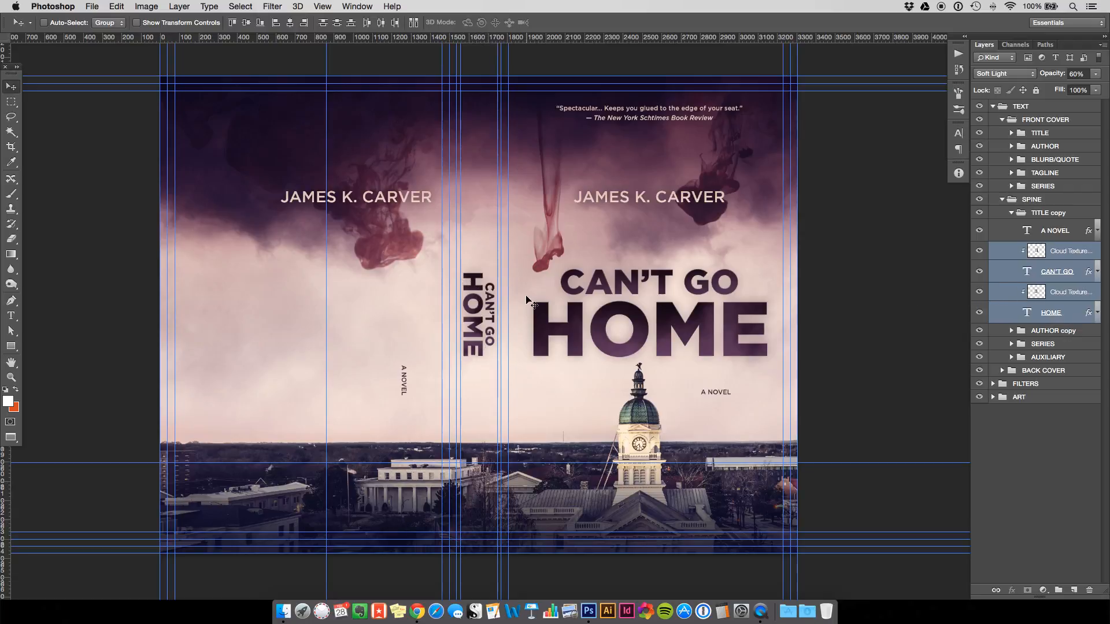
Zoom in on the spine's vertical title lettering and select the HOME text layer.
{"action": "key", "text": "super+equal"}
{"action": "key", "text": "super+equal"}
{"action": "key", "text": "super+equal"}
{"action": "key", "text": "super+equal"}
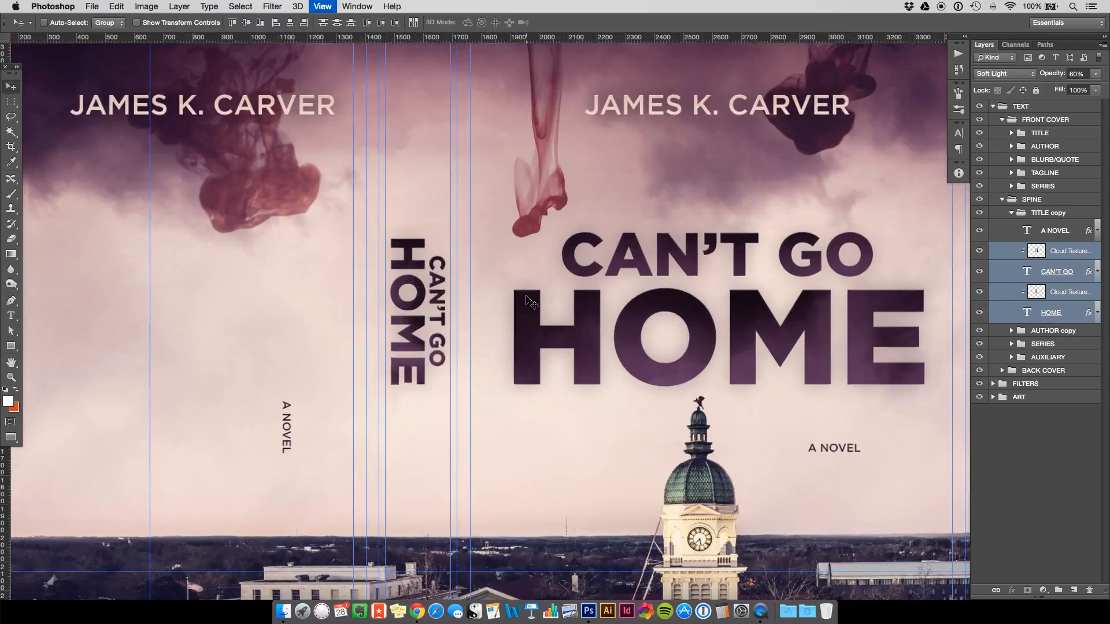
{"action": "key", "text": "super+equal"}
{"action": "key", "text": "super+equal"}
{"action": "key", "text": "super+equal"}
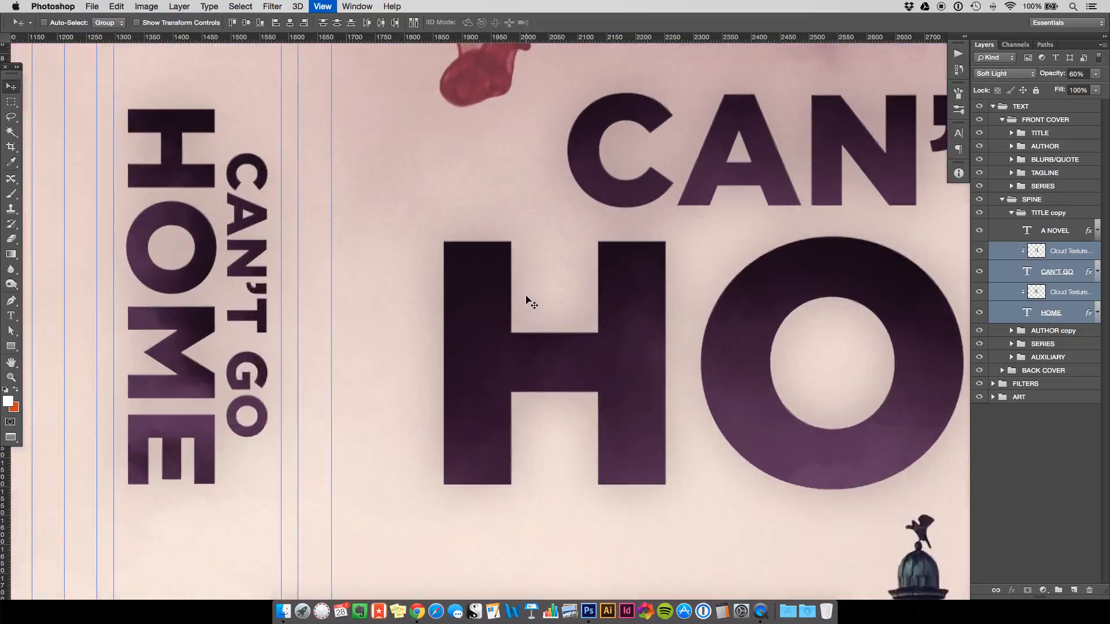
{"action": "key", "text": "h"}
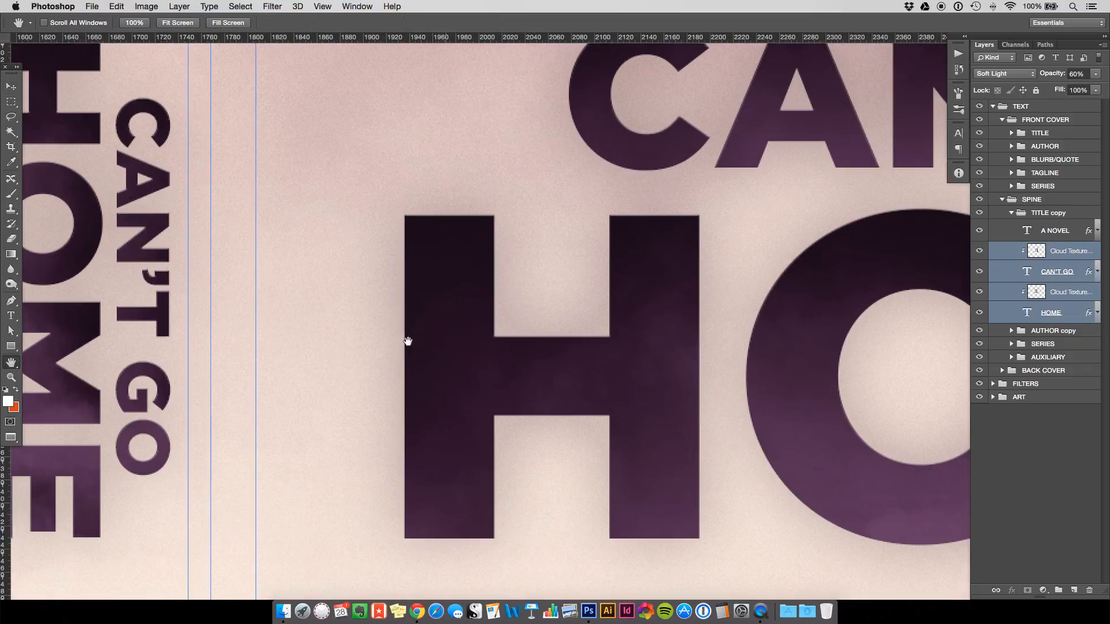
{"action": "scroll", "coordinate": [404, 339], "scroll_direction": "right", "scroll_amount": 3}
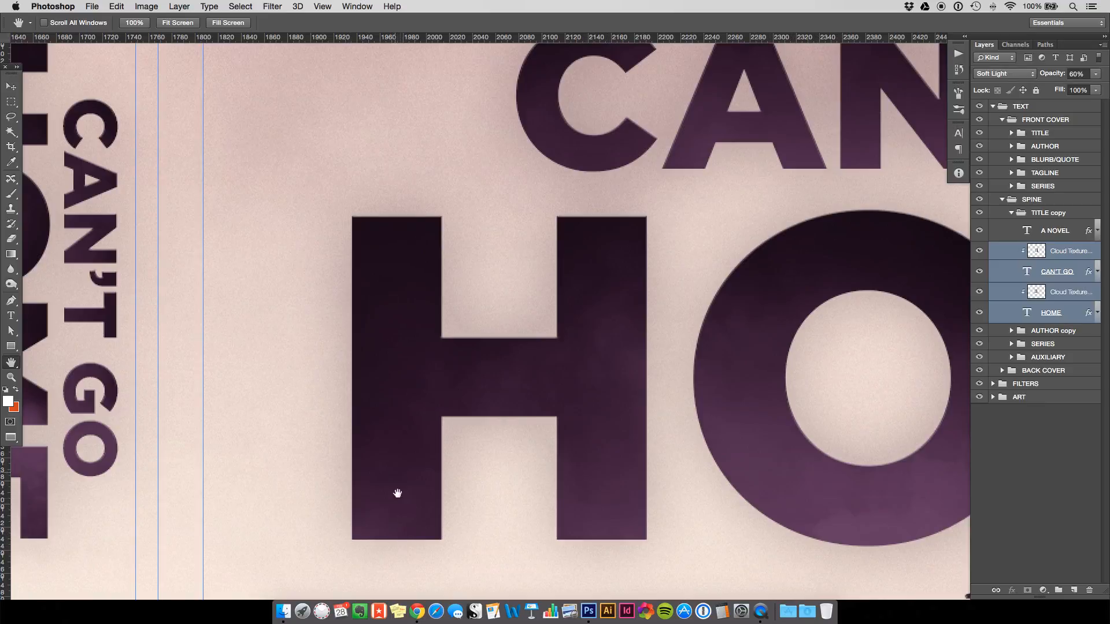
{"action": "left_click_drag", "start_coordinate": [246, 369], "coordinate": [656, 341]}
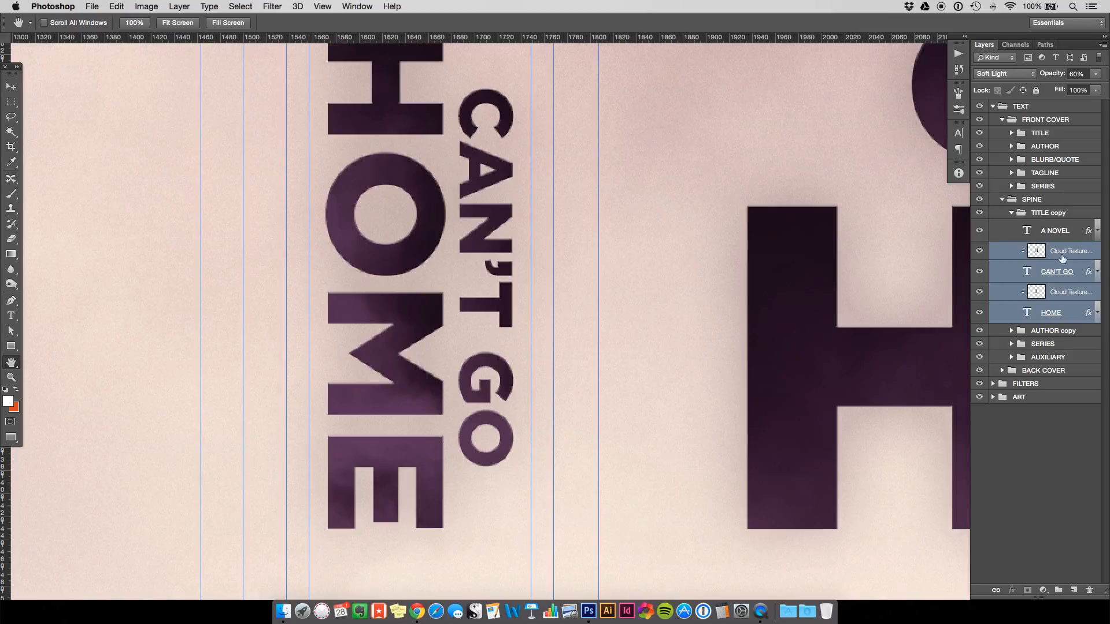
{"action": "left_click", "coordinate": [1002, 318]}
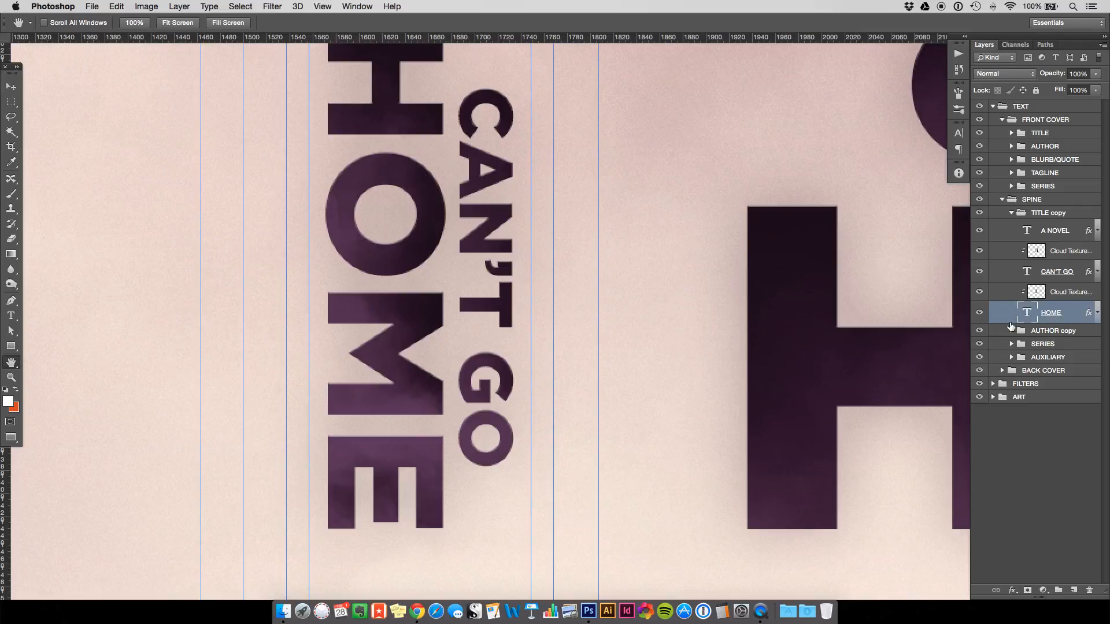
Set the HOME layer's Bevel & Emboss angle to 0°.
{"action": "double_click", "coordinate": [1011, 324]}
{"action": "left_click_drag", "start_coordinate": [908, 265], "coordinate": [790, 202]}
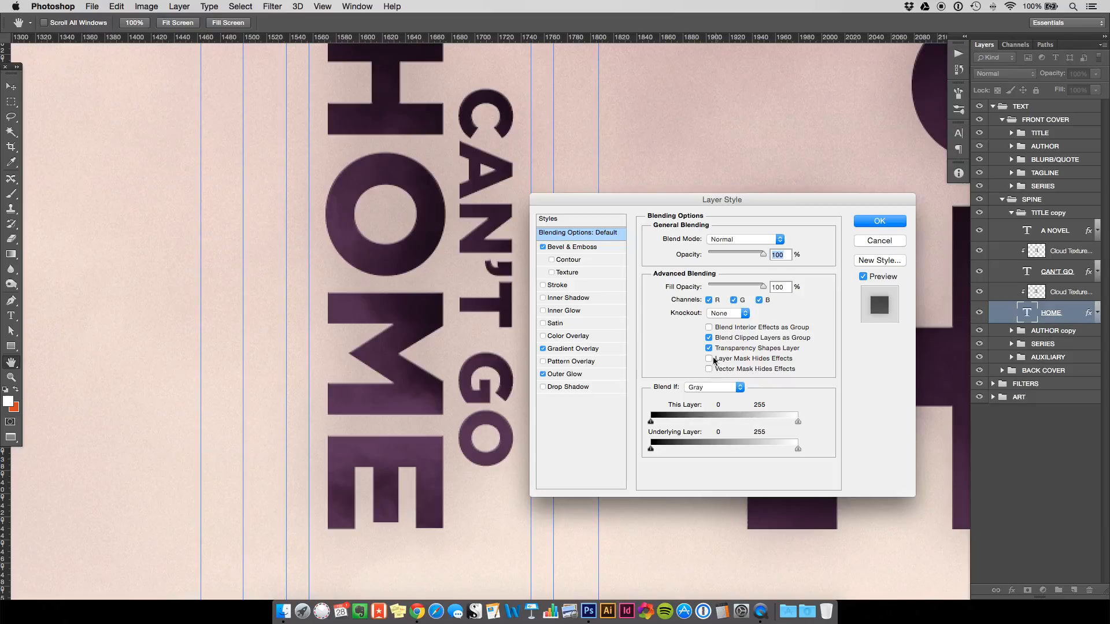
{"action": "left_click", "coordinate": [573, 247]}
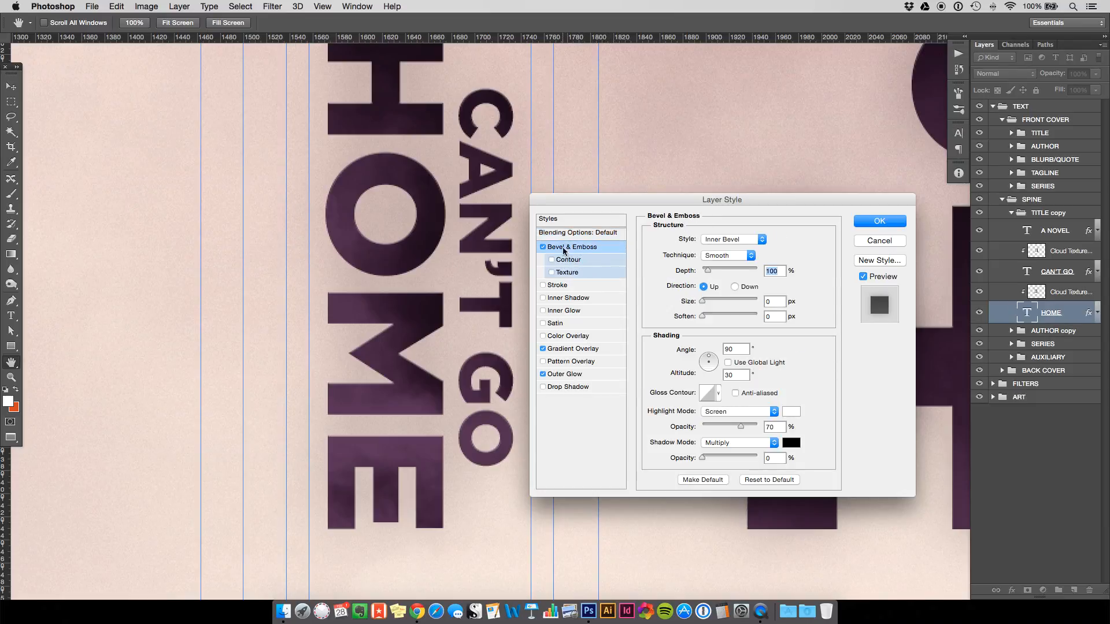
{"action": "left_click", "coordinate": [740, 348]}
{"action": "type", "text": "0"}
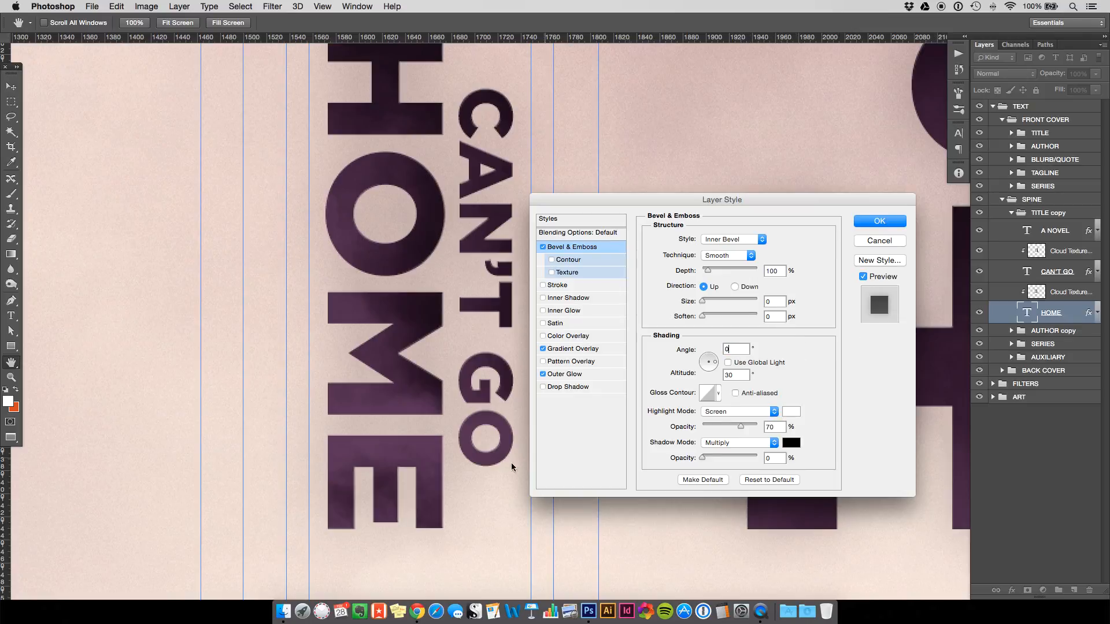
{"action": "left_click", "coordinate": [880, 221]}
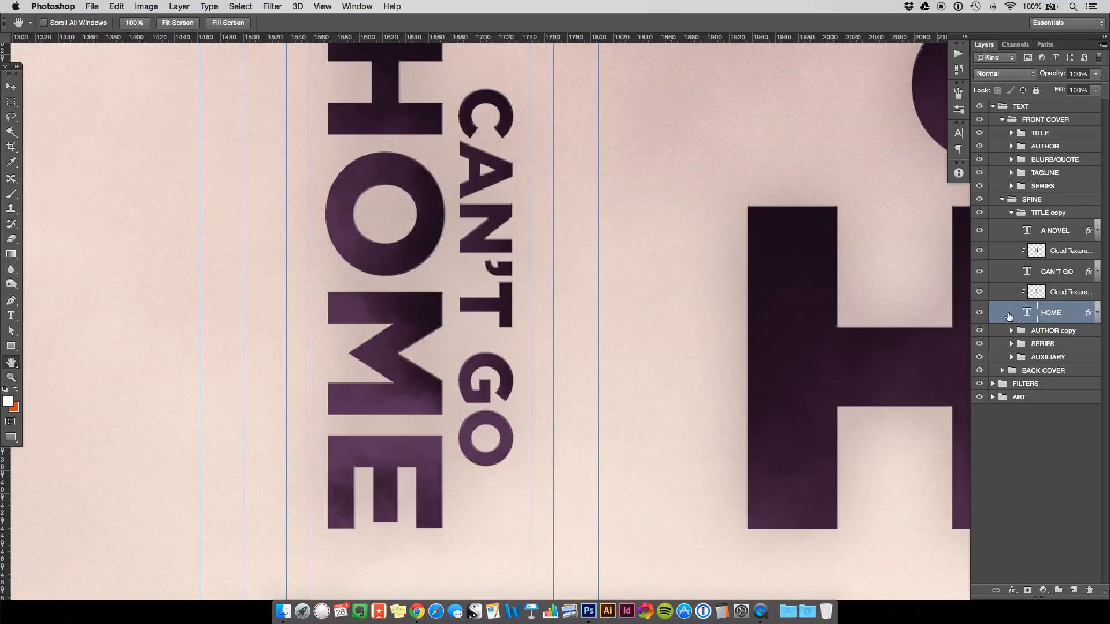
Set the HOME layer's Gradient Overlay angle to 0°.
{"action": "double_click", "coordinate": [1003, 313]}
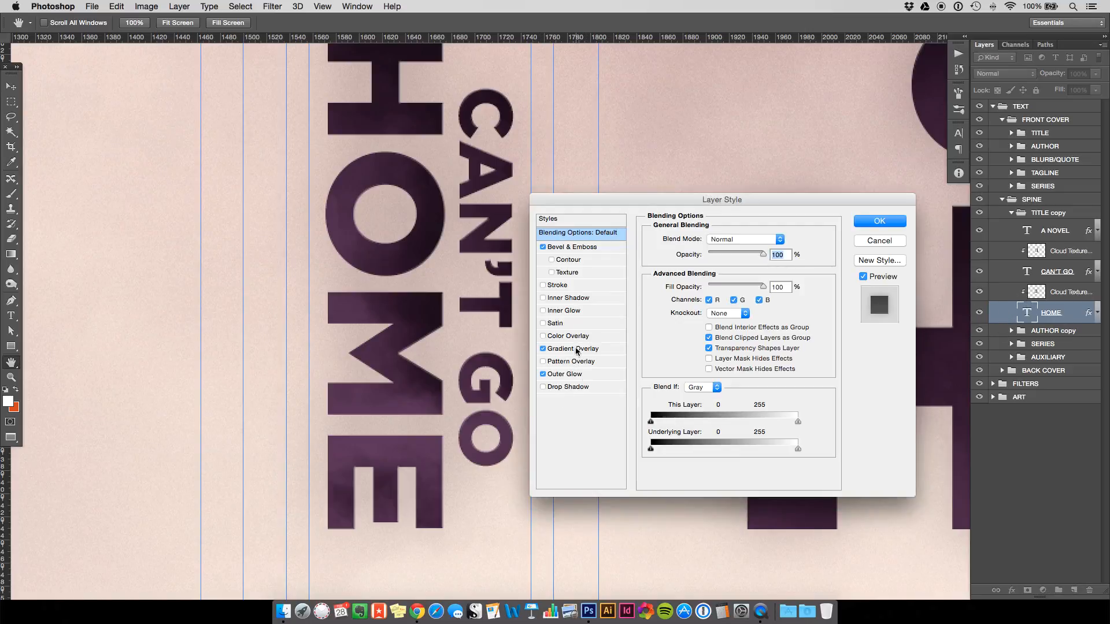
{"action": "left_click", "coordinate": [572, 349]}
{"action": "left_click_drag", "start_coordinate": [729, 304], "coordinate": [668, 298]}
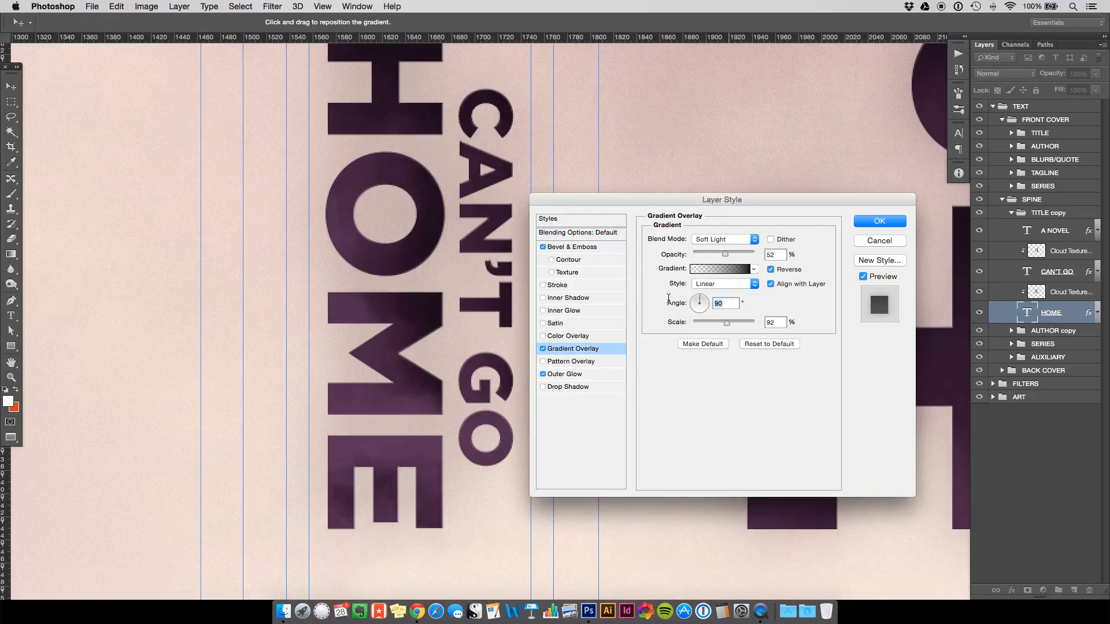
{"action": "type", "text": "0"}
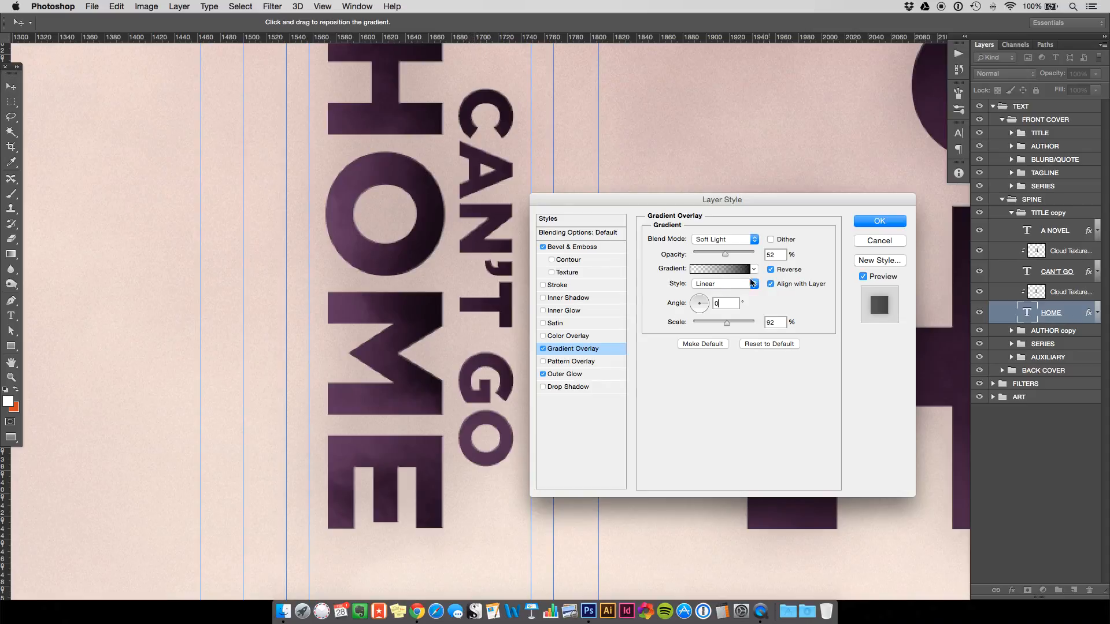
{"action": "left_click", "coordinate": [879, 222]}
{"action": "key", "text": "h"}
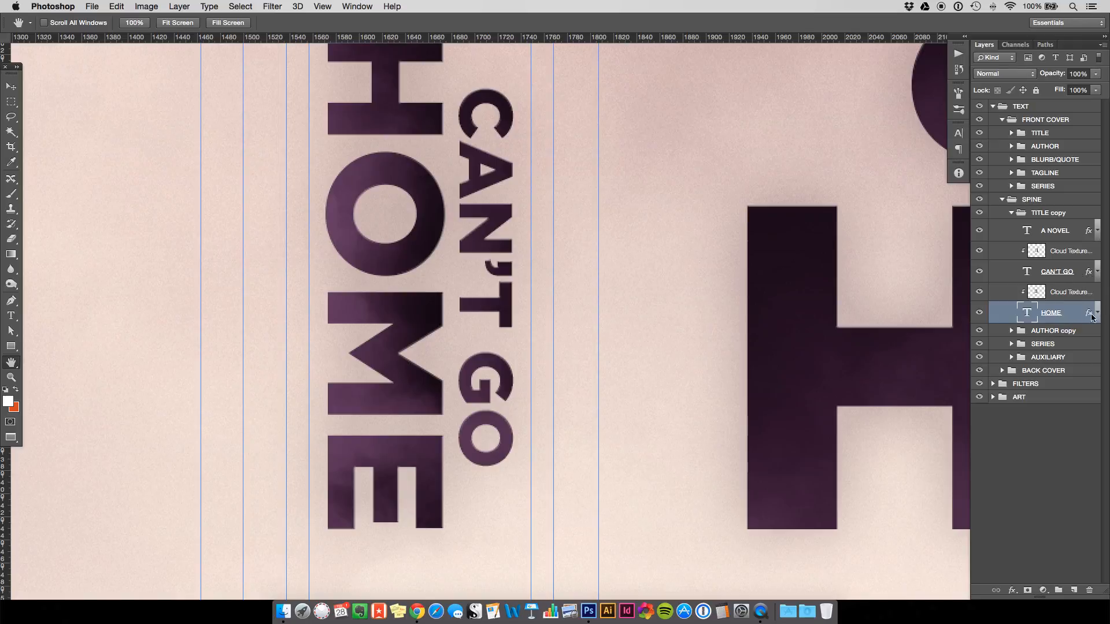
Copy HOME's layer effects onto the CAN'T GO layer.
{"action": "left_click_drag", "start_coordinate": [1083, 319], "coordinate": [1073, 274]}
{"action": "left_click_drag", "start_coordinate": [1089, 315], "coordinate": [1072, 274]}
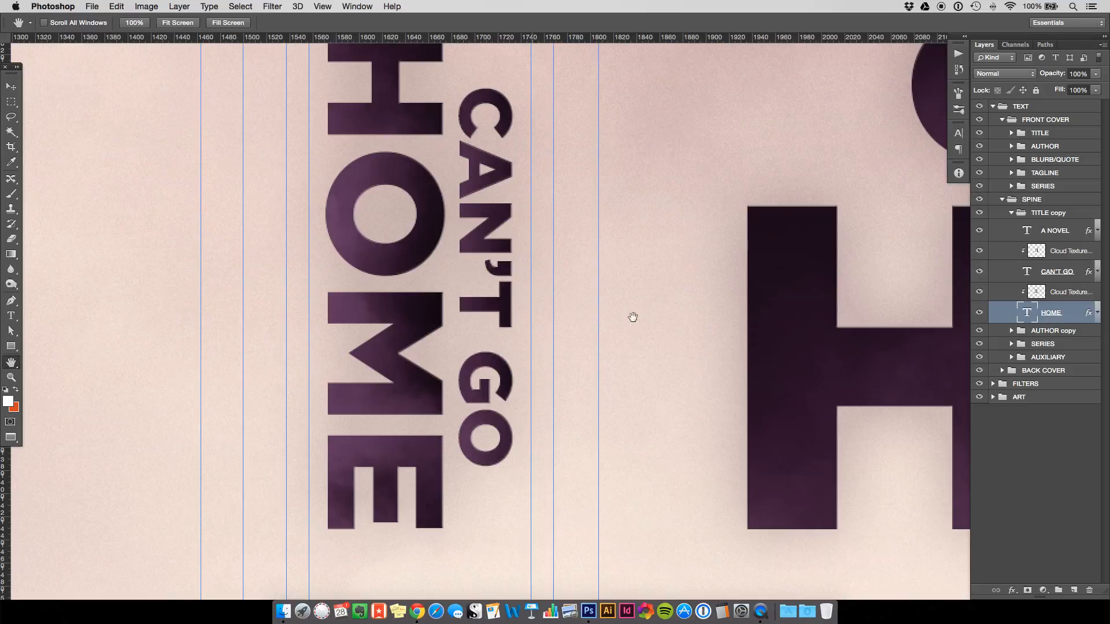
{"action": "key", "text": "super+minus"}
{"action": "key", "text": "super+minus"}
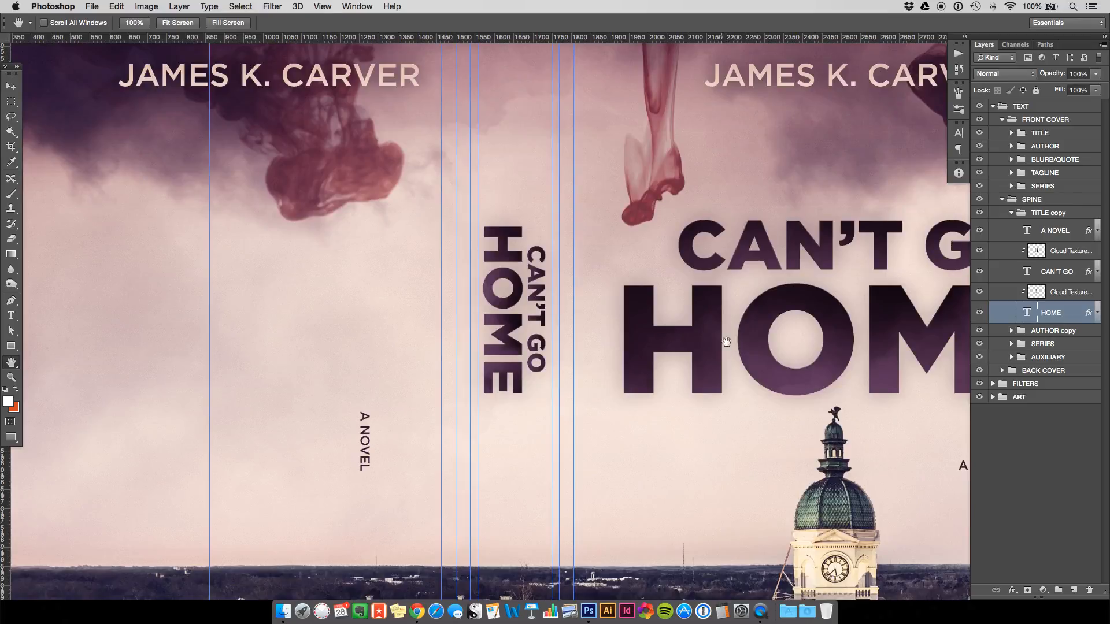
{"action": "left_click_drag", "start_coordinate": [604, 308], "coordinate": [544, 307]}
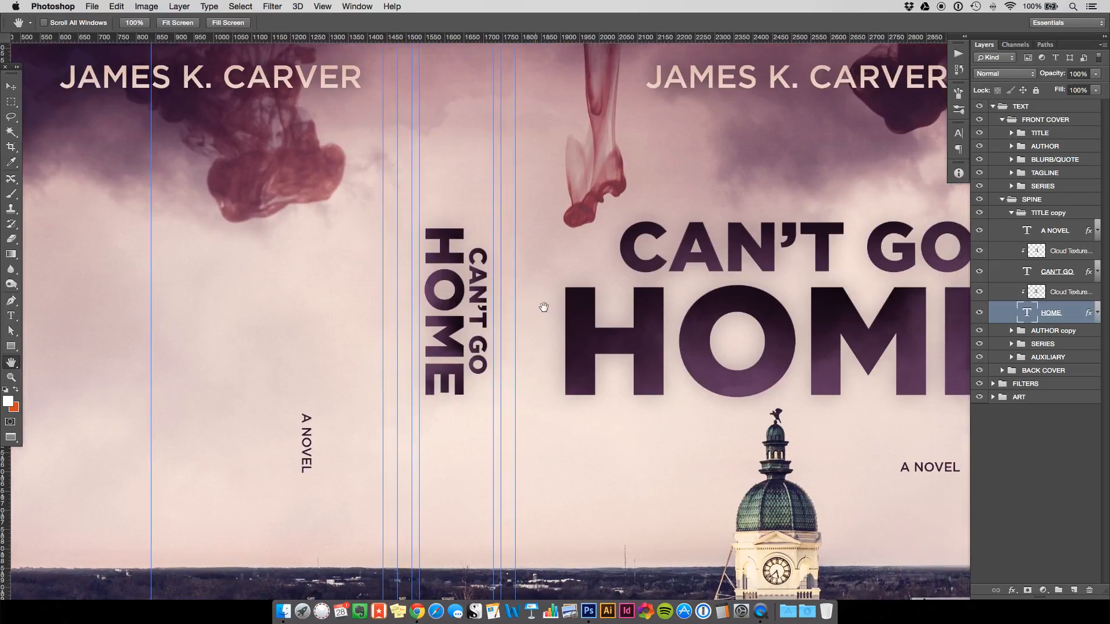
{"action": "key", "text": "super+minus"}
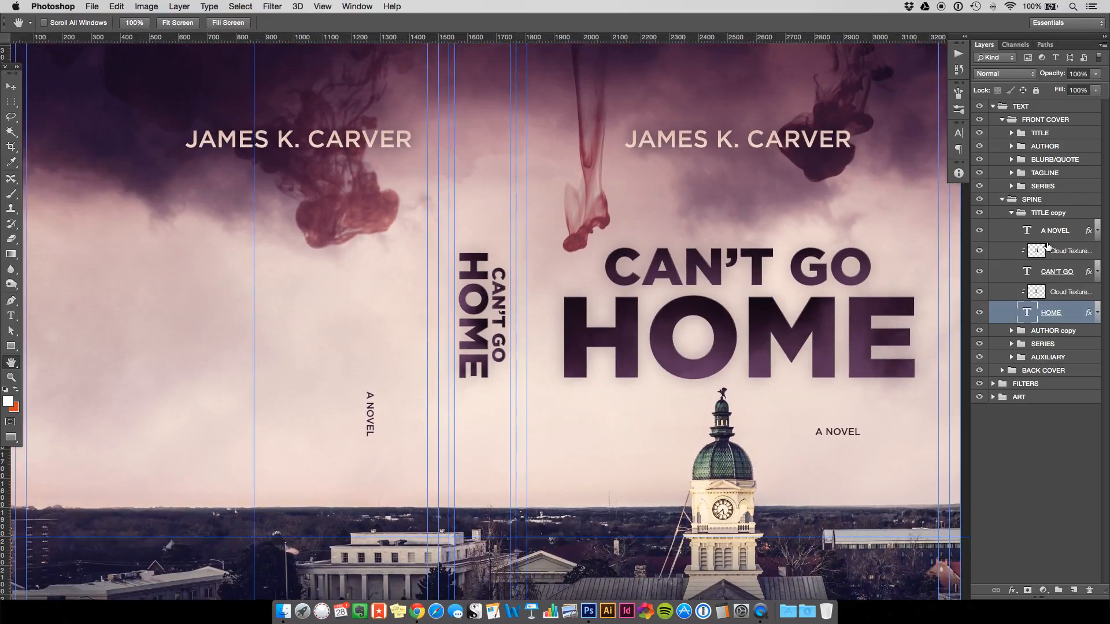
Move A NOVEL onto the spine below the title and scale it down to about 86%.
{"action": "left_click", "coordinate": [1040, 231]}
{"action": "key", "text": "v"}
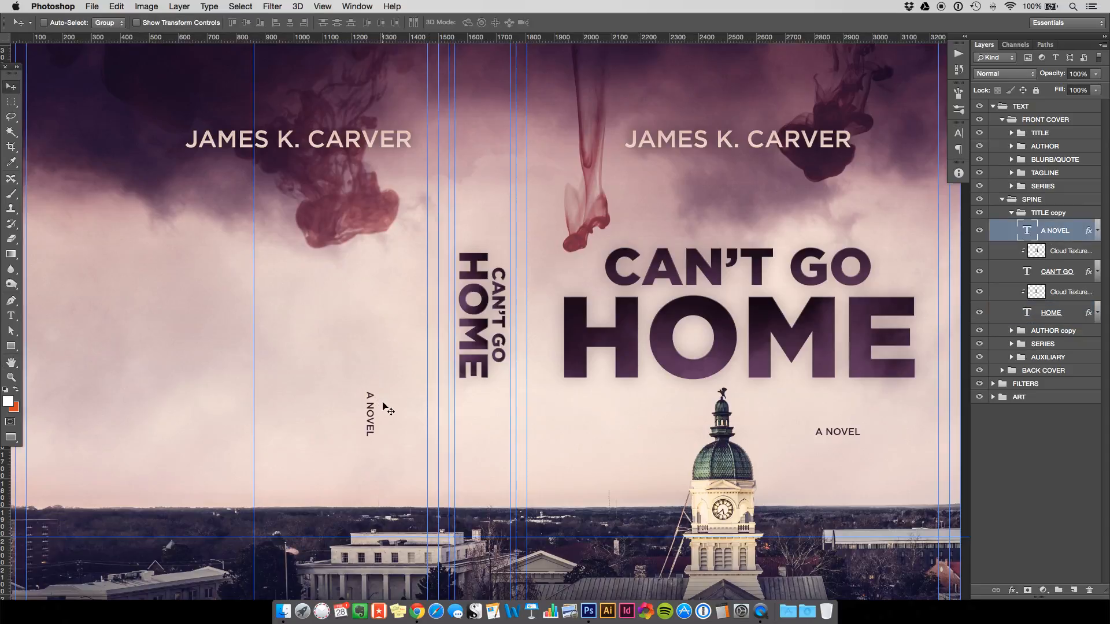
{"action": "left_click_drag", "start_coordinate": [421, 421], "coordinate": [500, 443]}
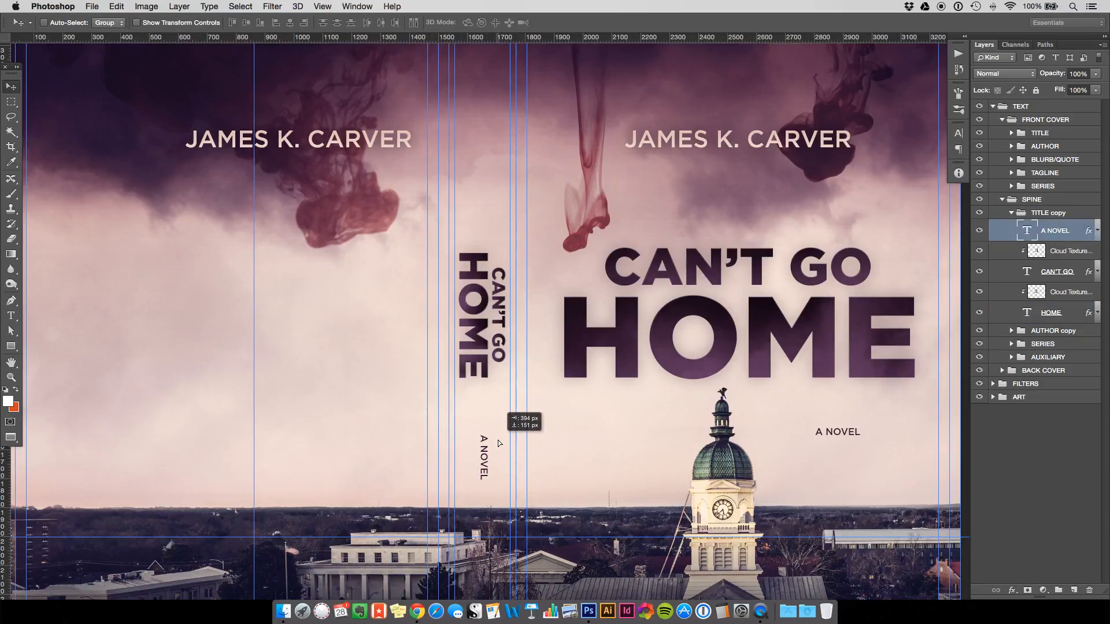
{"action": "key", "text": "Left"}
{"action": "key", "text": "Left"}
{"action": "key", "text": "Left"}
{"action": "key", "text": "Left"}
{"action": "key", "text": "Left"}
{"action": "key", "text": "Left"}
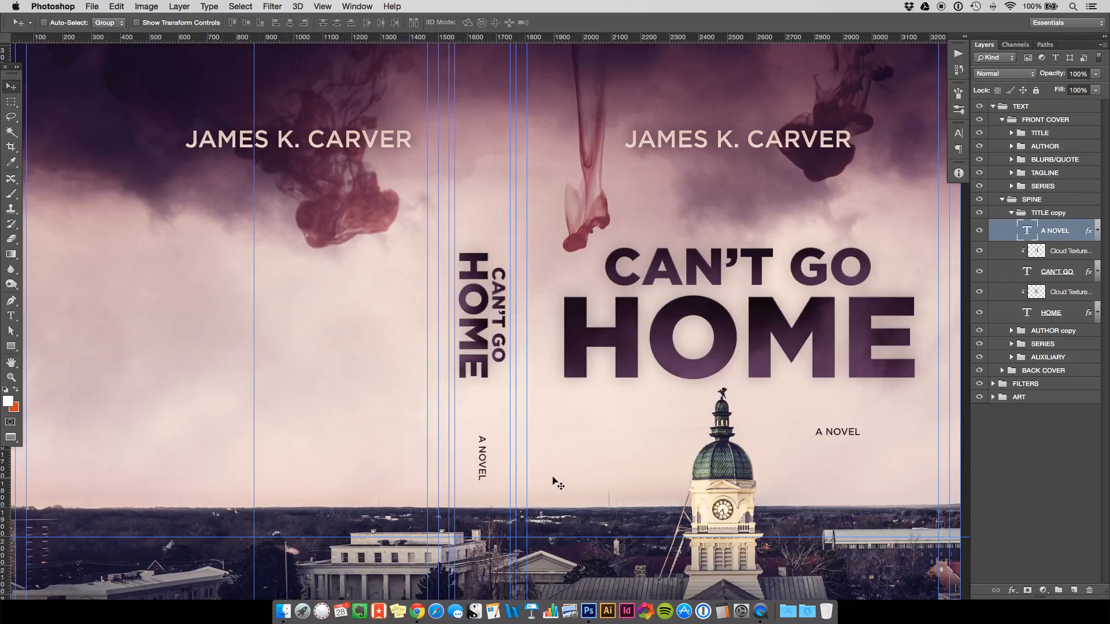
{"action": "key", "text": "super+t"}
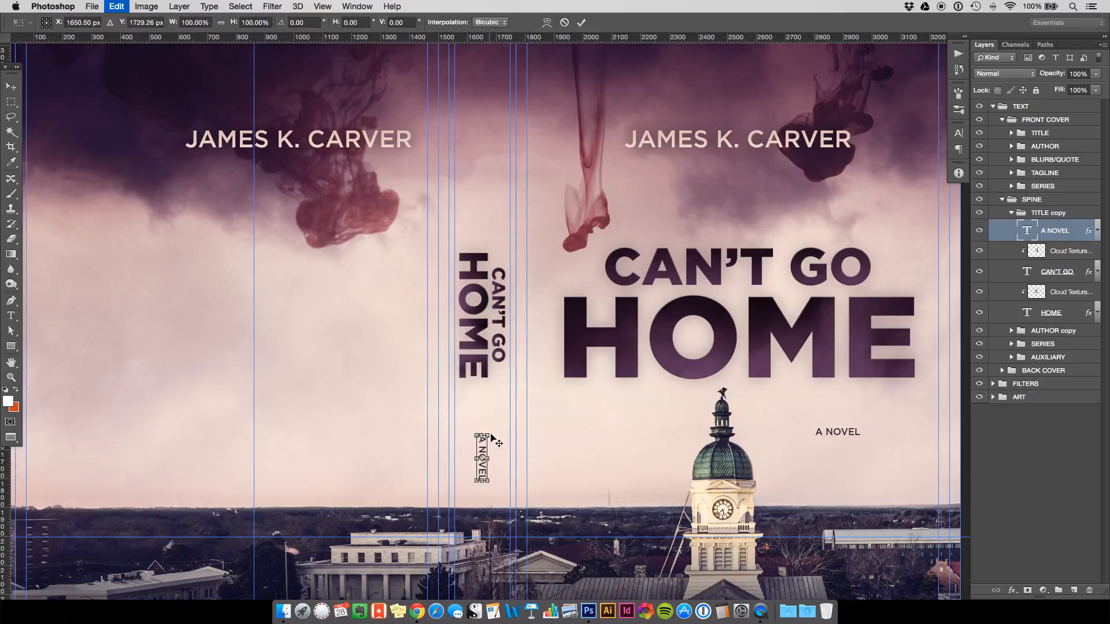
{"action": "left_click_drag", "start_coordinate": [488, 434], "coordinate": [489, 442]}
{"action": "key", "text": "Return"}
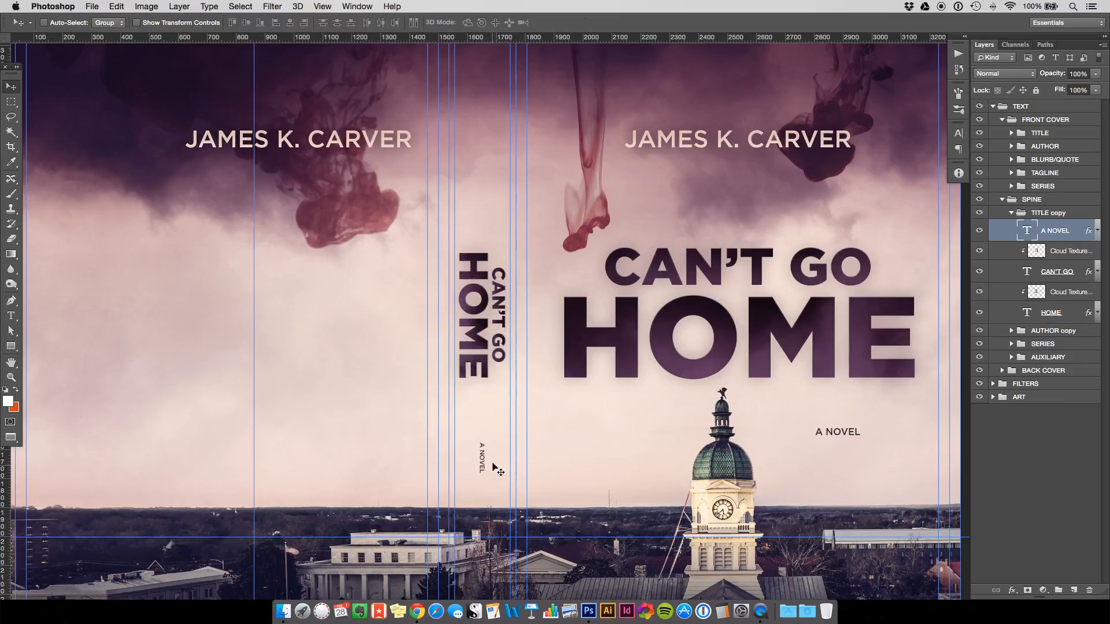
{"action": "key", "text": "super+minus"}
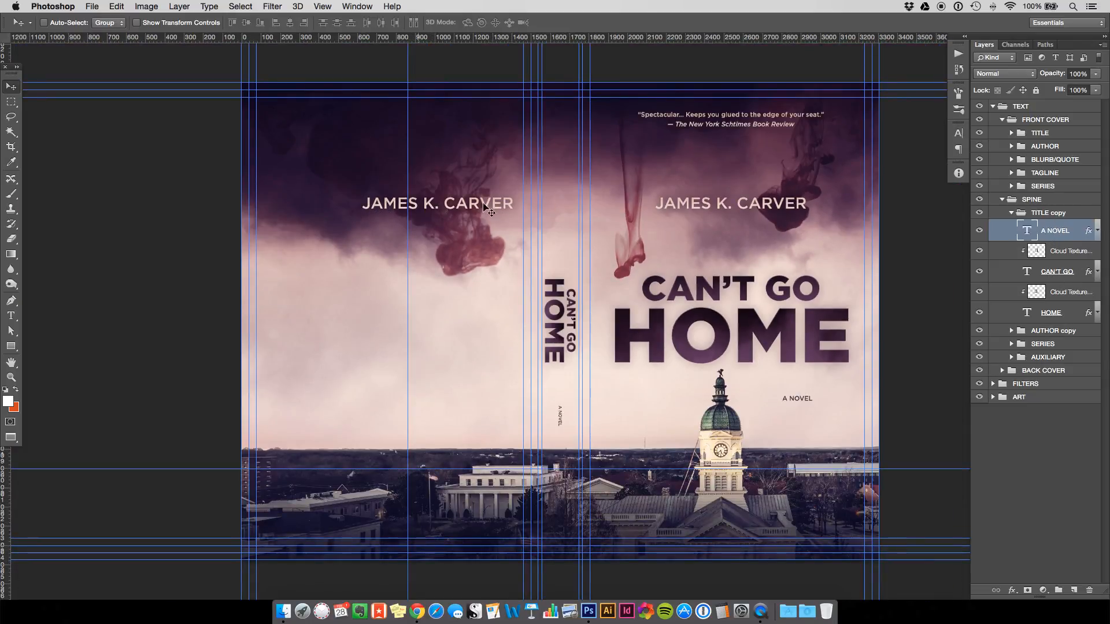
Rotate the AUTHOR copy's author name text 90° to run vertically.
{"action": "left_click", "coordinate": [1037, 335]}
{"action": "left_click", "coordinate": [1011, 331]}
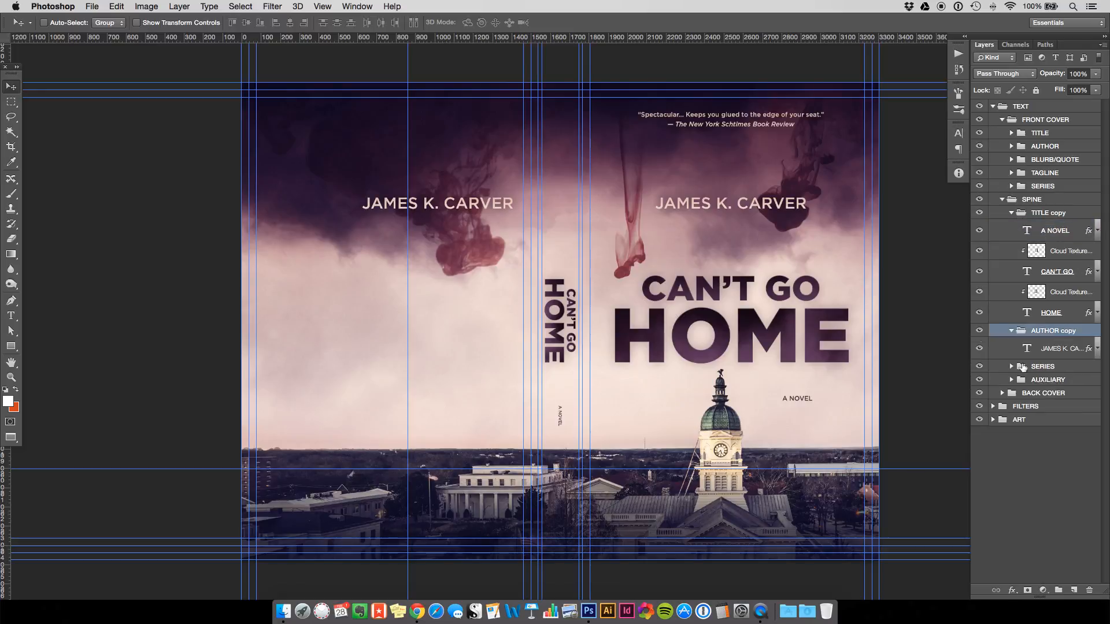
{"action": "left_click", "coordinate": [1025, 354]}
{"action": "key", "text": "super+t"}
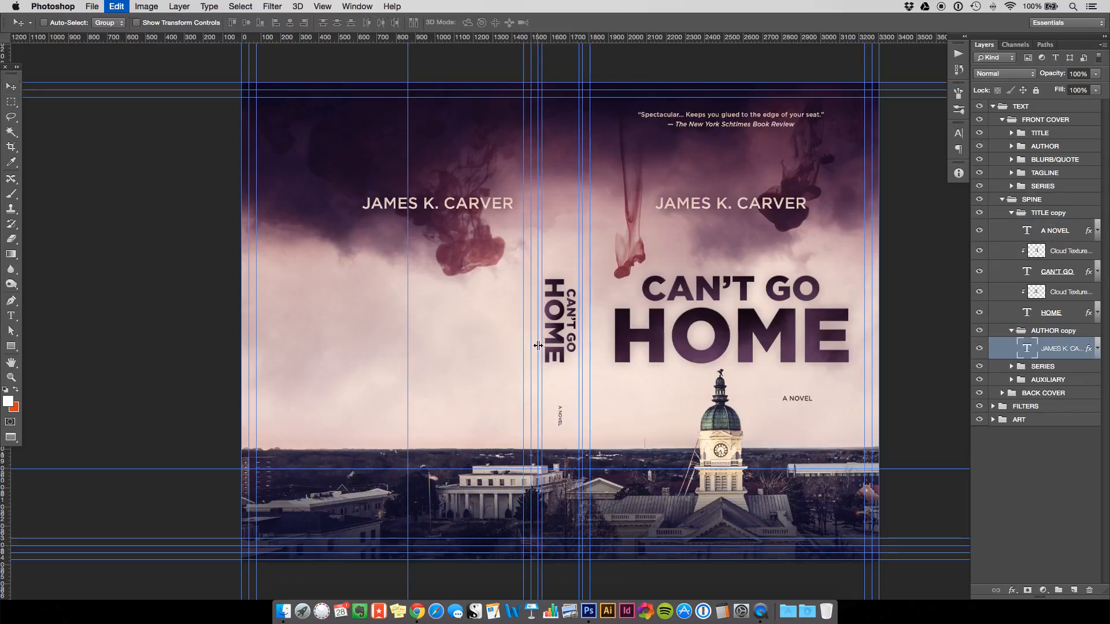
{"action": "left_click_drag", "start_coordinate": [457, 157], "coordinate": [578, 180]}
{"action": "key", "text": "Return"}
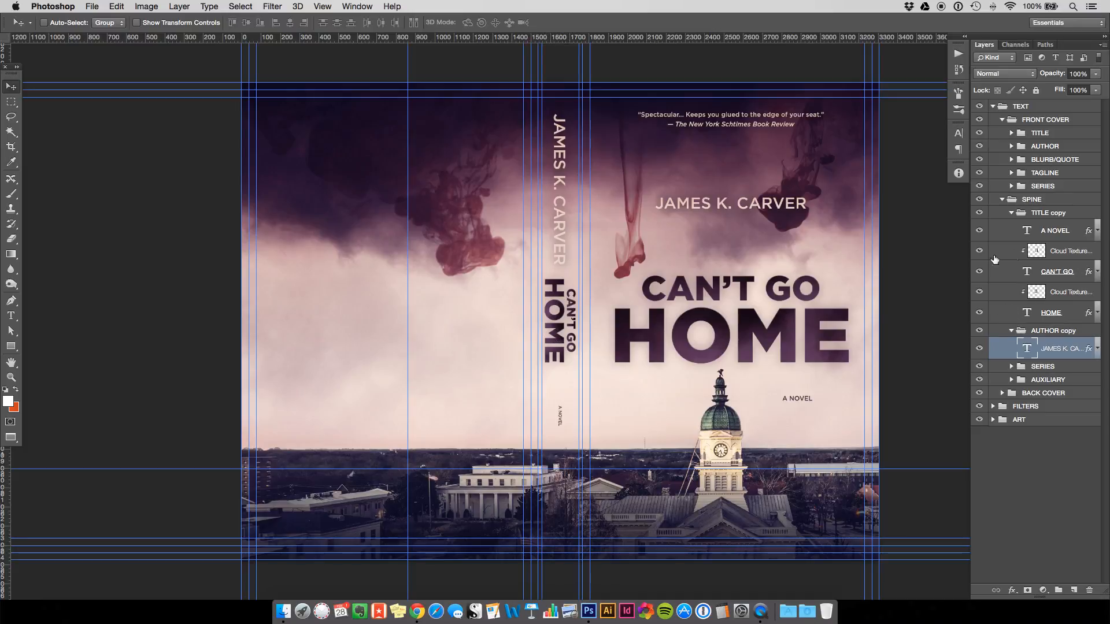
Shrink the spine author name to about 62% and move it up about 28 px above the title.
{"action": "key", "text": "super+t"}
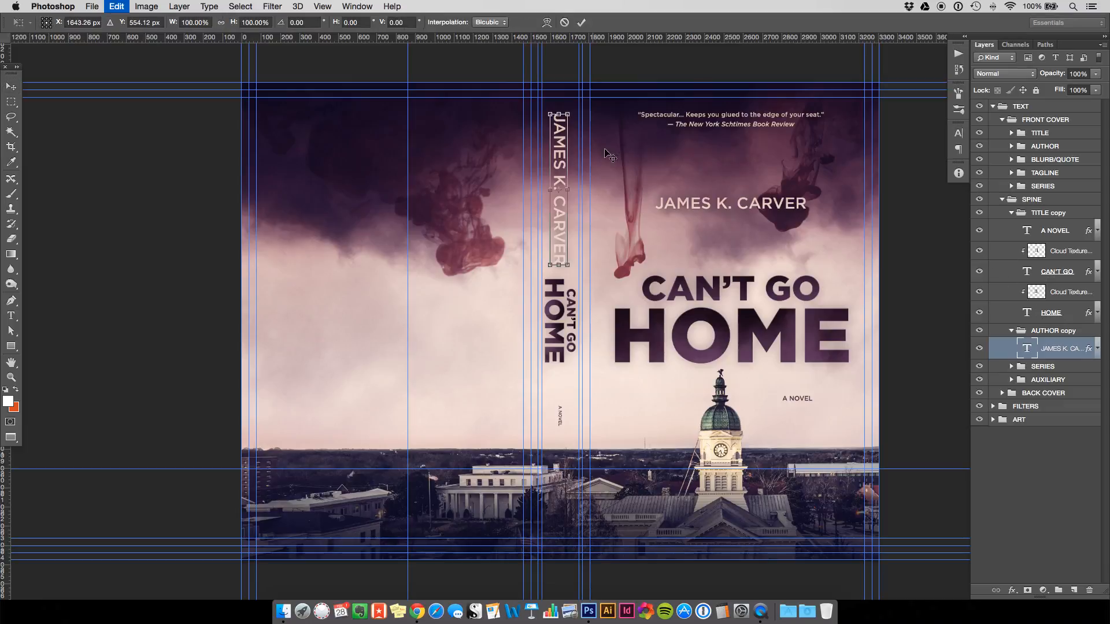
{"action": "left_click_drag", "start_coordinate": [568, 113], "coordinate": [569, 129]}
{"action": "left_click_drag", "start_coordinate": [570, 131], "coordinate": [611, 141]}
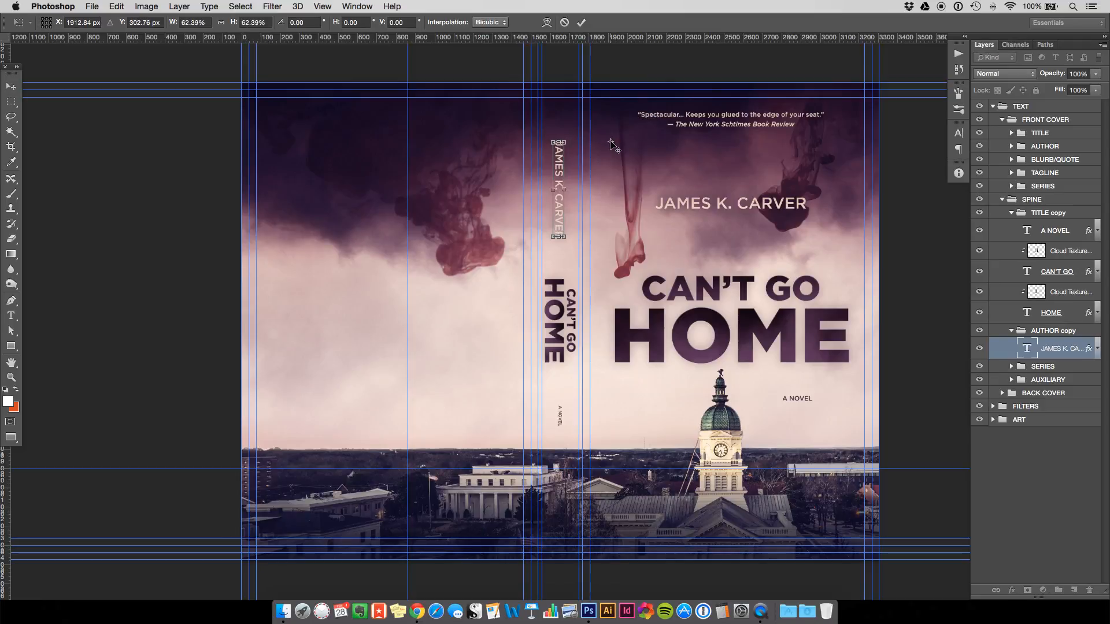
{"action": "key", "text": "Return"}
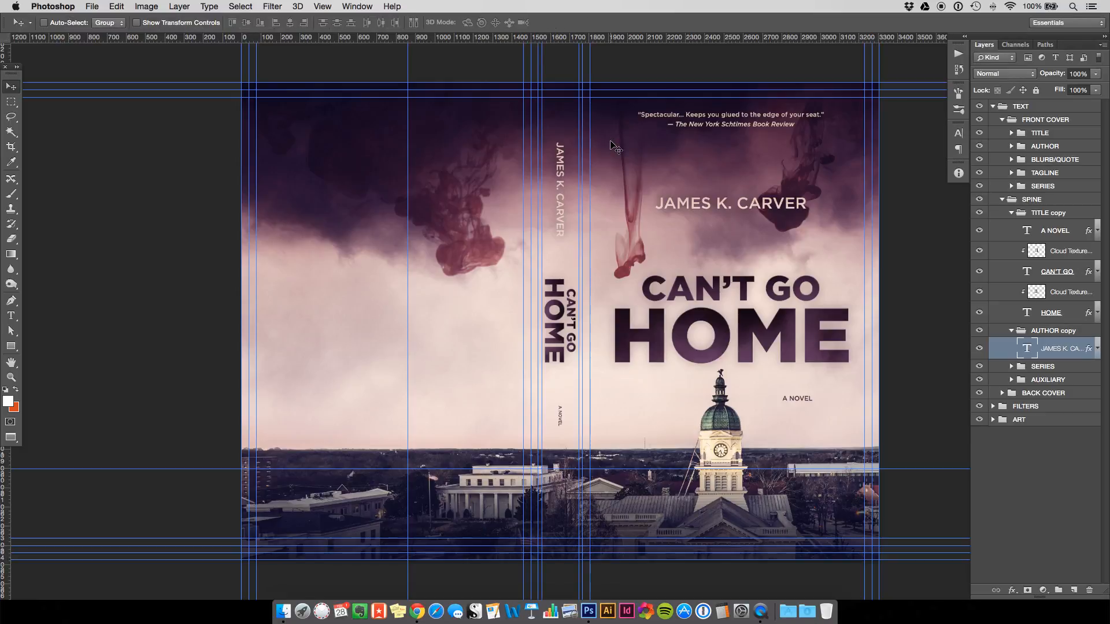
{"action": "left_click_drag", "start_coordinate": [564, 202], "coordinate": [565, 185]}
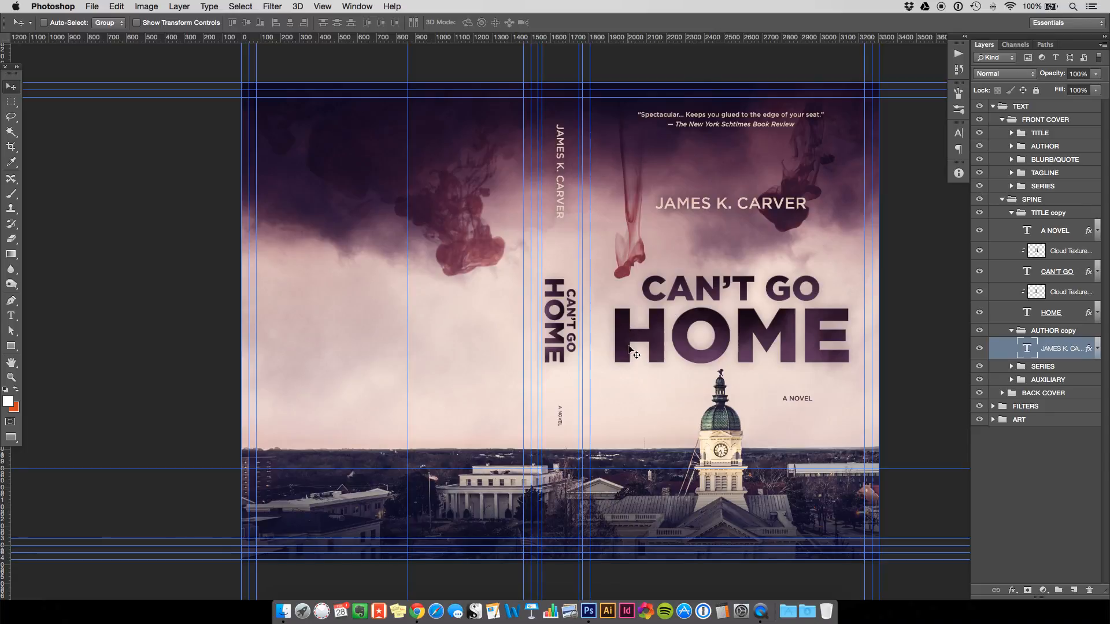
{"action": "double_click", "coordinate": [1004, 352]}
{"action": "left_click_drag", "start_coordinate": [583, 243], "coordinate": [197, 243]}
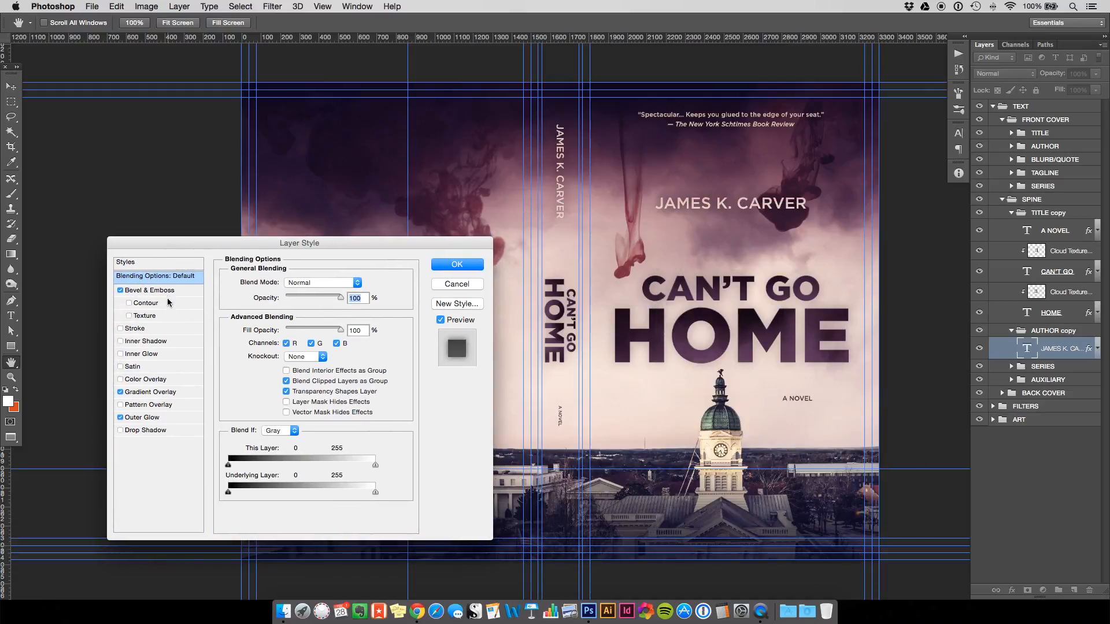
{"action": "left_click", "coordinate": [167, 290]}
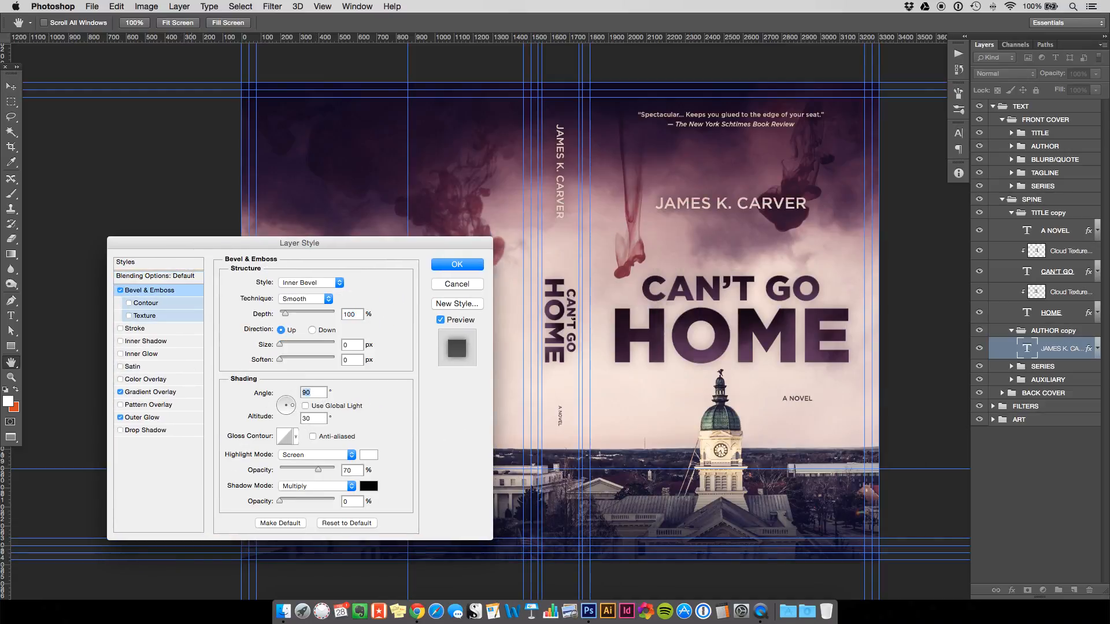
{"action": "left_click", "coordinate": [149, 392]}
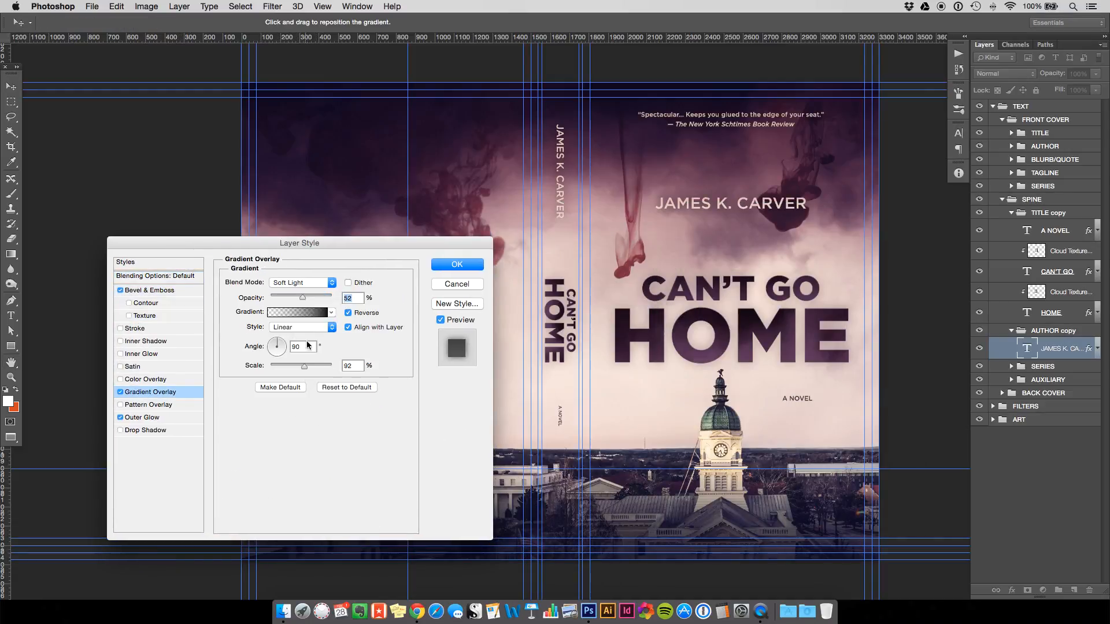
{"action": "left_click", "coordinate": [306, 346]}
{"action": "left_click", "coordinate": [456, 265]}
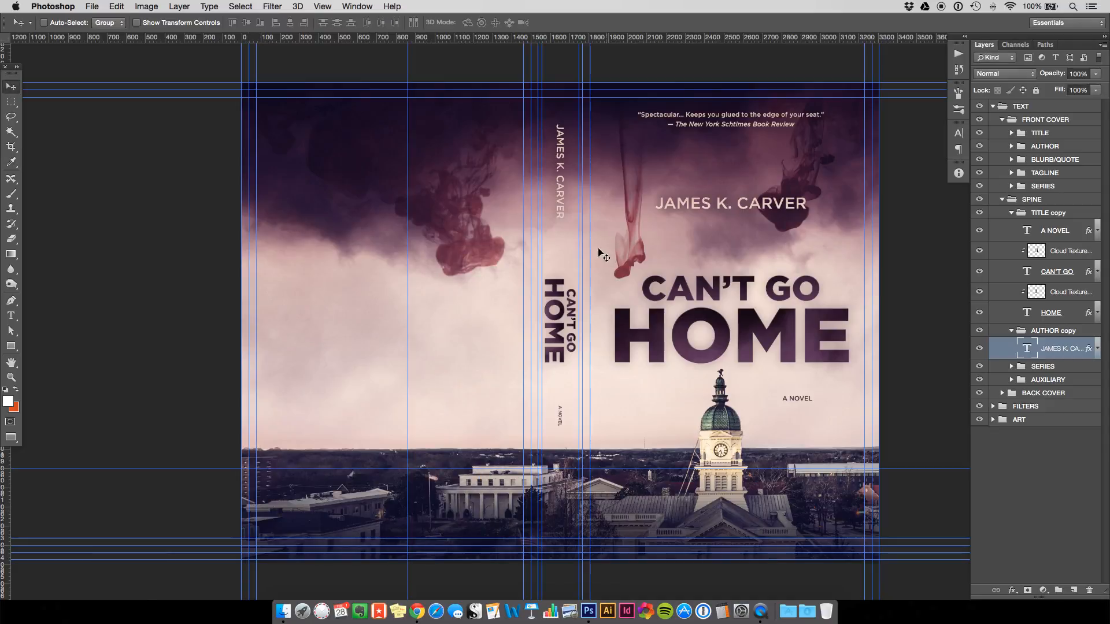
{"action": "key", "text": "super+minus"}
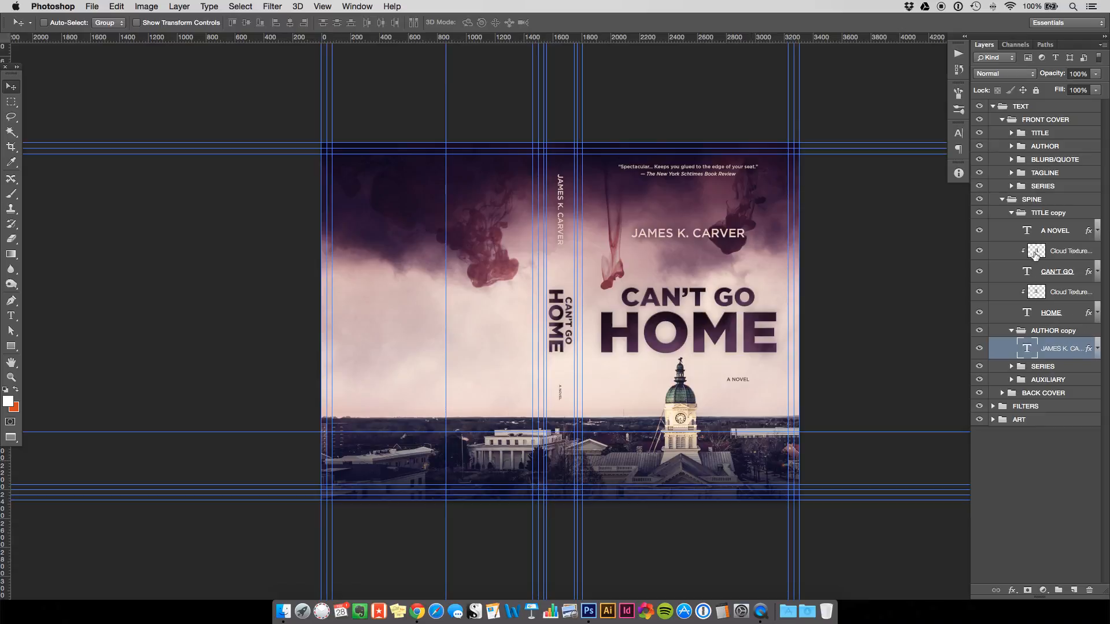
Hide the spine's A NOVEL layer and select the TITLE copy group in SPINE.
{"action": "left_click", "coordinate": [980, 232]}
{"action": "left_click", "coordinate": [1003, 200]}
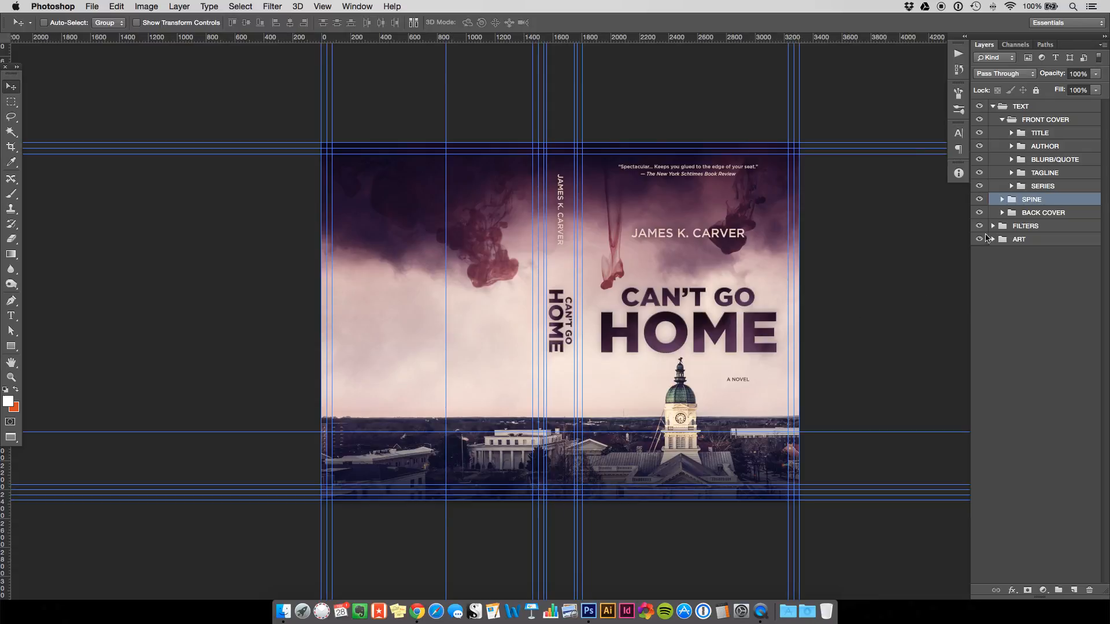
{"action": "left_click", "coordinate": [1002, 200]}
{"action": "left_click", "coordinate": [1043, 213]}
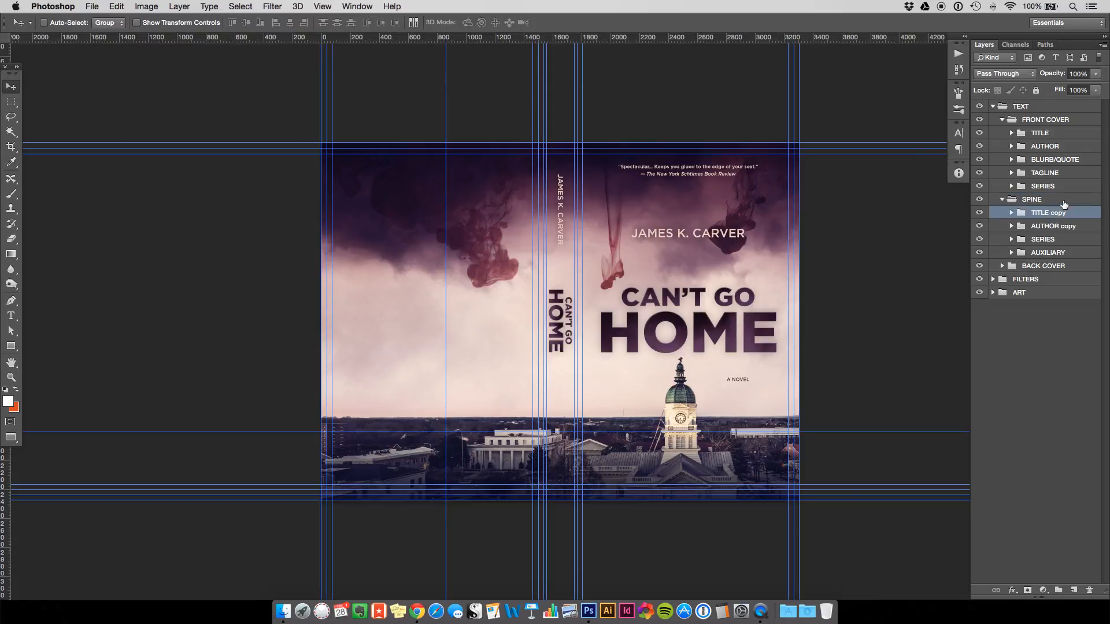
Create a new layer named Logo and draw a white circle on it.
{"action": "key", "text": "super+shift+n"}
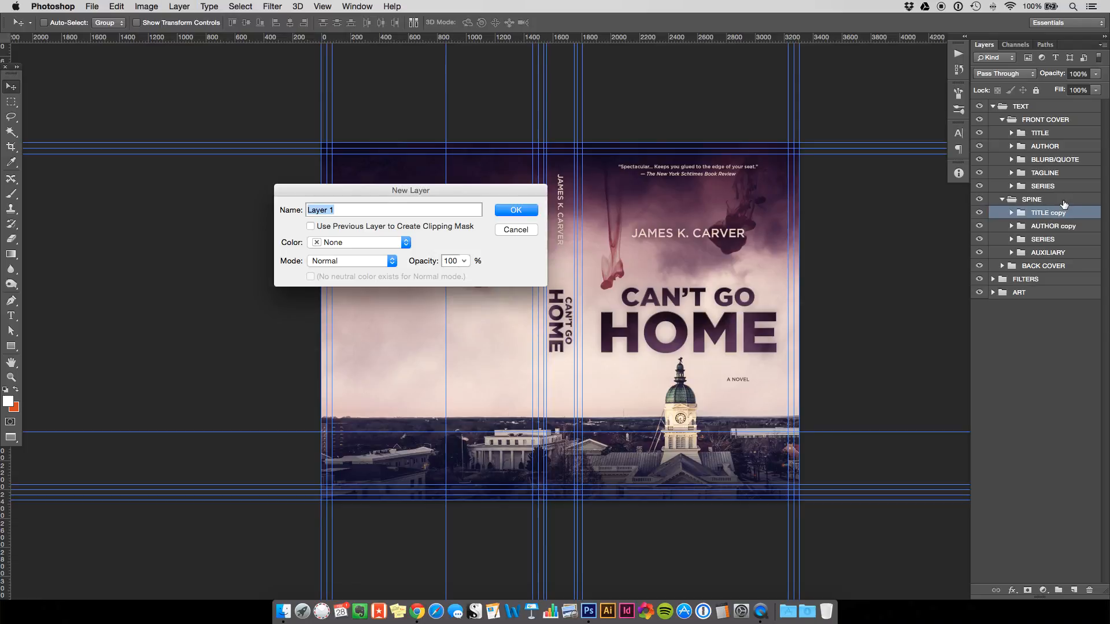
{"action": "type", "text": "Logo"}
{"action": "key", "text": "Return"}
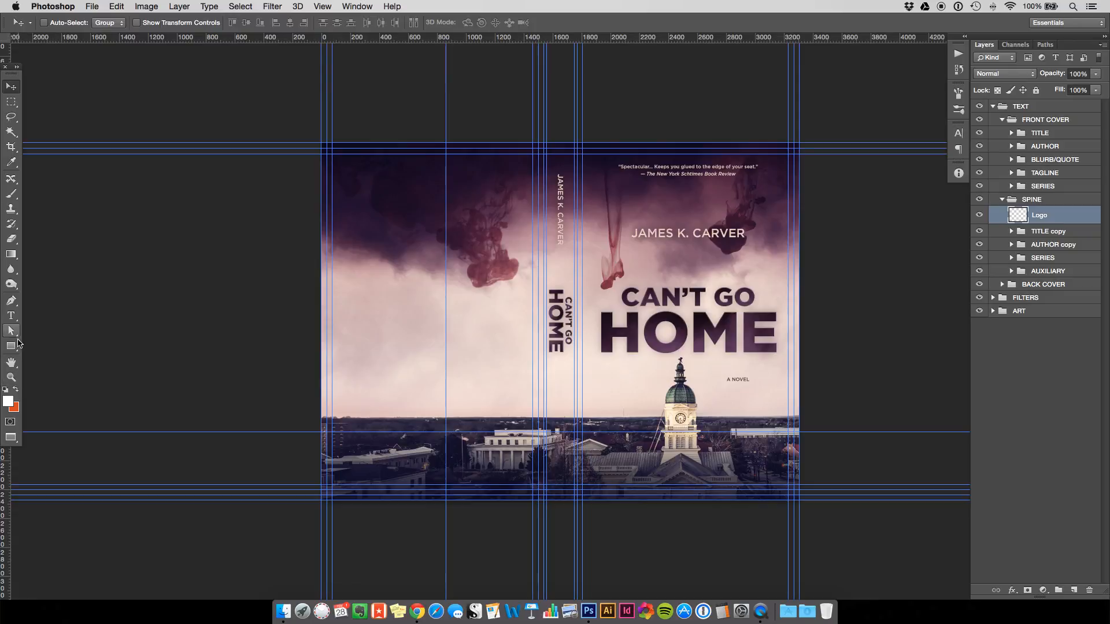
{"action": "mouse_move", "coordinate": [11, 345]}
{"action": "left_mouse_down"}
{"action": "mouse_move", "coordinate": [30, 346]}
{"action": "mouse_move", "coordinate": [40, 367]}
{"action": "left_mouse_up"}
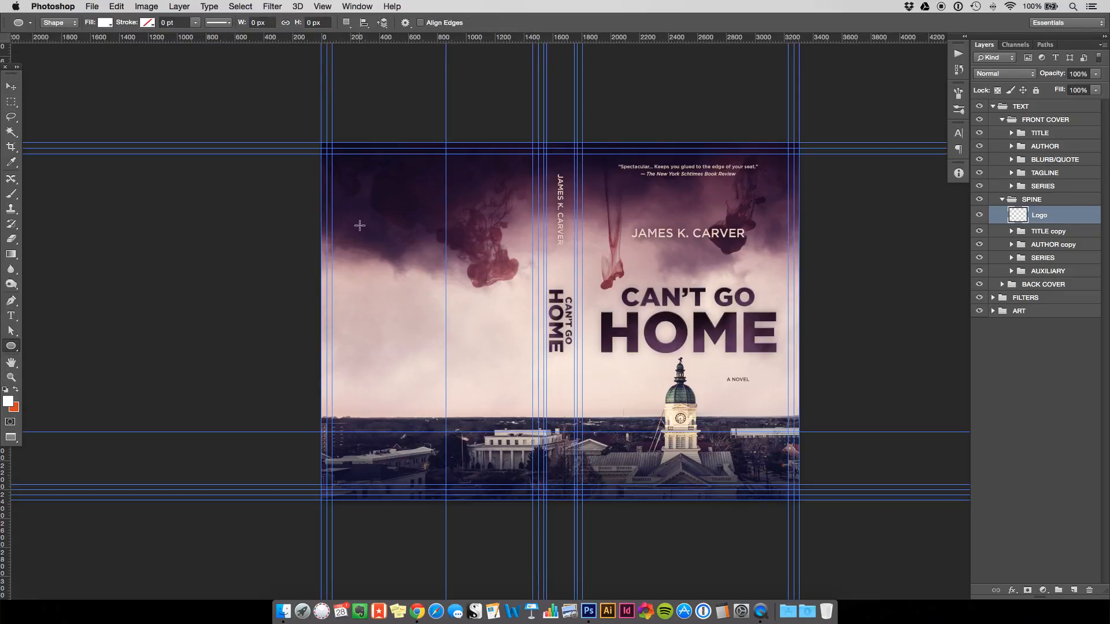
{"action": "mouse_move", "coordinate": [360, 226]}
{"action": "left_mouse_down"}
{"action": "mouse_move", "coordinate": [391, 266]}
{"action": "mouse_move", "coordinate": [402, 334]}
{"action": "mouse_move", "coordinate": [577, 397]}
{"action": "left_mouse_up"}
Move the white logo circle down near the bottom of the spine.
{"action": "key", "text": "v"}
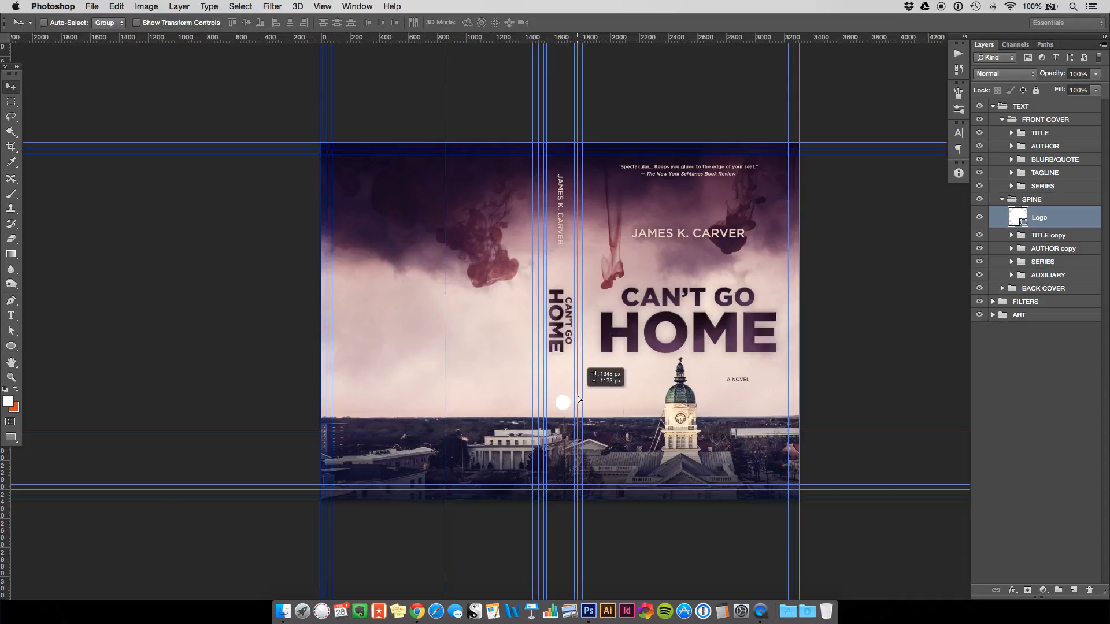
{"action": "key", "text": "super+plus"}
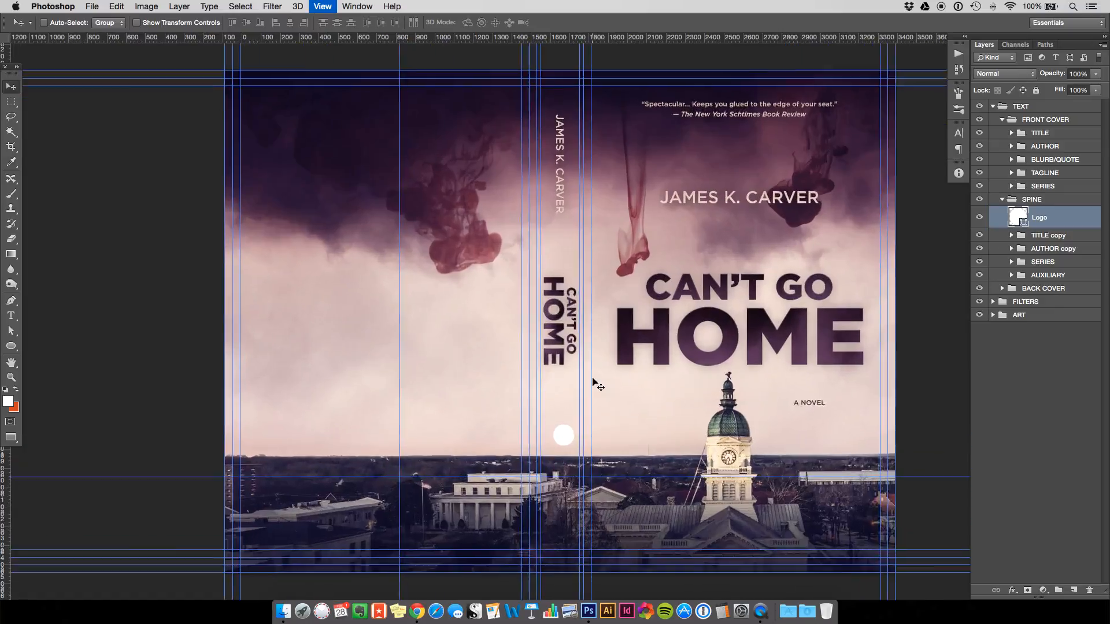
{"action": "key", "text": "super+plus"}
{"action": "key", "text": "space"}
{"action": "left_click_drag", "start_coordinate": [637, 441], "coordinate": [618, 340]}
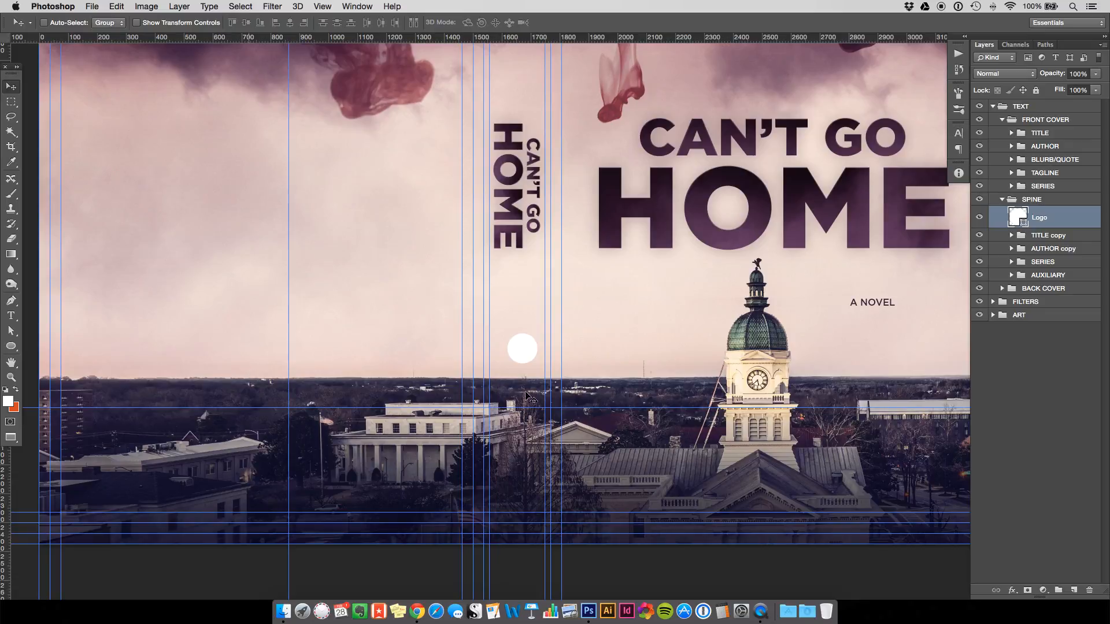
{"action": "left_click_drag", "start_coordinate": [524, 350], "coordinate": [517, 471]}
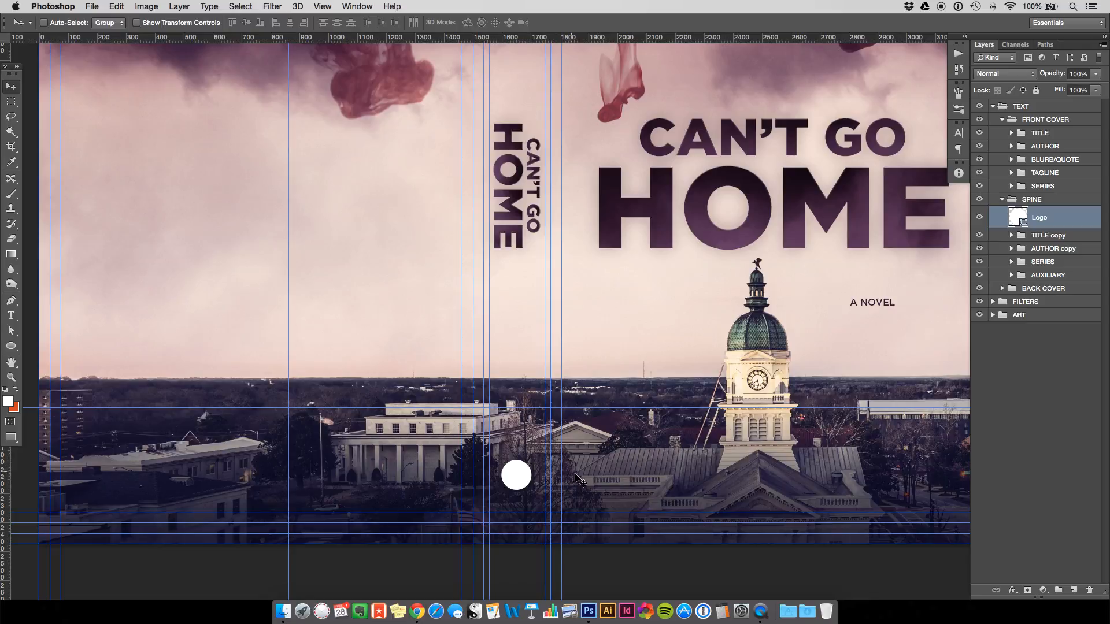
{"action": "key", "text": "super+t"}
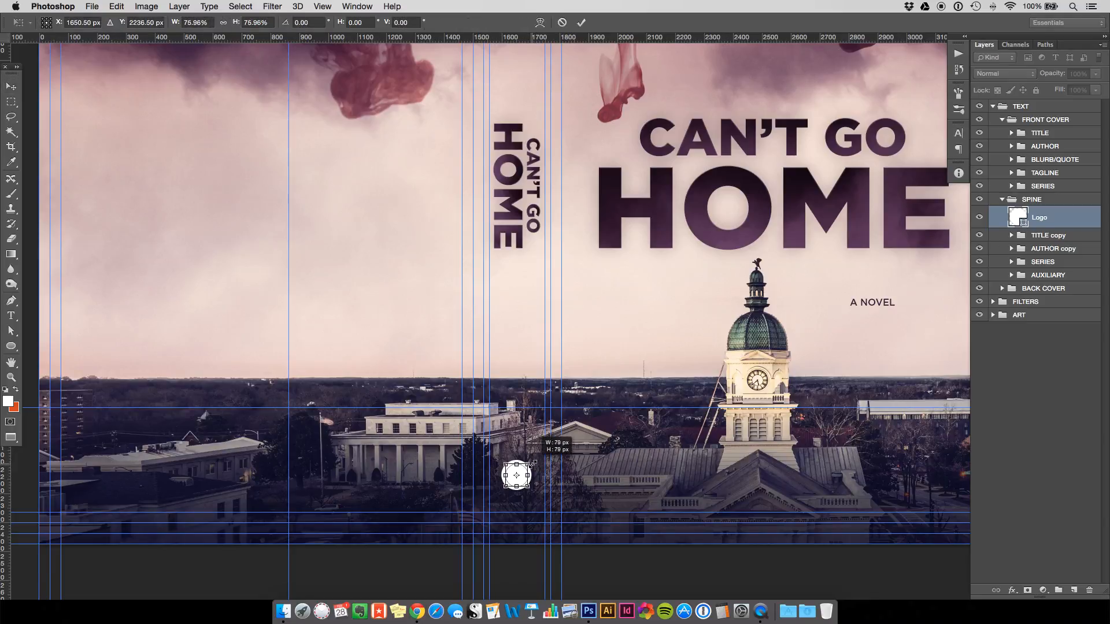
{"action": "key", "text": "Return"}
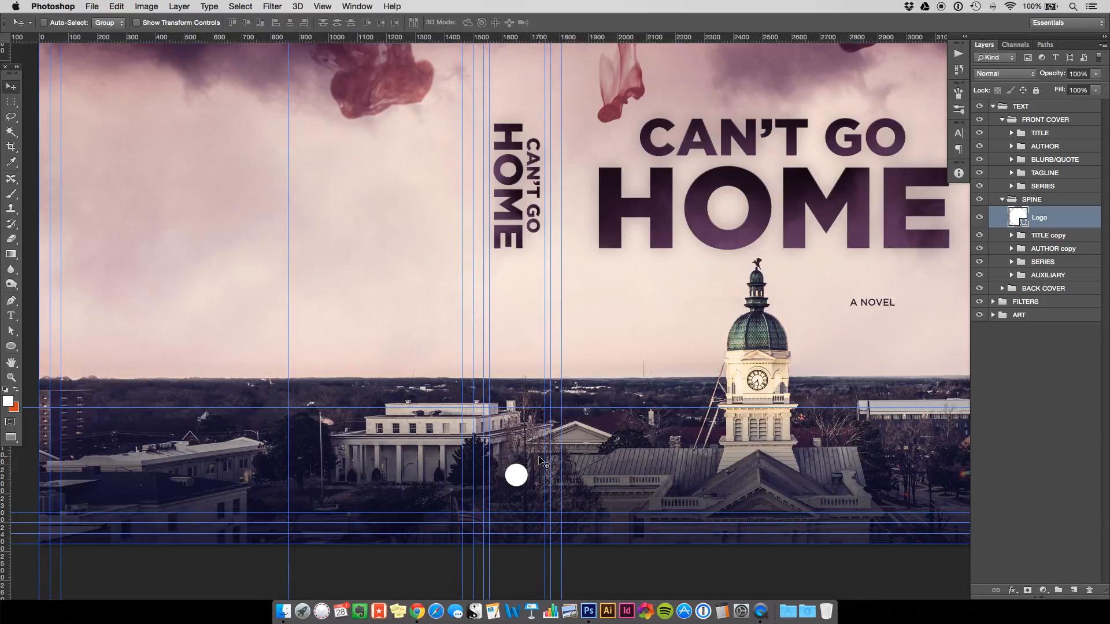
{"action": "left_click", "coordinate": [12, 316]}
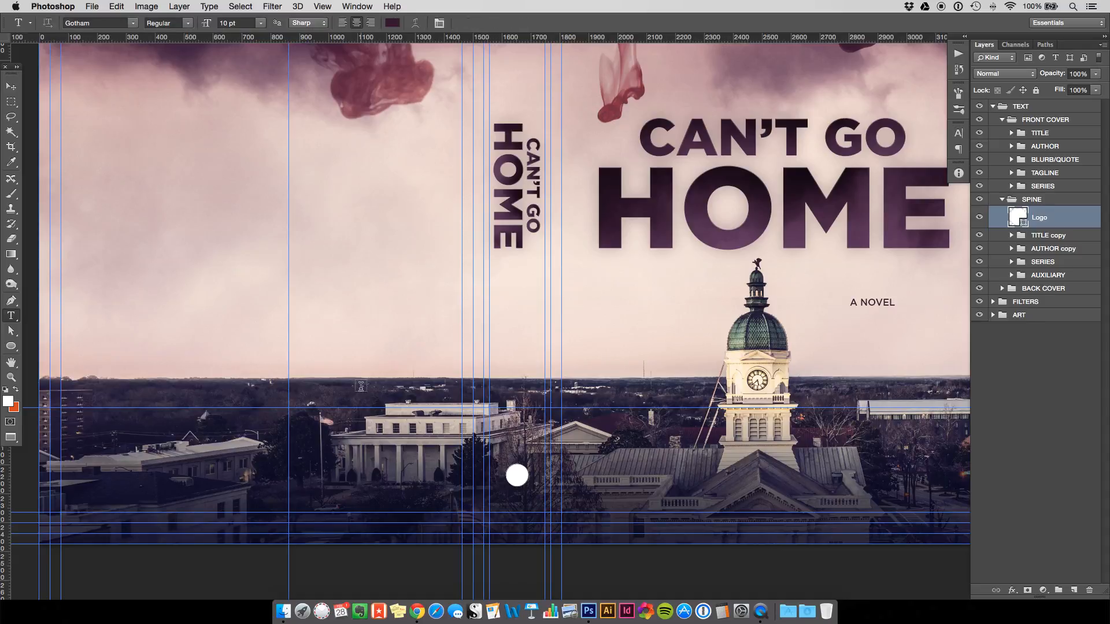
Type the two-line text CARVER / PRESS as a new text layer.
{"action": "left_click", "coordinate": [360, 387]}
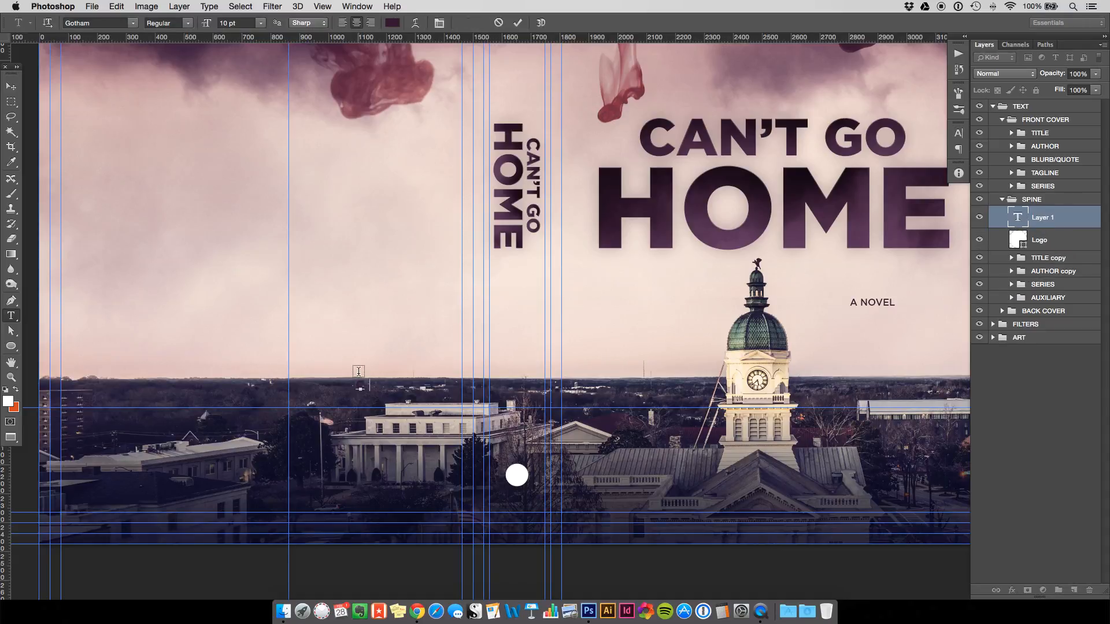
{"action": "type", "text": "CARTER"}
{"action": "key", "text": "Return"}
{"action": "type", "text": "PRESS"}
{"action": "key", "text": "super+a"}
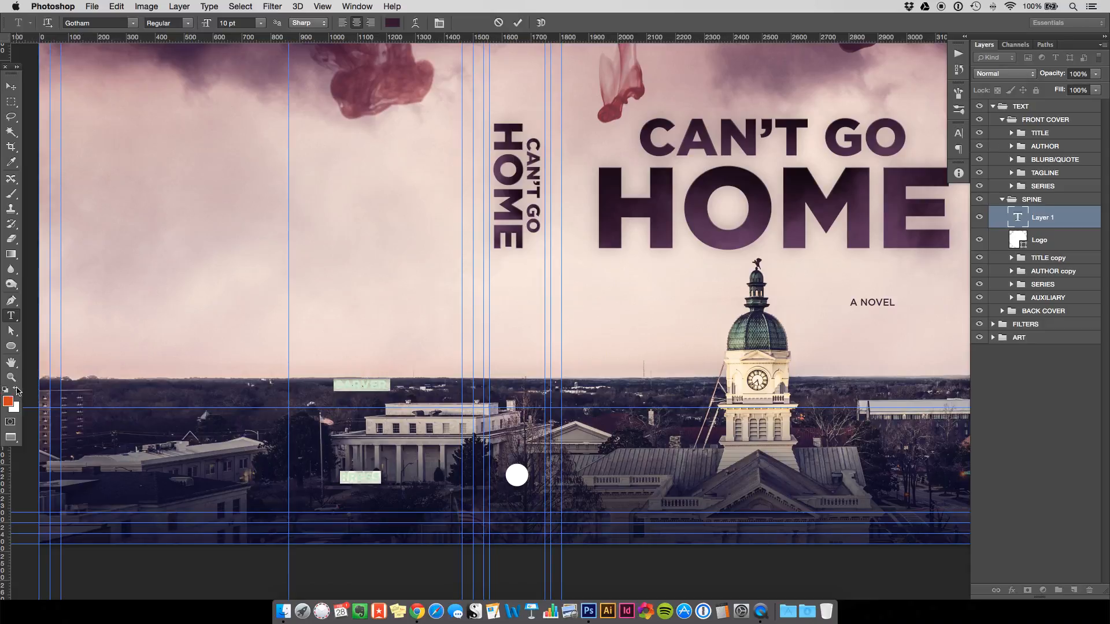
{"action": "left_click", "coordinate": [11, 86]}
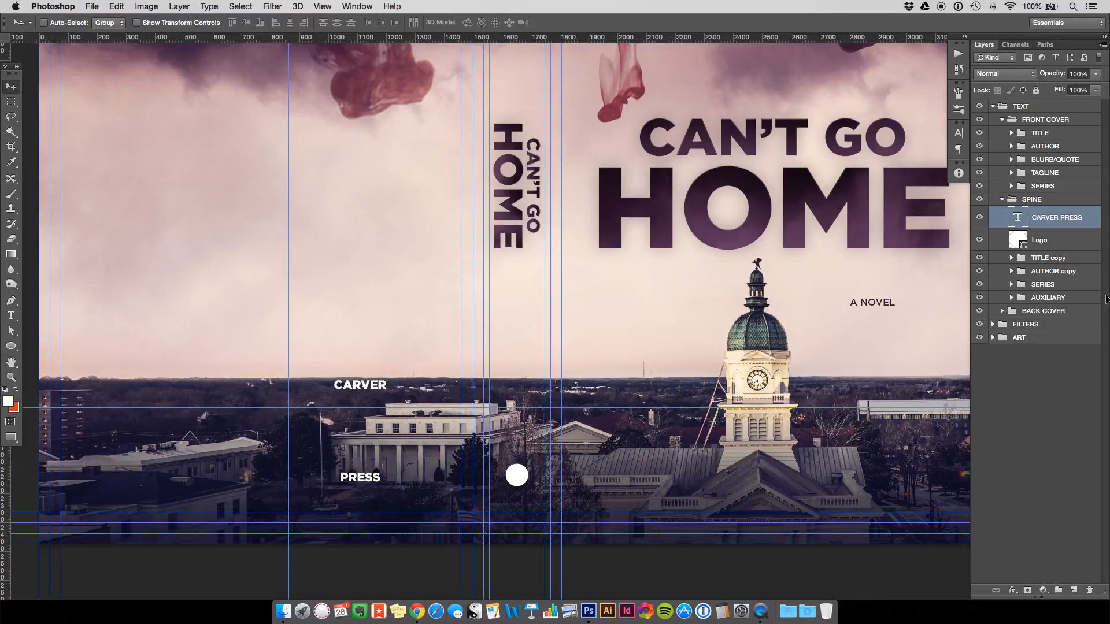
Set the CARVER PRESS text to 13 pt leading and Medium weight.
{"action": "left_click", "coordinate": [958, 133]}
{"action": "left_click", "coordinate": [927, 157]}
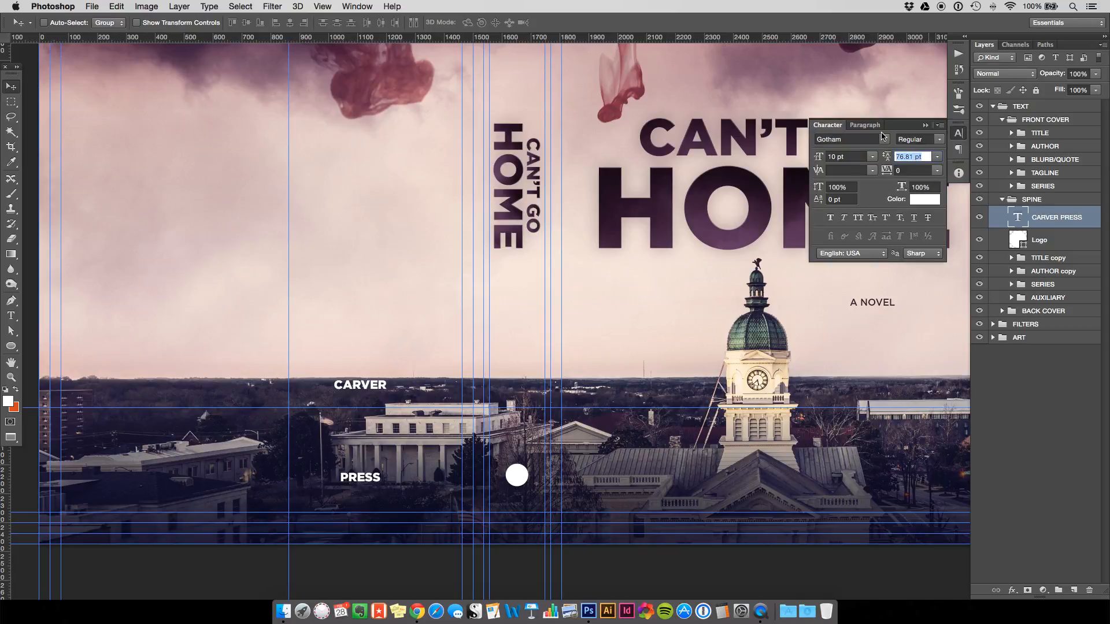
{"action": "type", "text": "20"}
{"action": "key", "text": "Return"}
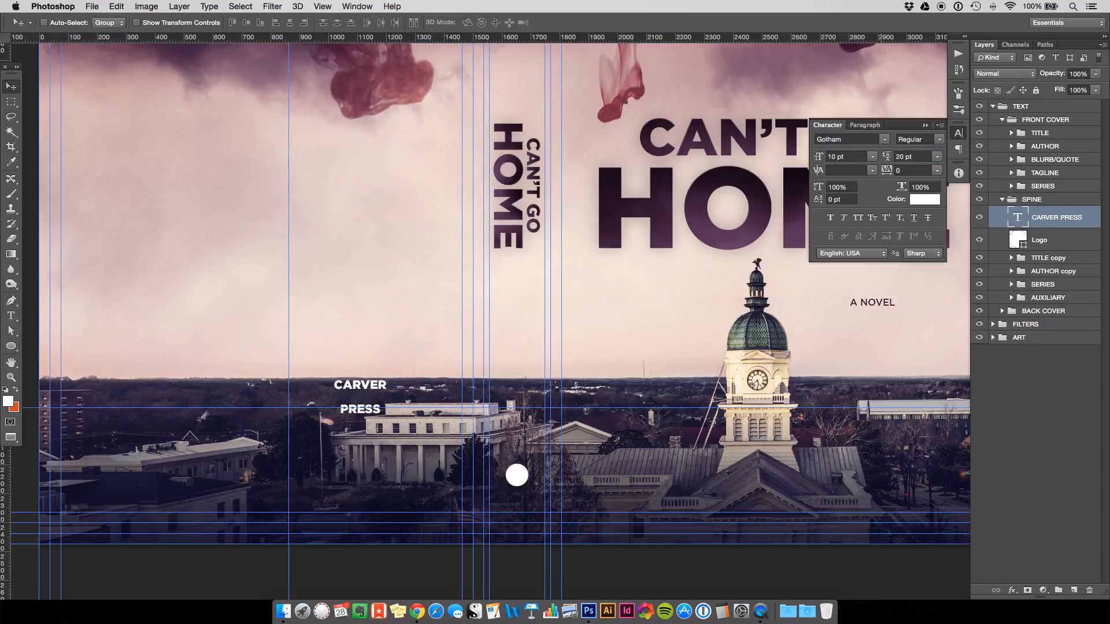
{"action": "left_click", "coordinate": [917, 158]}
{"action": "type", "text": "13"}
{"action": "key", "text": "Return"}
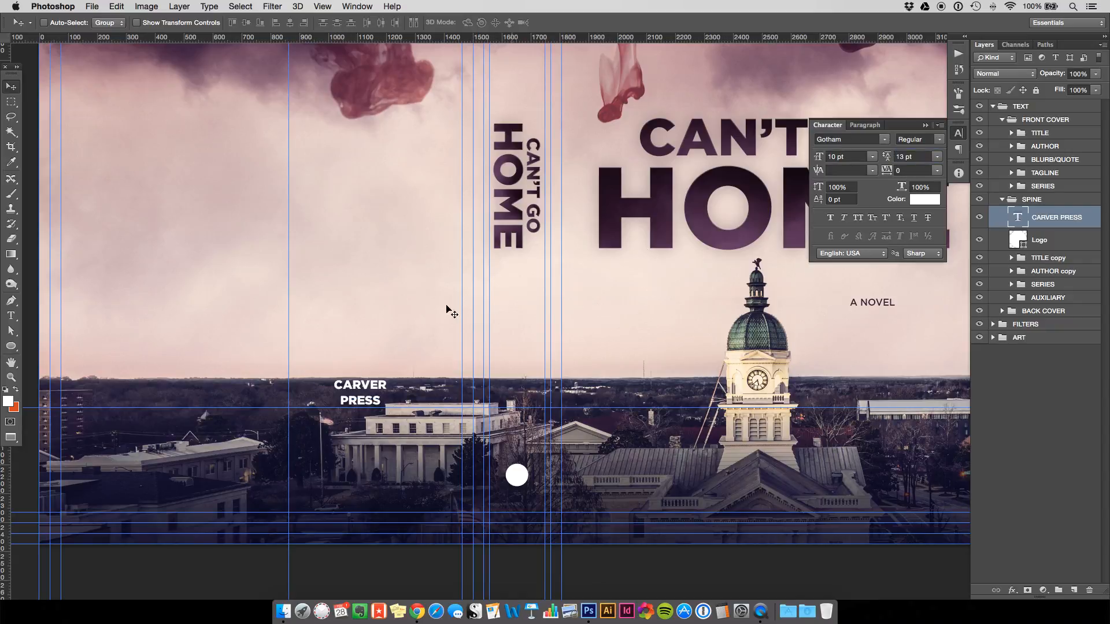
{"action": "left_click", "coordinate": [939, 143]}
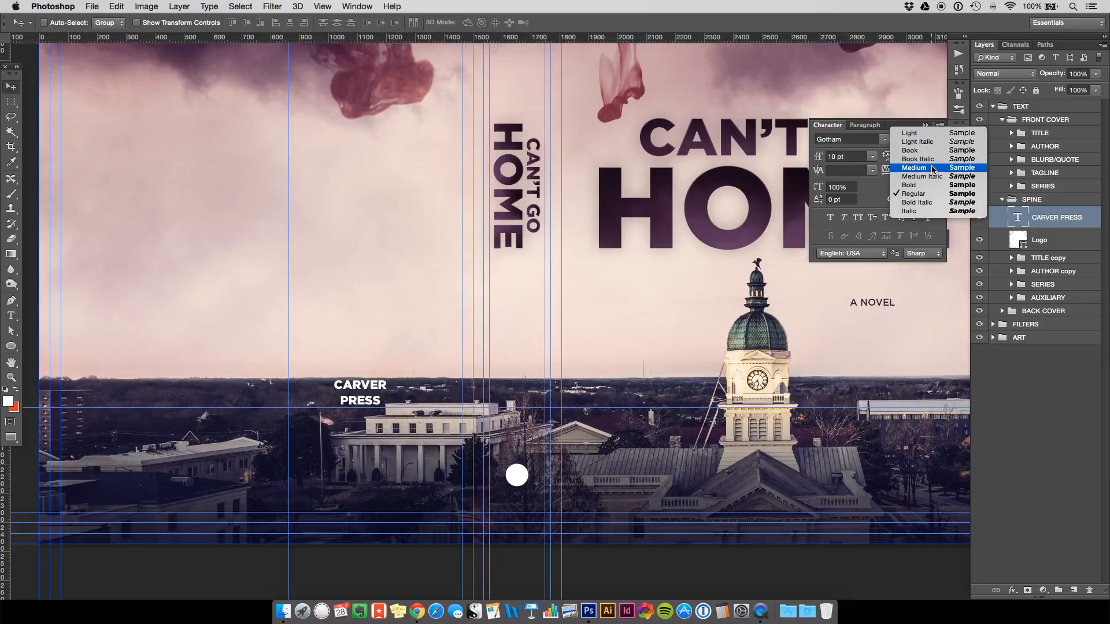
{"action": "left_click", "coordinate": [919, 167]}
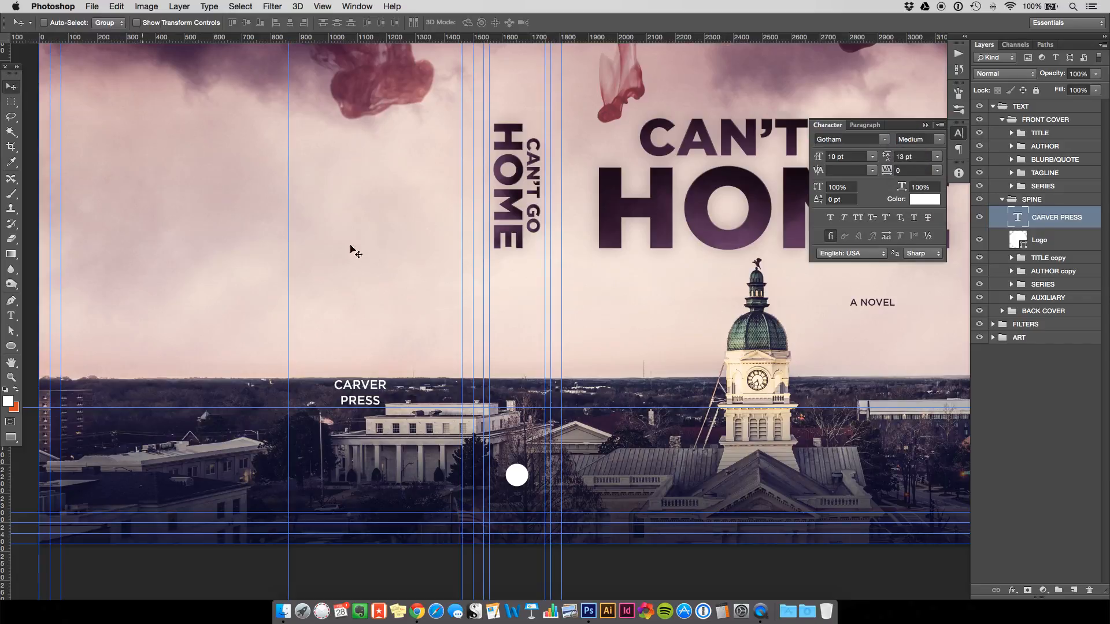
Shrink CARVER PRESS to about 60%, centre it beneath the white circle, and select it with Logo.
{"action": "key", "text": "super+t"}
{"action": "left_click_drag", "start_coordinate": [387, 379], "coordinate": [388, 386]}
{"action": "key", "text": "Return"}
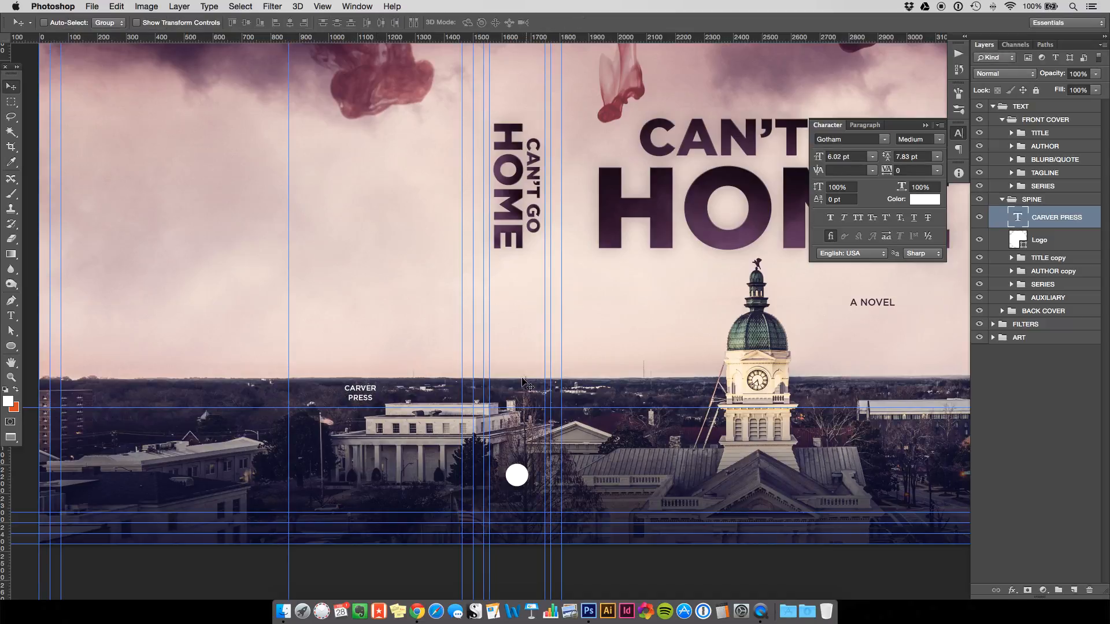
{"action": "left_click_drag", "start_coordinate": [391, 349], "coordinate": [545, 450]}
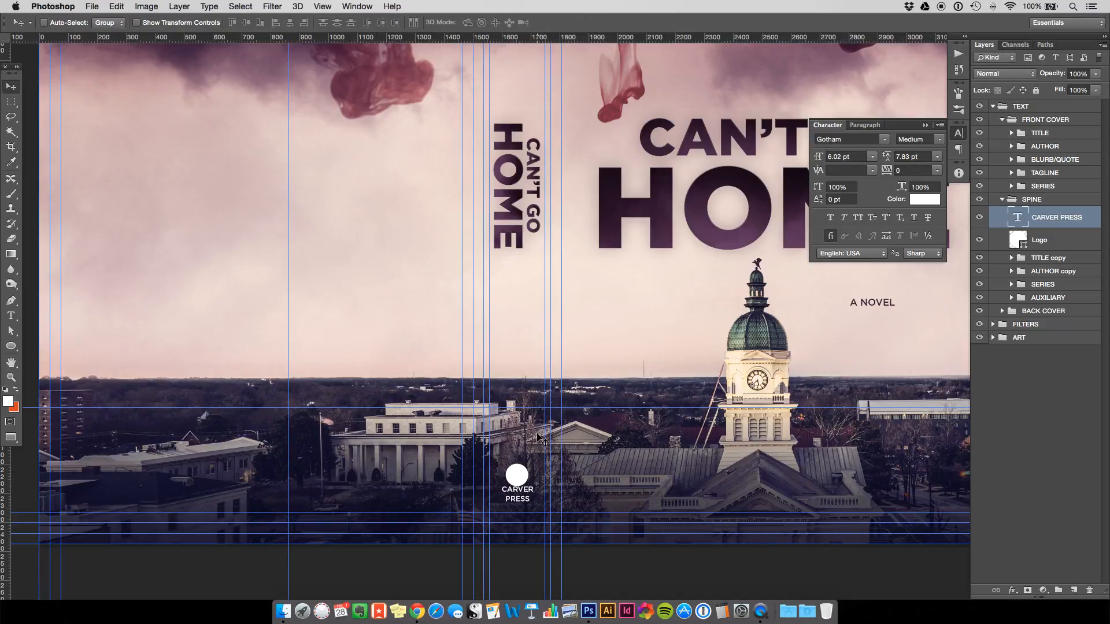
{"action": "key", "text": "super+t"}
{"action": "key", "text": "Right"}
{"action": "key", "text": "Right"}
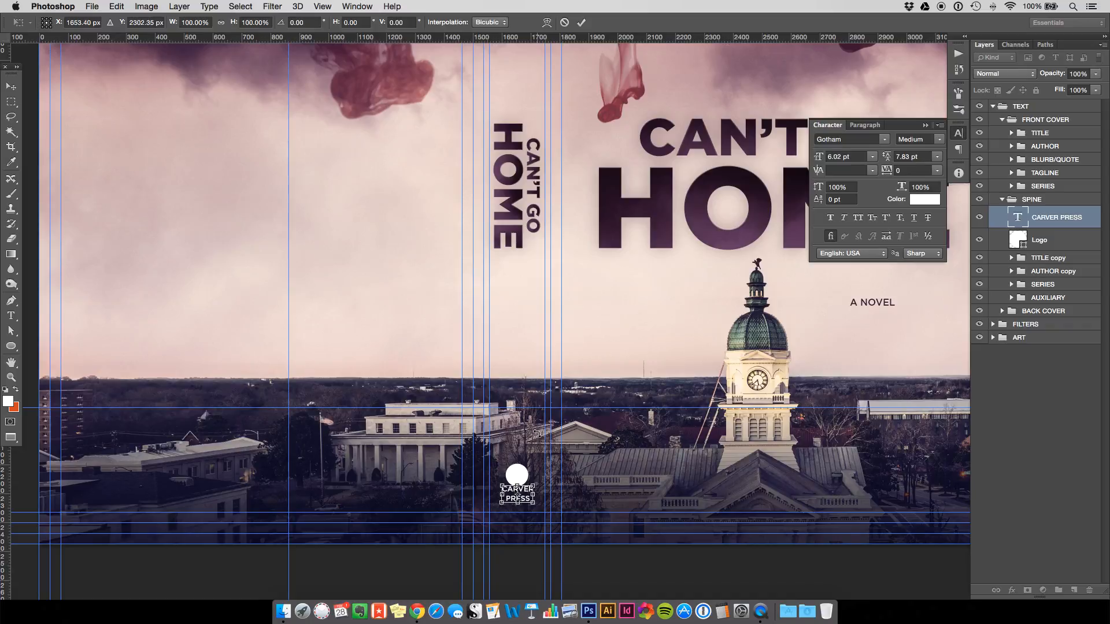
{"action": "key", "text": "Return"}
{"action": "key", "text": "shift+Down"}
{"action": "key", "text": "shift+Down"}
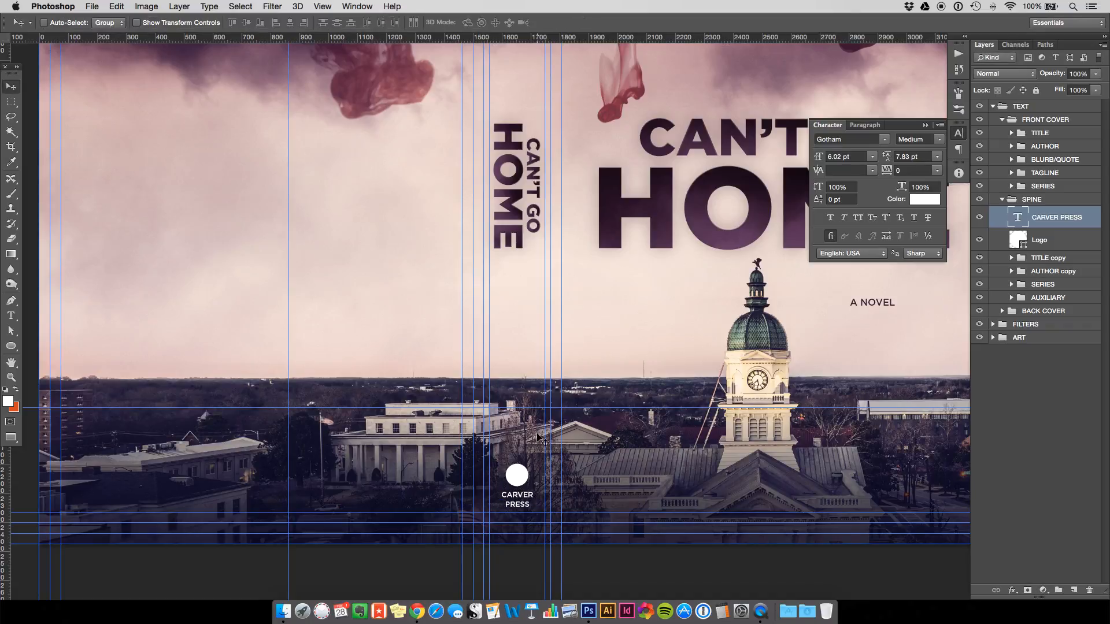
{"action": "left_click", "coordinate": [1039, 242], "text": "shift"}
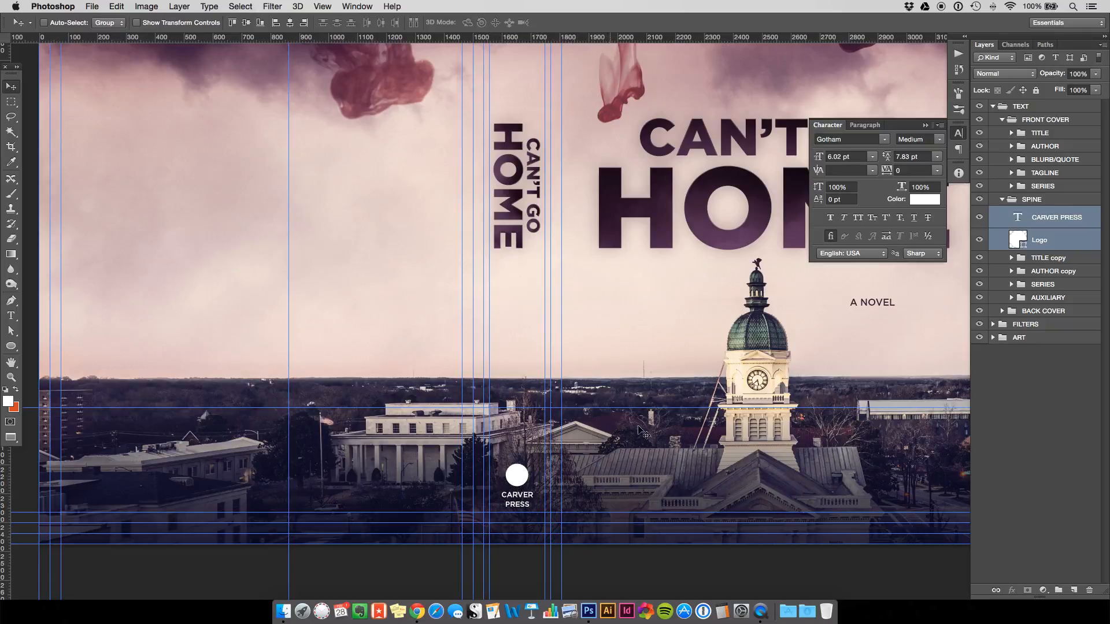
Scale the circle logo and CARVER PRESS down together on the spine.
{"action": "key", "text": "super+t"}
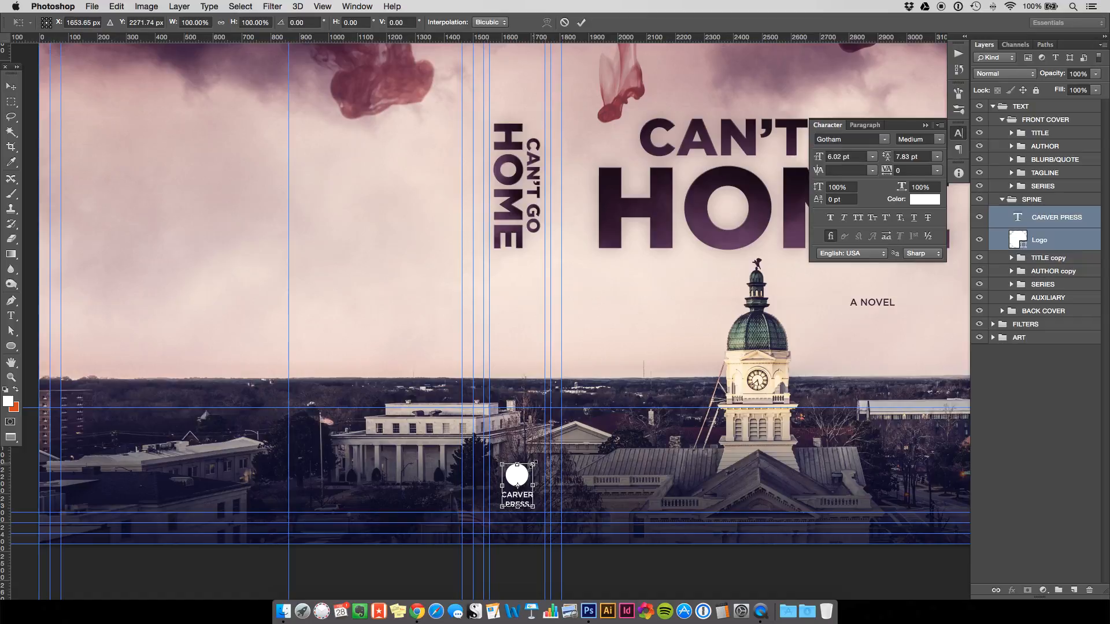
{"action": "left_click_drag", "start_coordinate": [533, 463], "coordinate": [530, 469]}
{"action": "key", "text": "Return"}
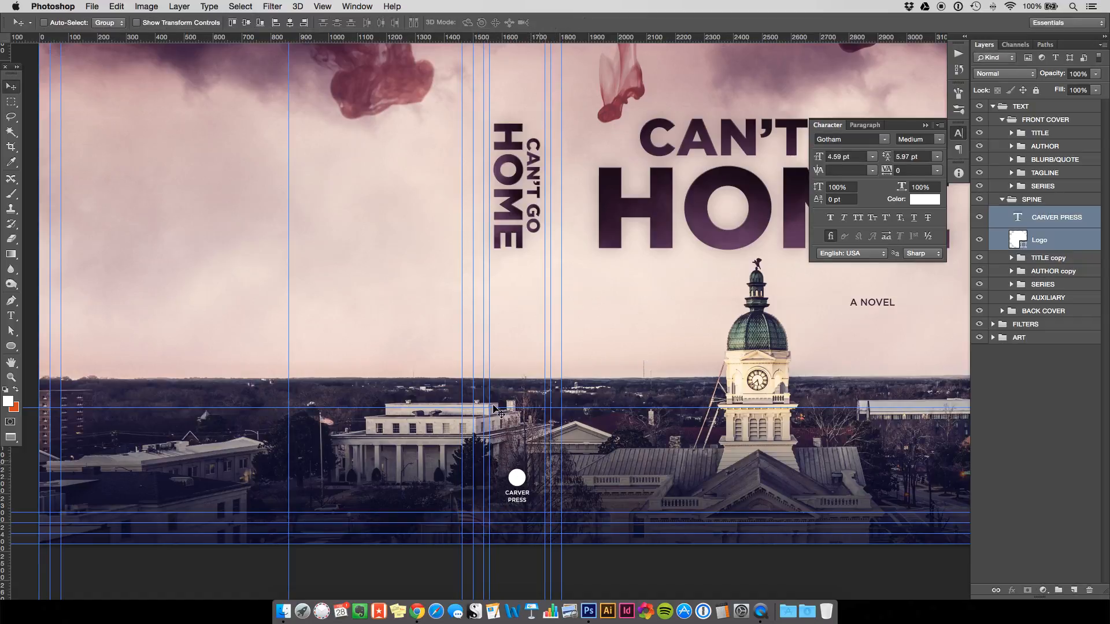
Fit the whole wraparound cover on screen and centre it in the window.
{"action": "key", "text": "super+0"}
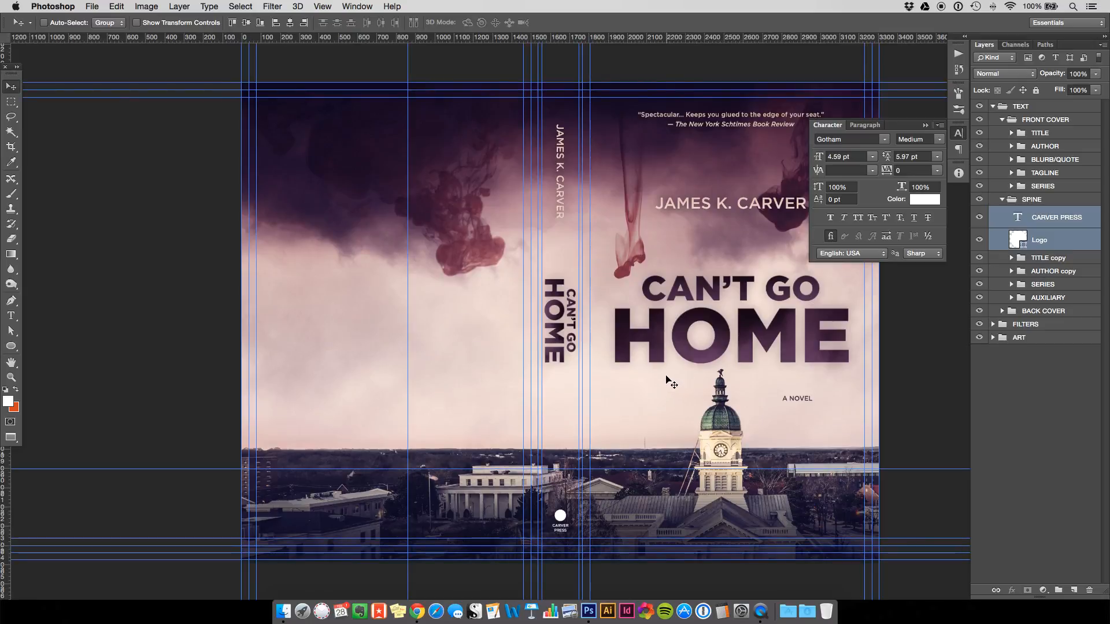
{"action": "key", "text": "space"}
{"action": "left_click_drag", "start_coordinate": [666, 379], "coordinate": [607, 345]}
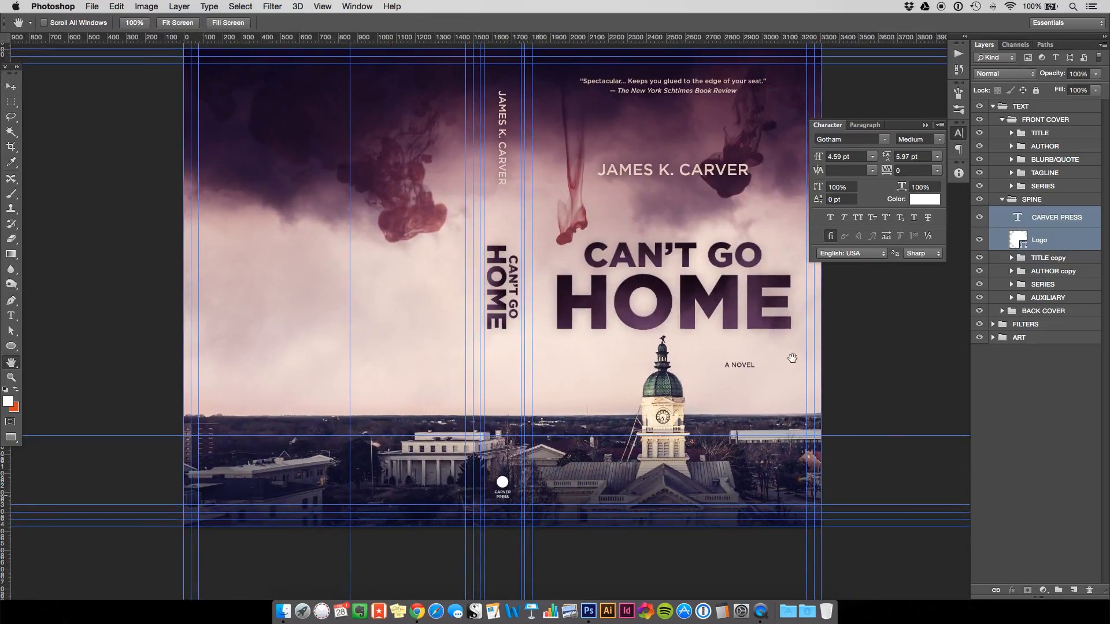
Temporarily hide the TEXT, FILTERS and ART groups, restore them, and hide the guides.
{"action": "left_click", "coordinate": [981, 107]}
{"action": "left_click", "coordinate": [979, 325]}
{"action": "left_click", "coordinate": [979, 337]}
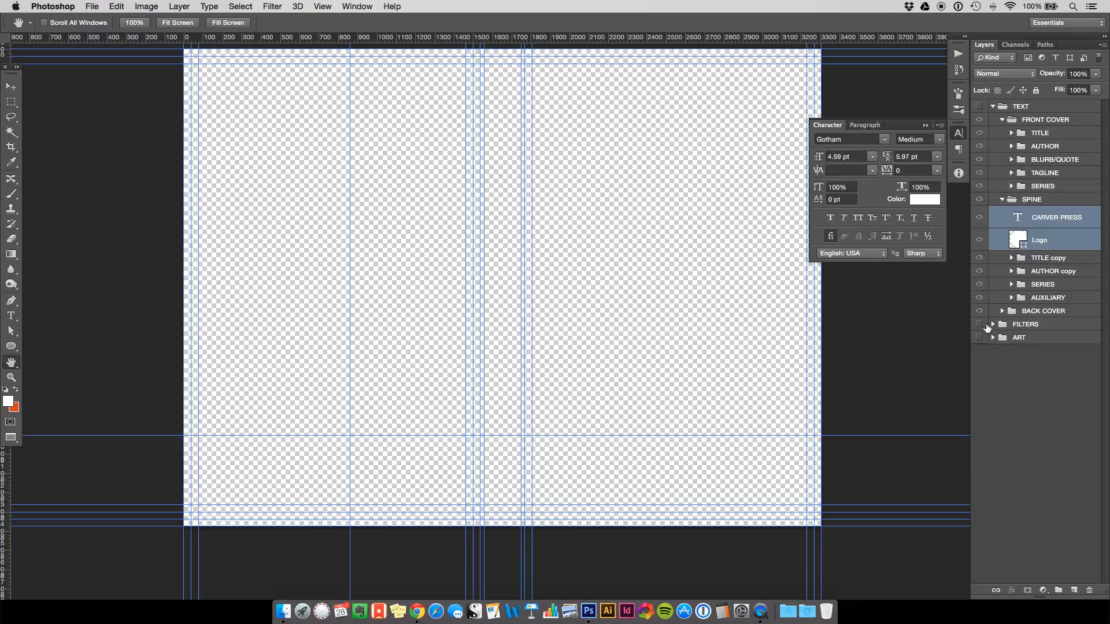
{"action": "left_click_drag", "start_coordinate": [983, 324], "coordinate": [980, 337]}
{"action": "left_click", "coordinate": [979, 106]}
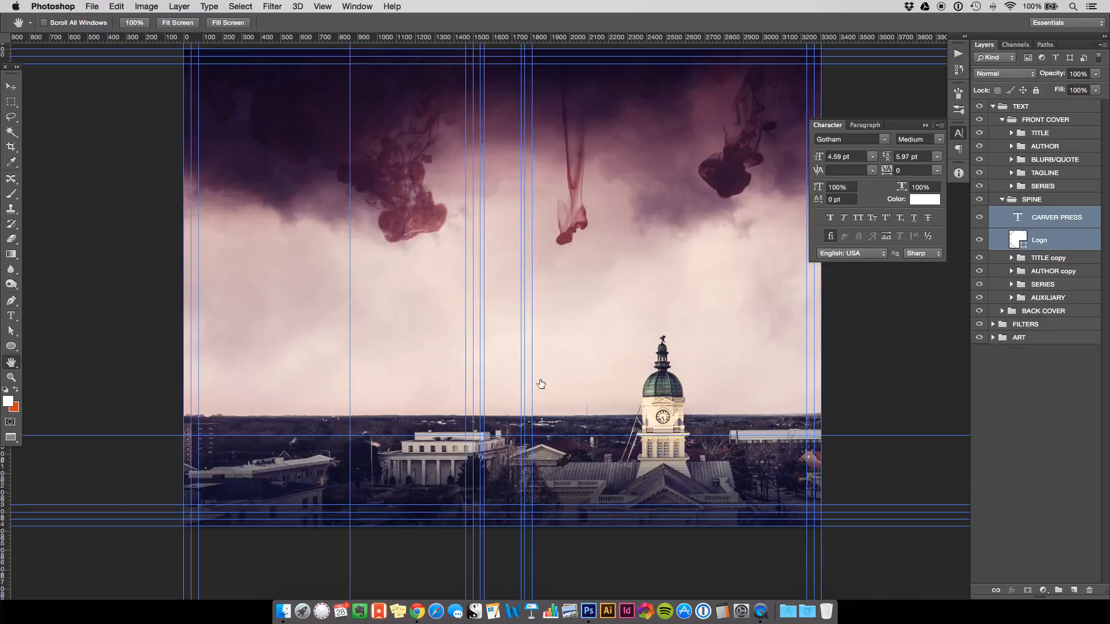
{"action": "left_click_drag", "start_coordinate": [387, 282], "coordinate": [412, 296]}
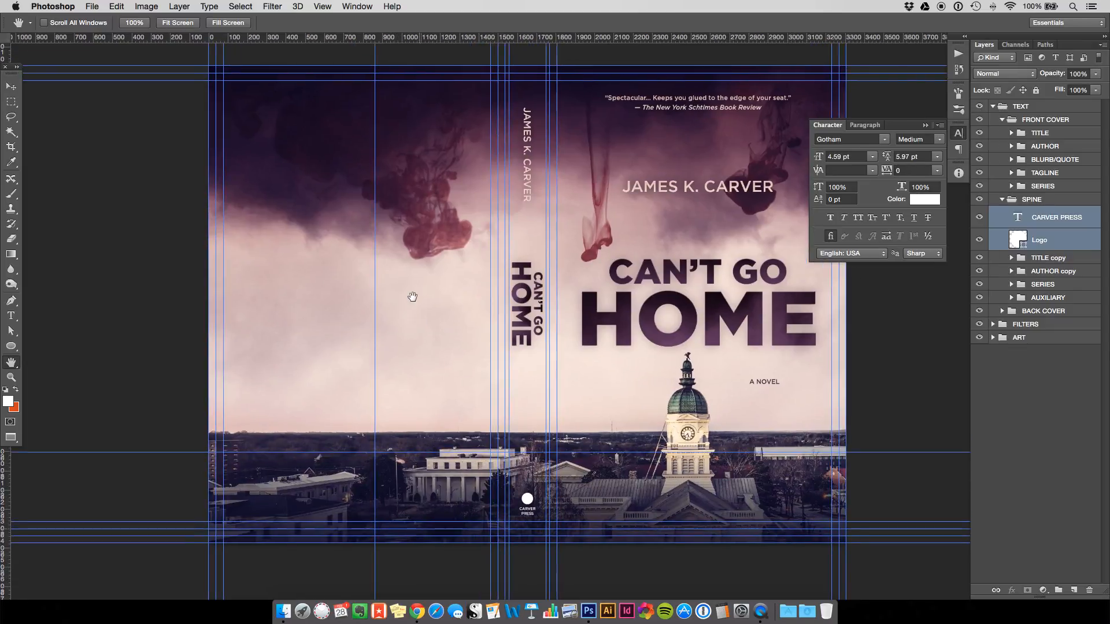
{"action": "key", "text": "super+semicolon"}
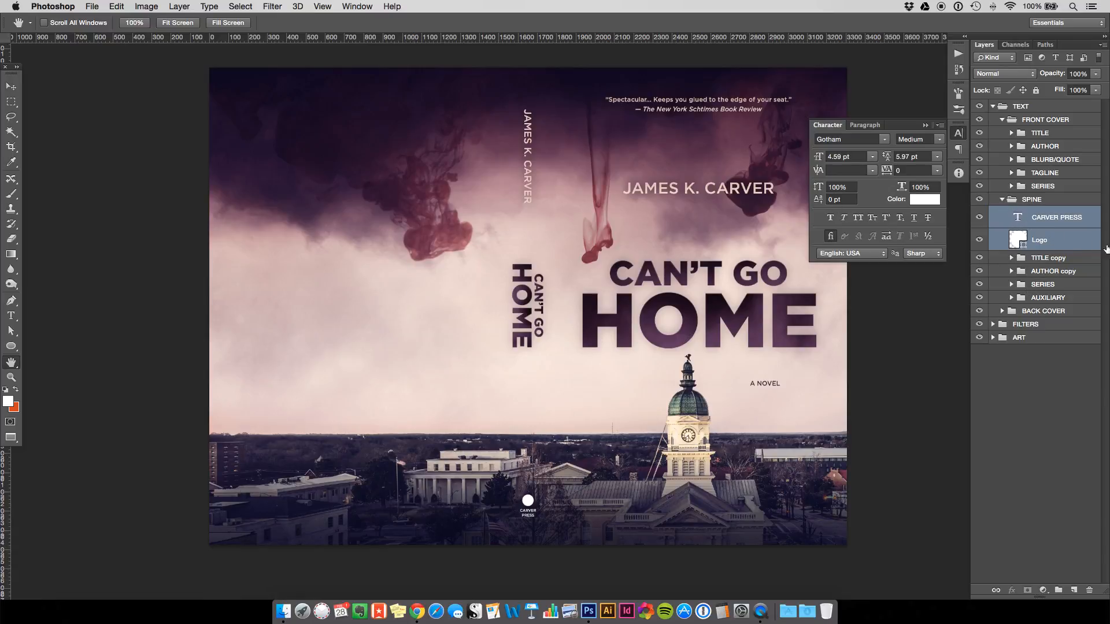
Group CARVER PRESS with the Logo layer as LOGO and expand BACK COVER.
{"action": "key", "text": "super+g"}
{"action": "double_click", "coordinate": [1044, 214]}
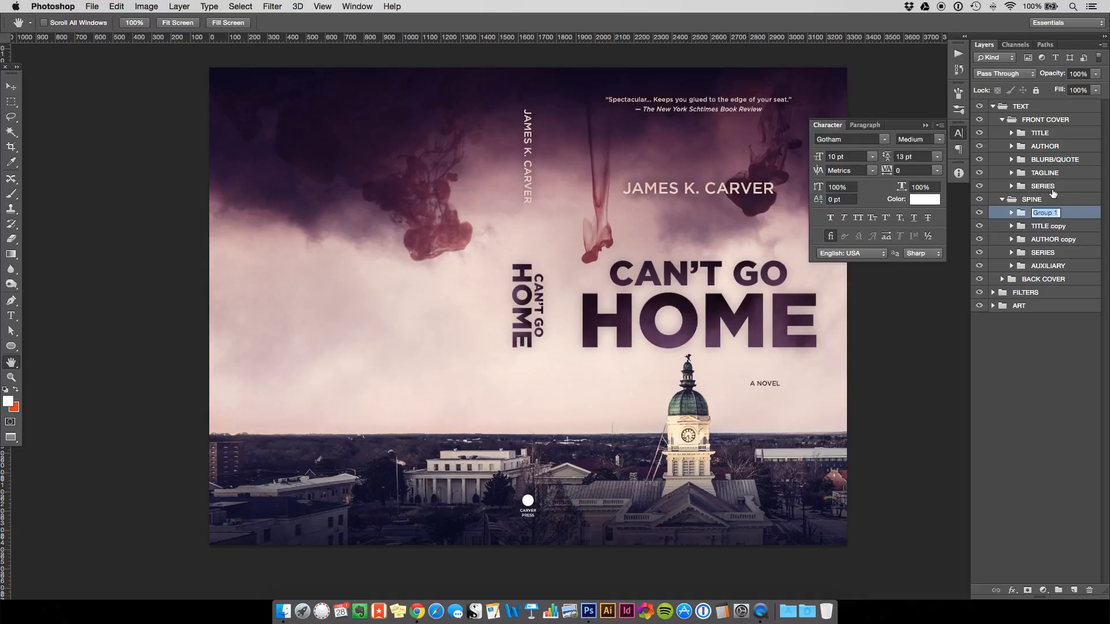
{"action": "type", "text": "LOGO"}
{"action": "key", "text": "Return"}
{"action": "left_click", "coordinate": [1003, 279]}
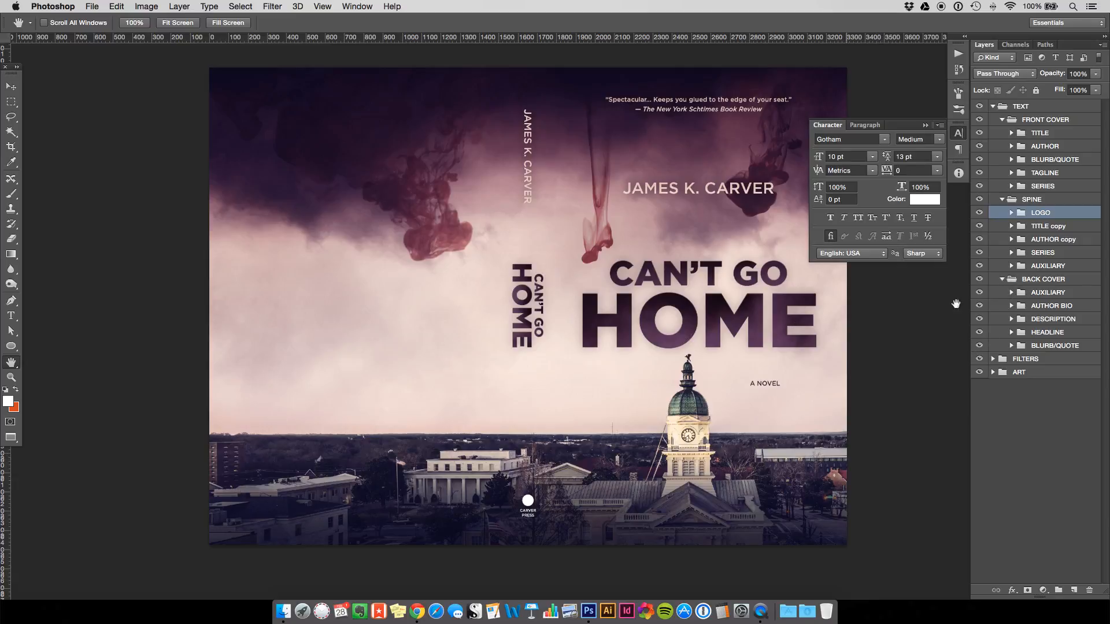
Replace the back cover's BLURB/QUOTE with a copy of the front-cover quote placed at the top.
{"action": "left_click", "coordinate": [1050, 160]}
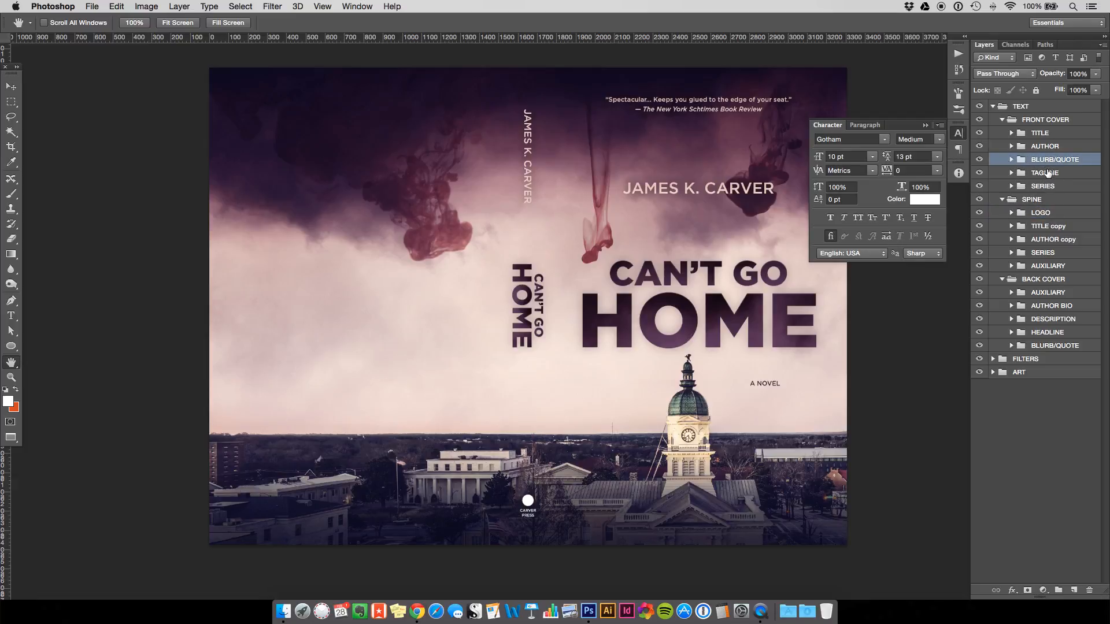
{"action": "left_click_drag", "start_coordinate": [1050, 162], "coordinate": [1041, 283]}
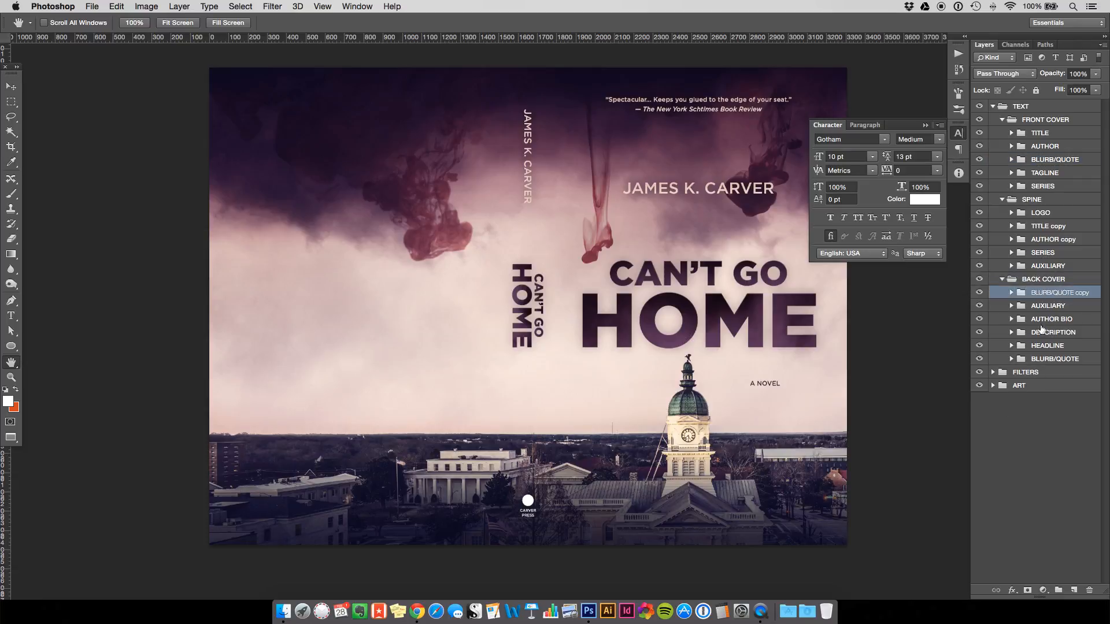
{"action": "left_click", "coordinate": [1052, 360]}
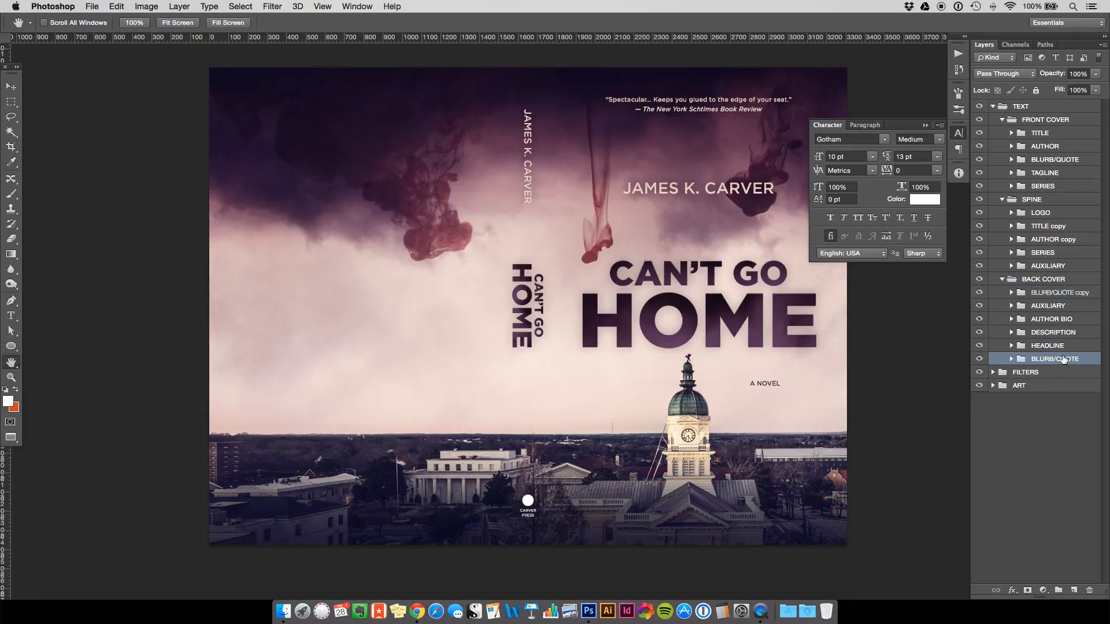
{"action": "key", "text": "Delete"}
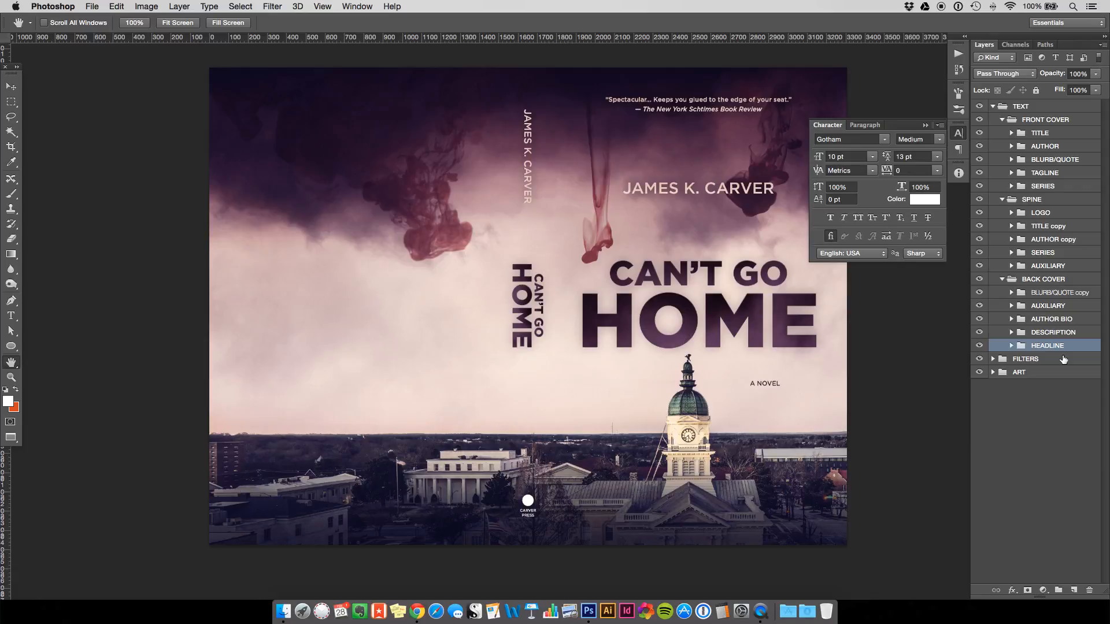
{"action": "left_click", "coordinate": [1055, 294]}
{"action": "key", "text": "v"}
{"action": "left_click_drag", "start_coordinate": [712, 121], "coordinate": [400, 117]}
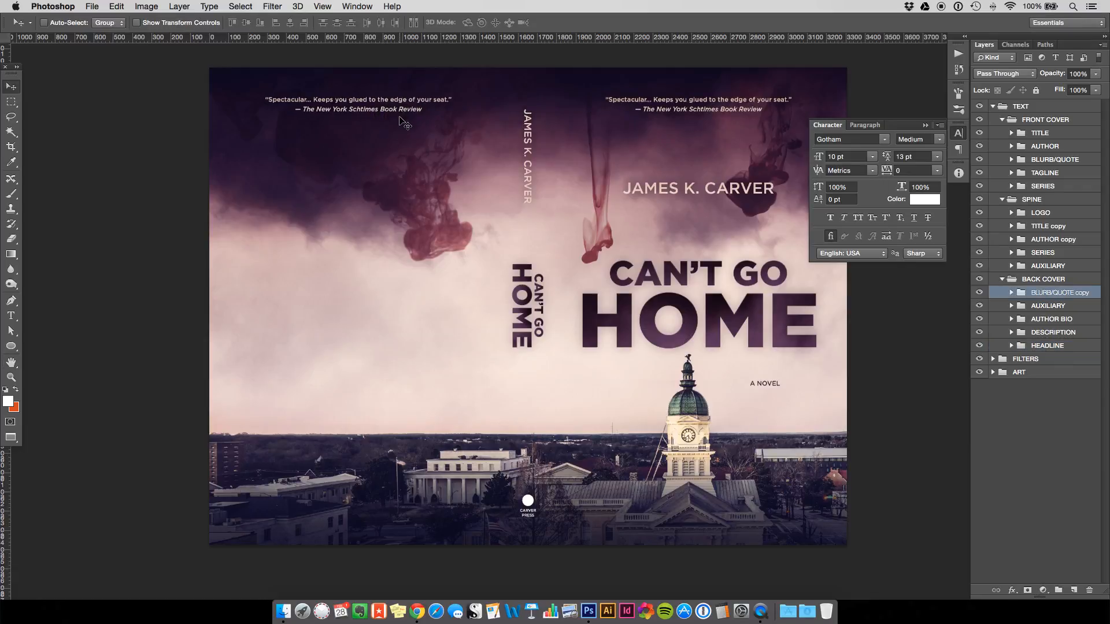
{"action": "key", "text": "super+semicolon"}
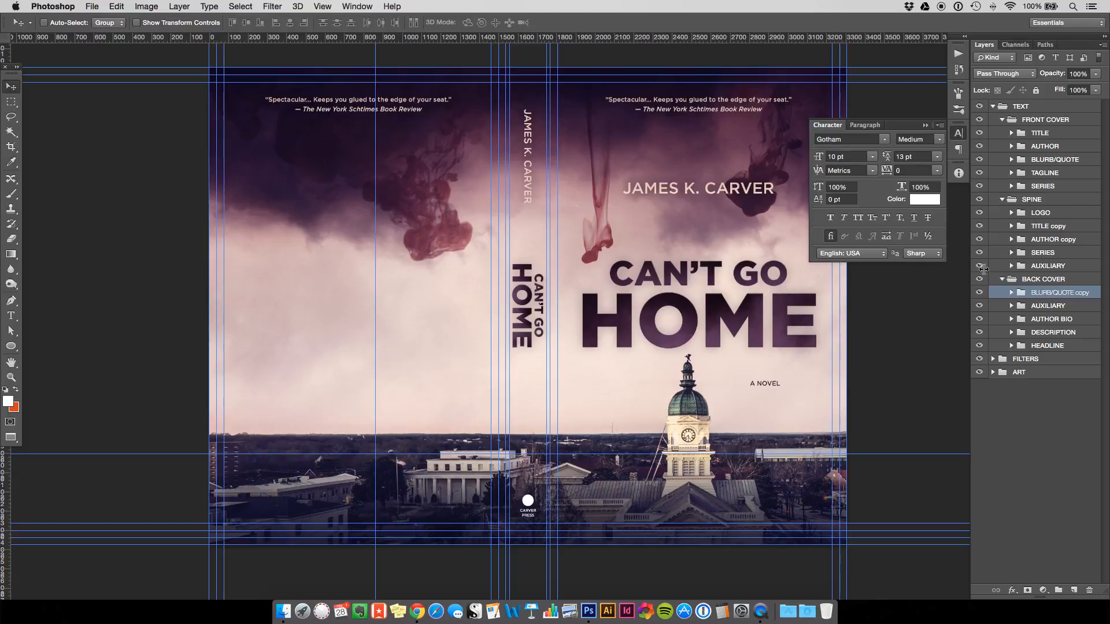
Copy the CAN'T GO title and its Cloud Texture into HEADLINE and slide it onto the back cover.
{"action": "left_click", "coordinate": [1010, 133]}
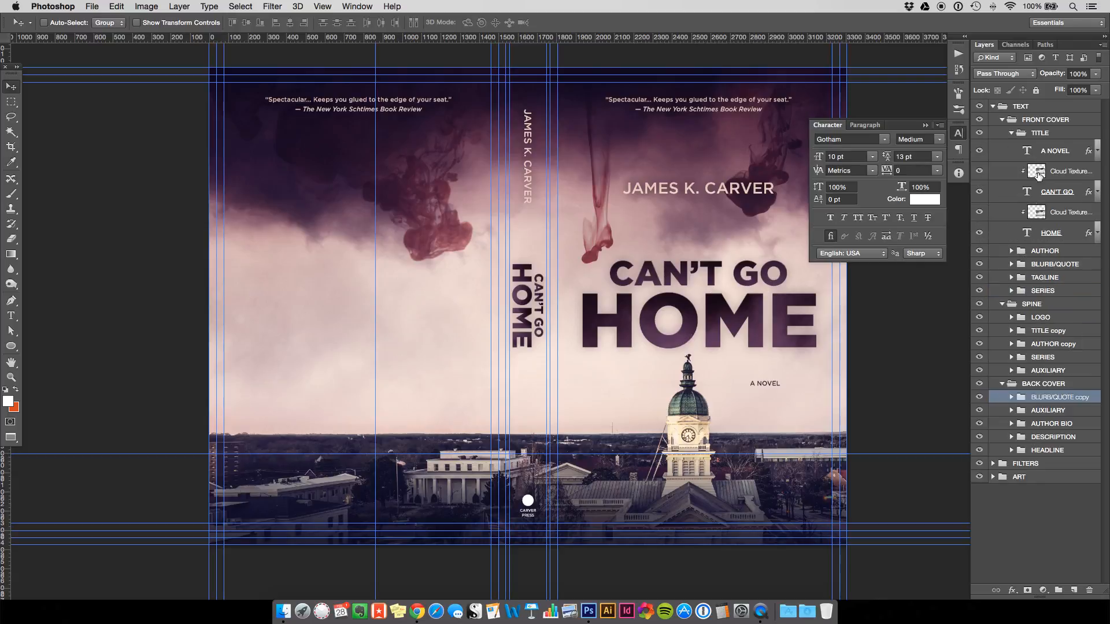
{"action": "left_click", "coordinate": [1008, 194]}
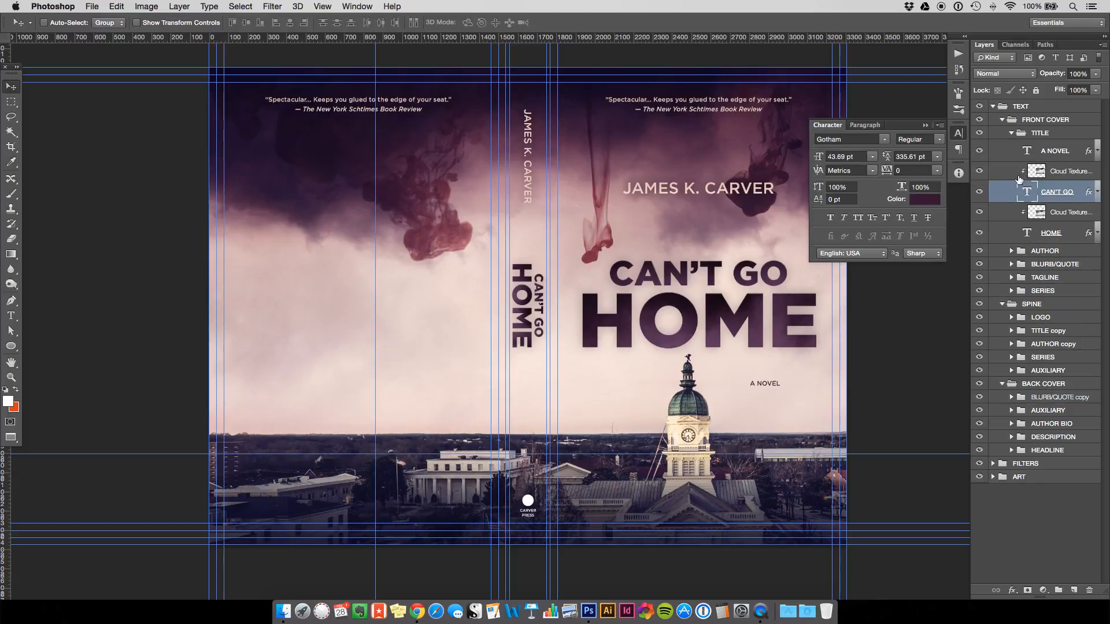
{"action": "left_click", "coordinate": [1064, 172], "text": "shift"}
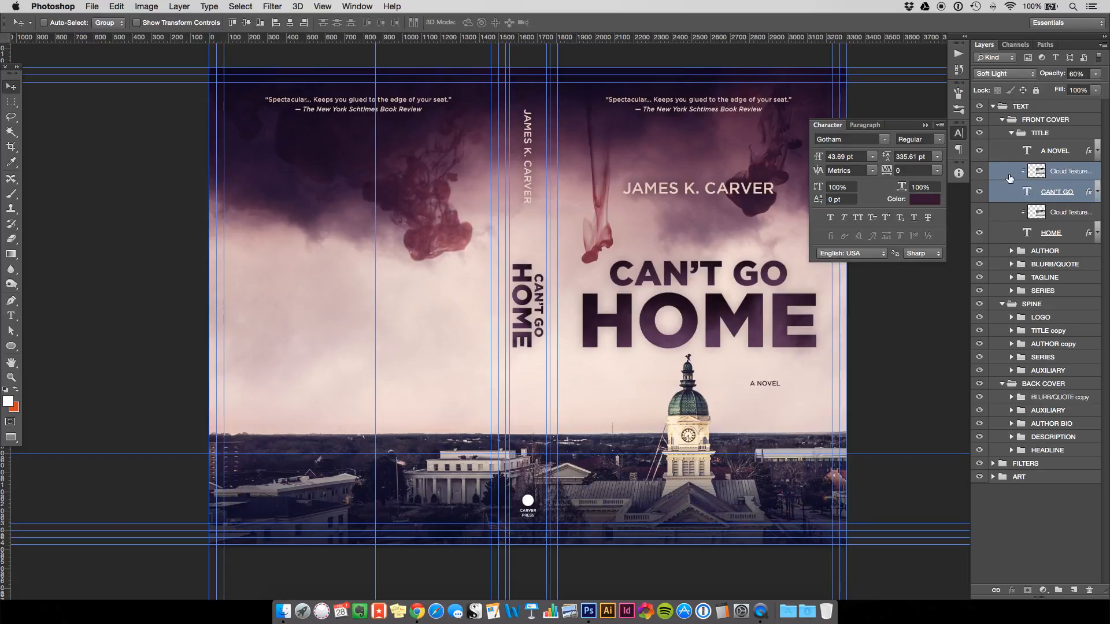
{"action": "left_click_drag", "start_coordinate": [1007, 174], "coordinate": [1027, 457]}
{"action": "left_click", "coordinate": [1036, 450]}
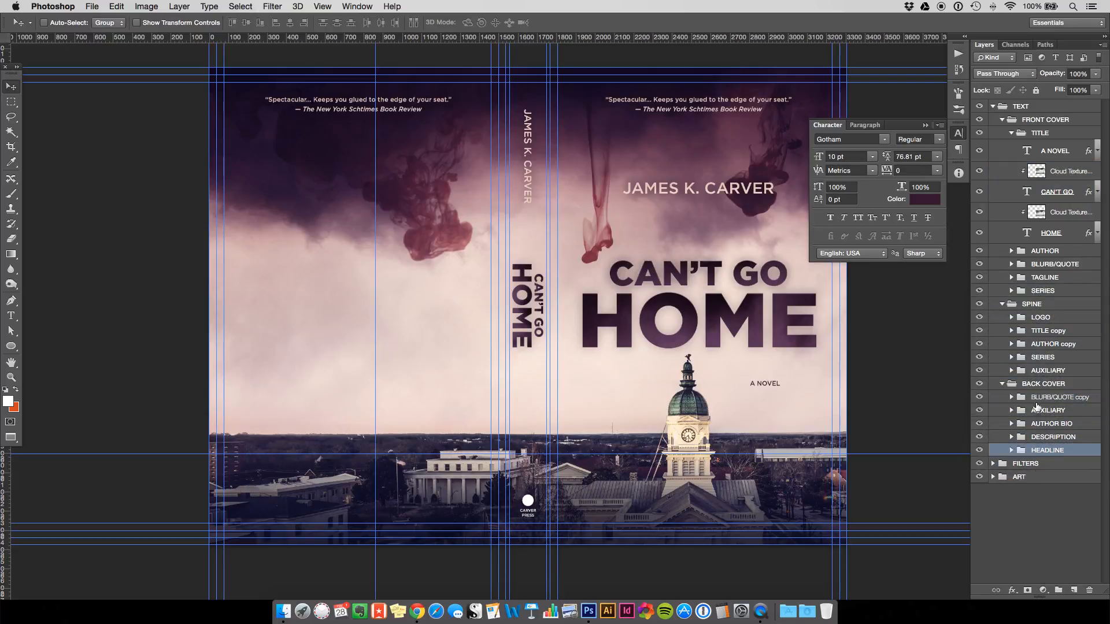
{"action": "left_click", "coordinate": [1012, 451]}
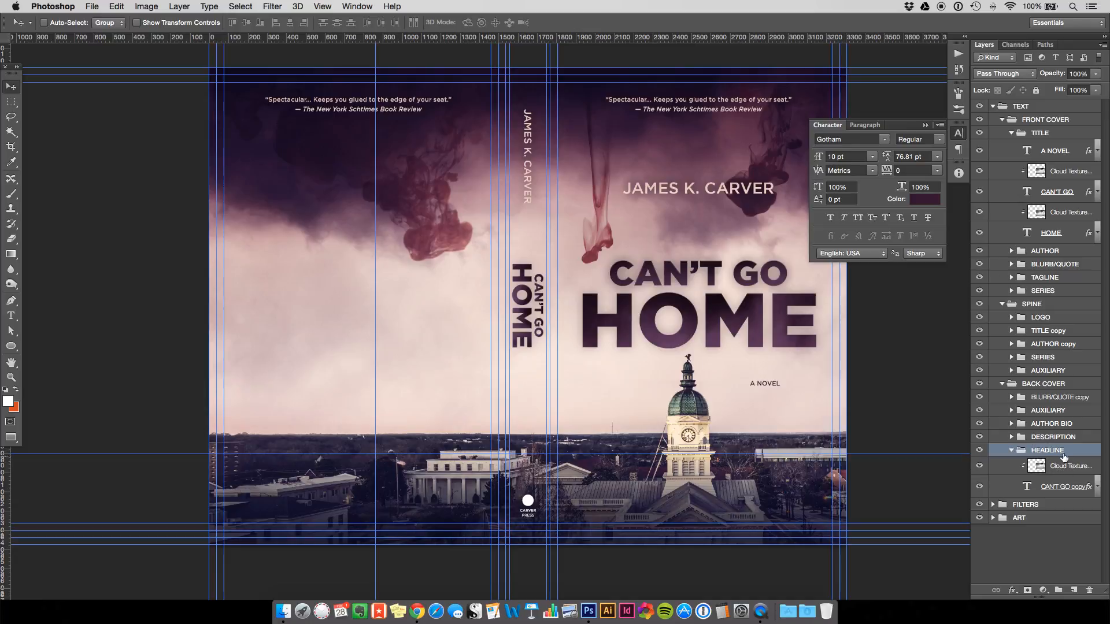
{"action": "left_click_drag", "start_coordinate": [663, 272], "coordinate": [405, 257]}
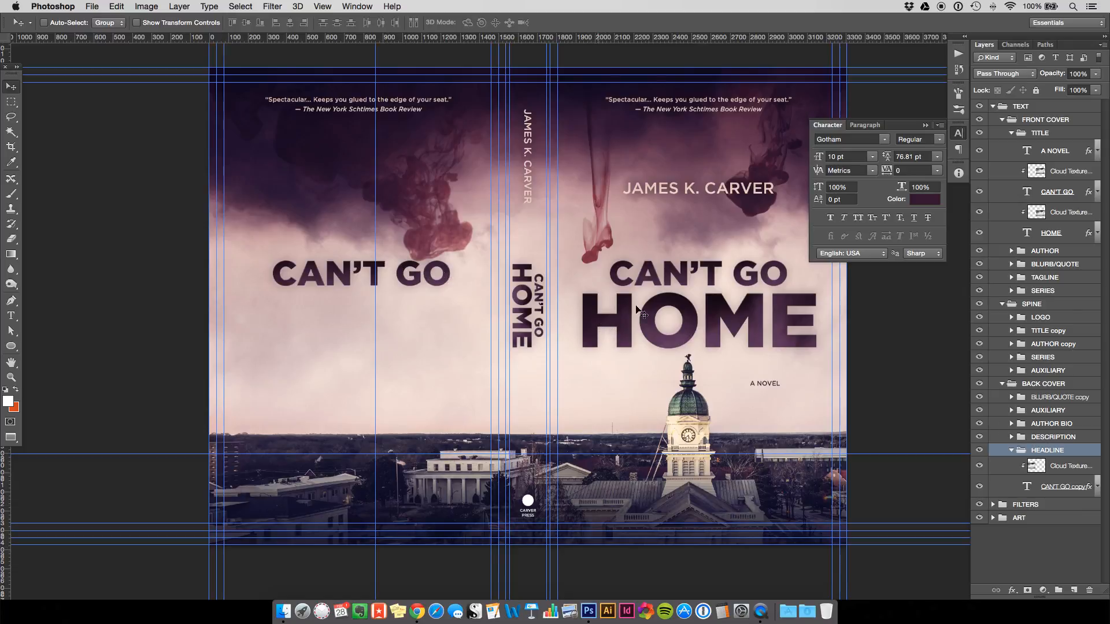
Shrink the back-cover CAN'T GO copy to about half size.
{"action": "left_click", "coordinate": [1016, 488]}
{"action": "left_click", "coordinate": [1025, 475], "text": "shift"}
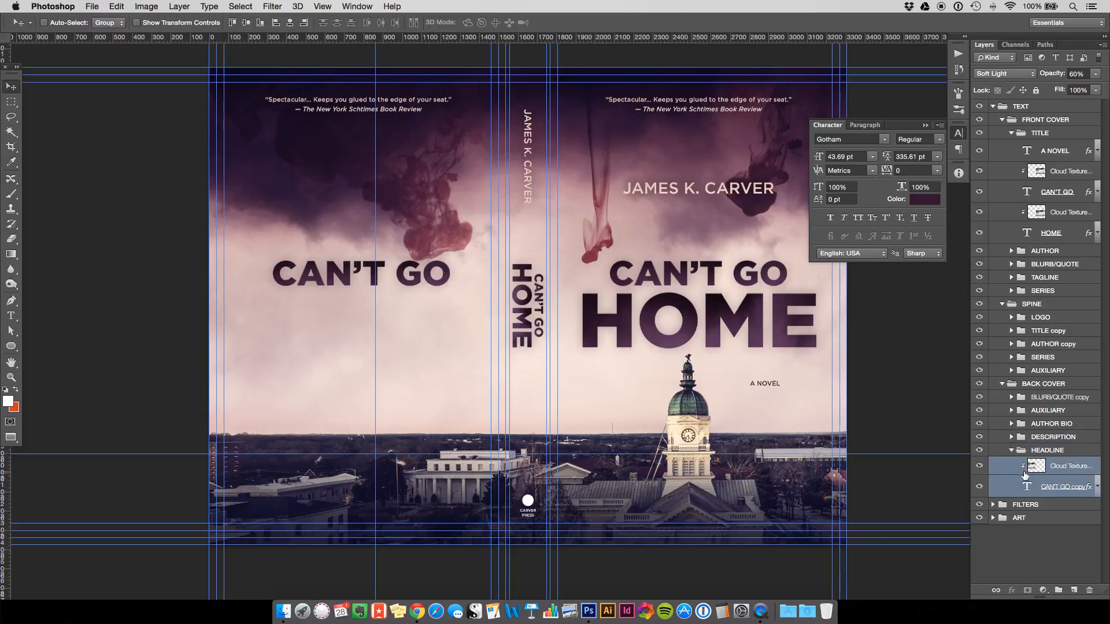
{"action": "left_click", "coordinate": [1006, 488]}
{"action": "key", "text": "super+t"}
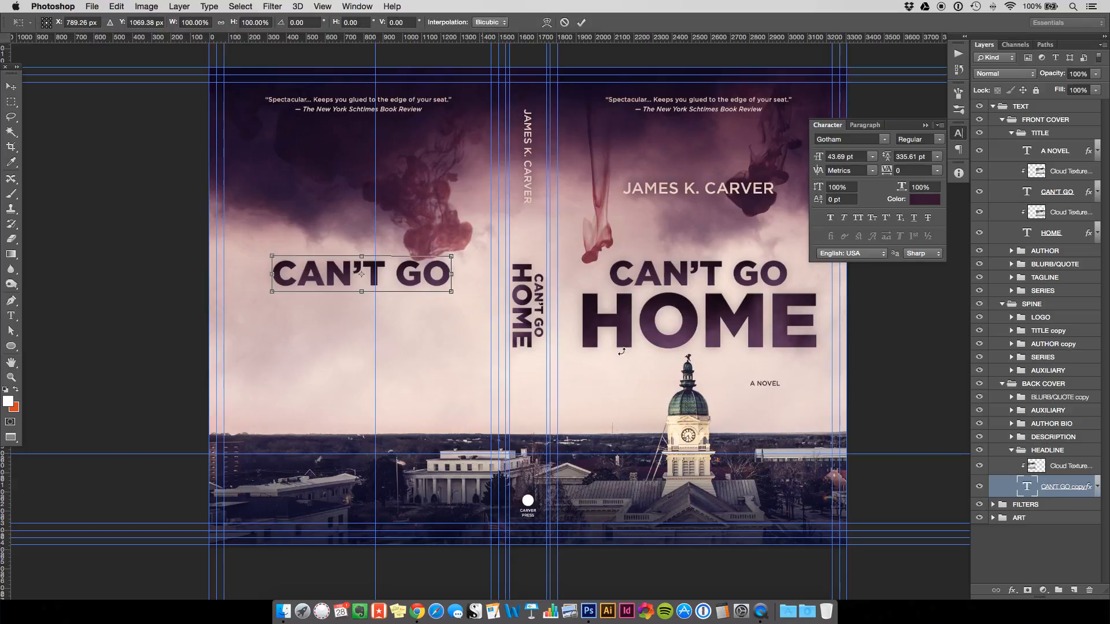
{"action": "left_click_drag", "start_coordinate": [452, 292], "coordinate": [278, 237]}
{"action": "key", "text": "Return"}
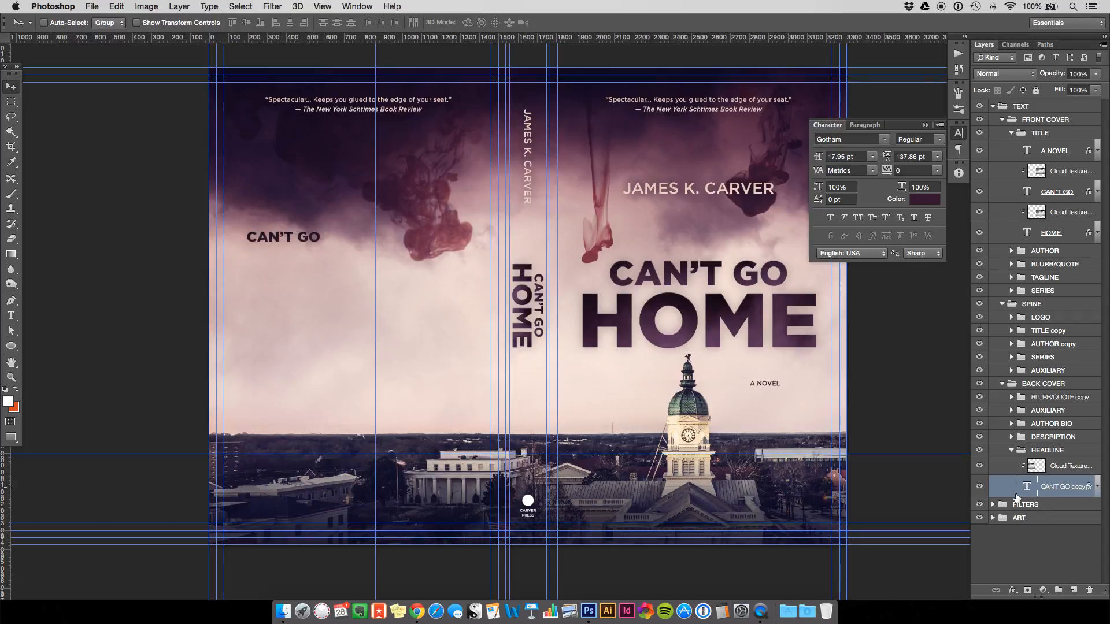
Left-align the back-cover headline and shift it further left.
{"action": "double_click", "coordinate": [1026, 489]}
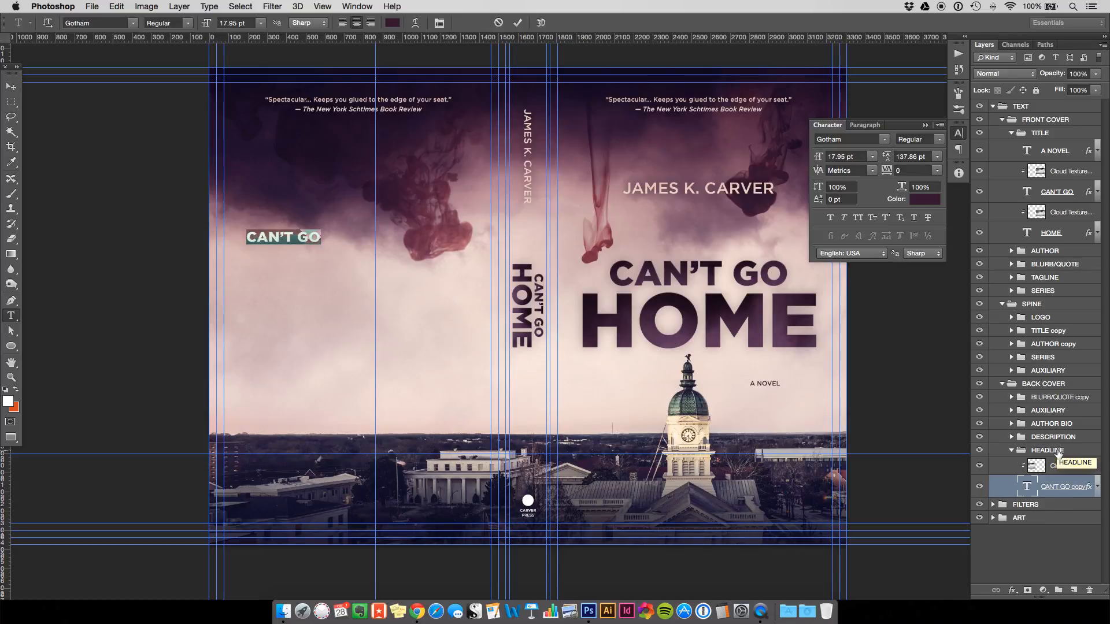
{"action": "left_click", "coordinate": [343, 23]}
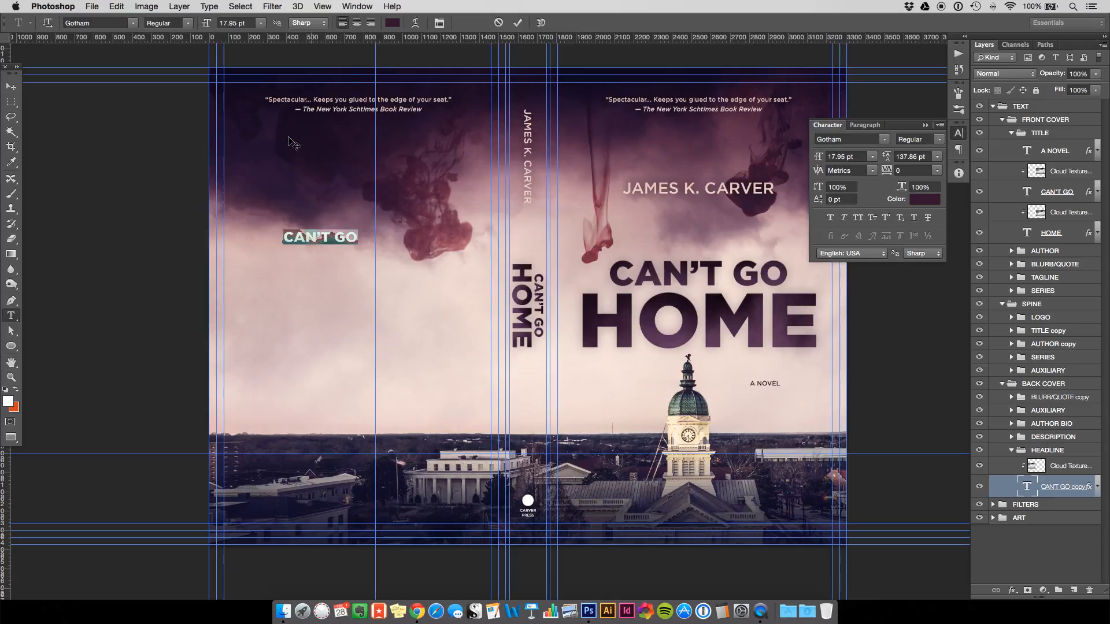
{"action": "left_click", "coordinate": [10, 86]}
{"action": "left_click_drag", "start_coordinate": [313, 248], "coordinate": [275, 246]}
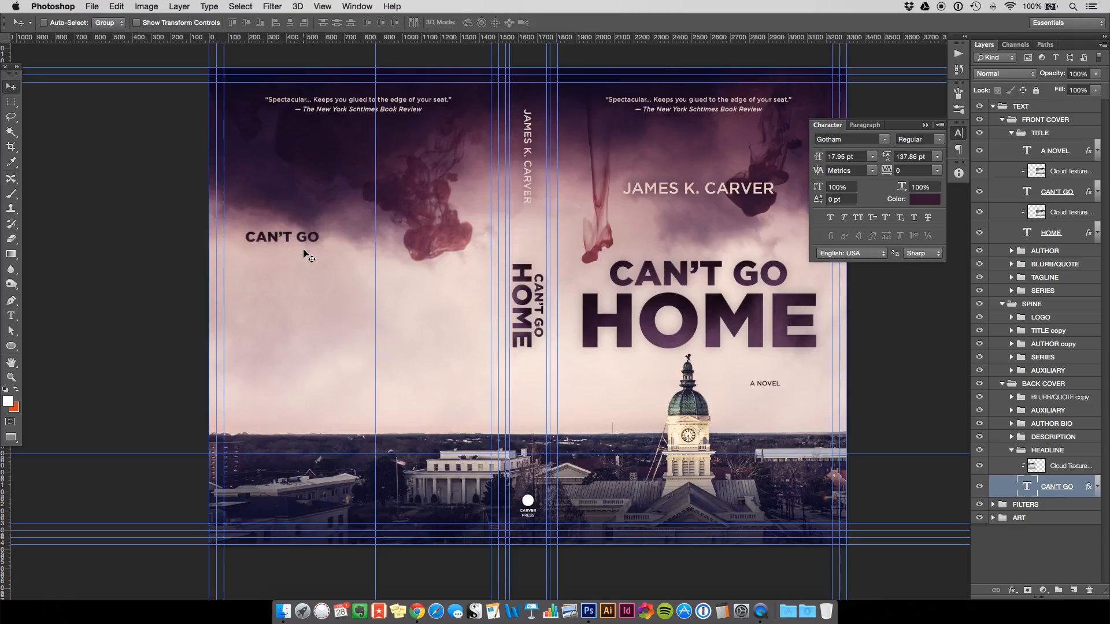
{"action": "key", "text": "shift+Left"}
Replace the headline text with 'You really can't go home.'.
{"action": "key", "text": "t"}
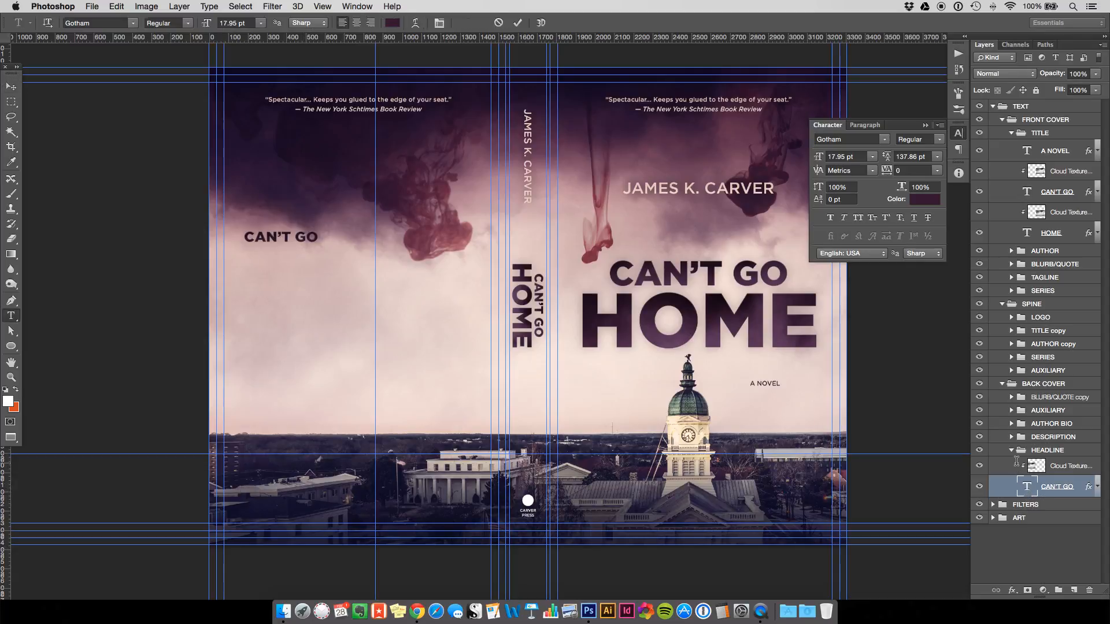
{"action": "key", "text": "Return"}
{"action": "type", "text": "YOU"}
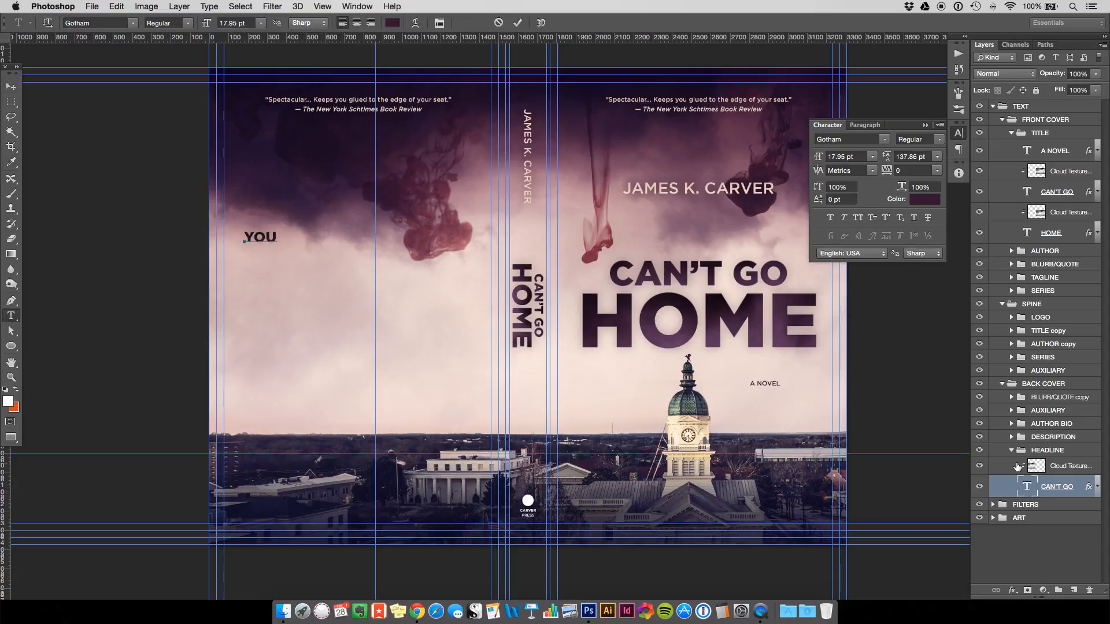
{"action": "key", "text": "BackSpace"}
{"action": "key", "text": "BackSpace"}
{"action": "type", "text": "ou "}
{"action": "type", "text": "ays "}
{"action": "type", "text": "t go home."}
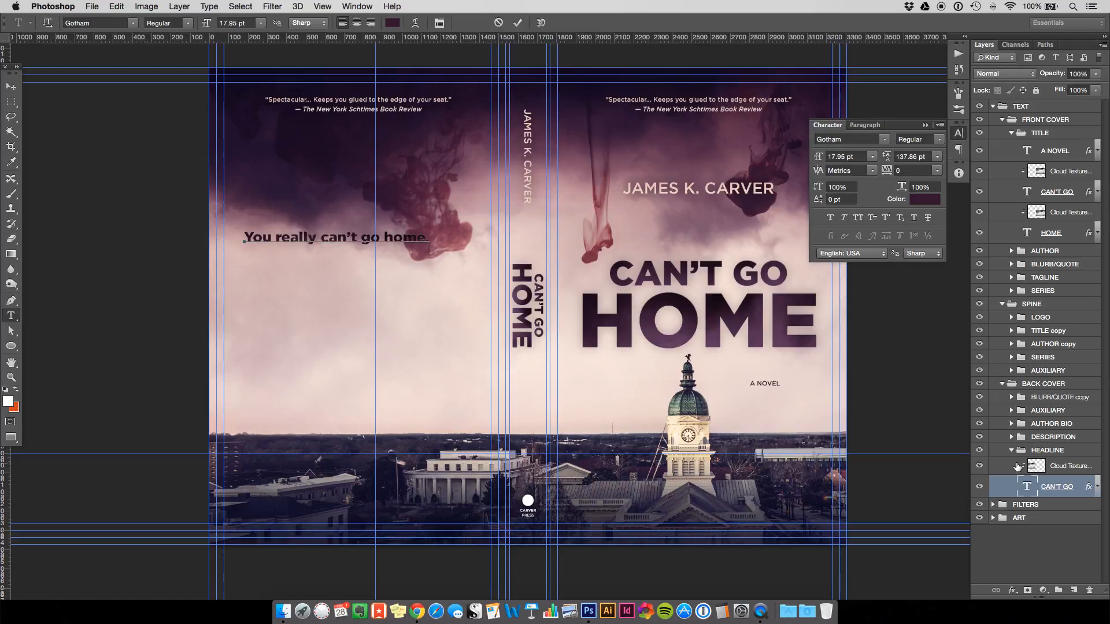
{"action": "key", "text": "ctrl+Return"}
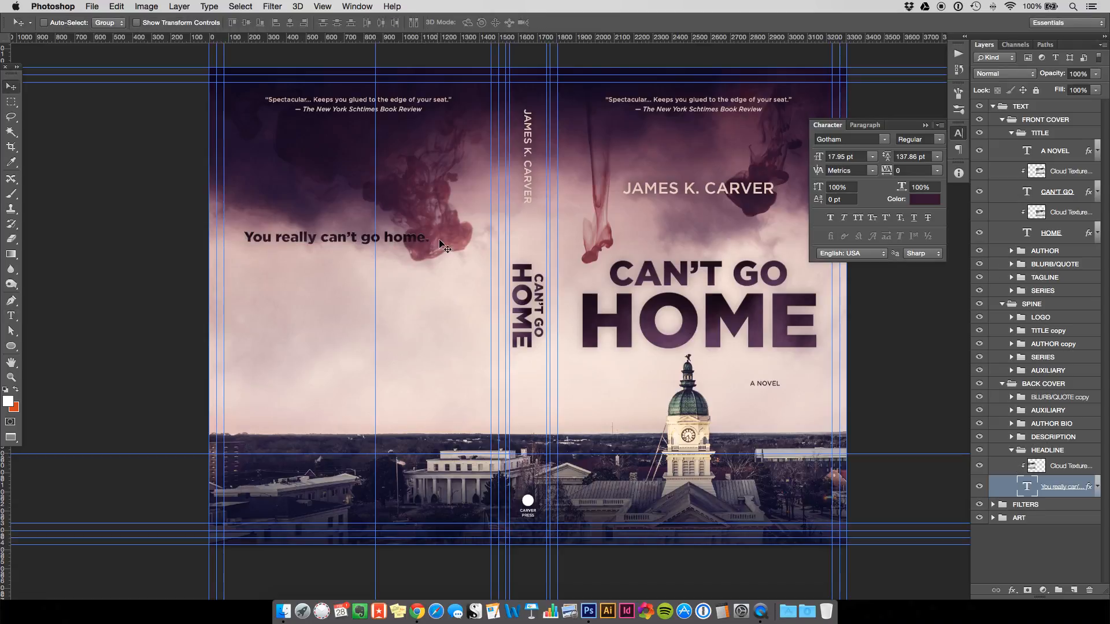
Shrink the headline slightly and set its font size to exactly 14 pt.
{"action": "key", "text": "ctrl+t"}
{"action": "left_click_drag", "start_coordinate": [431, 227], "coordinate": [395, 236]}
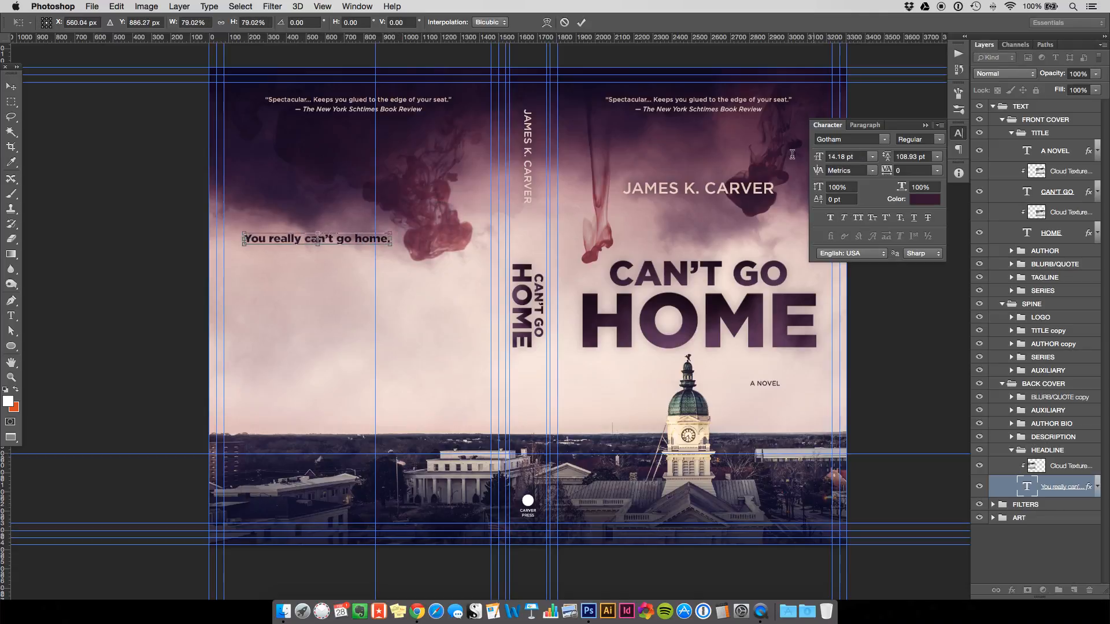
{"action": "key", "text": "Return"}
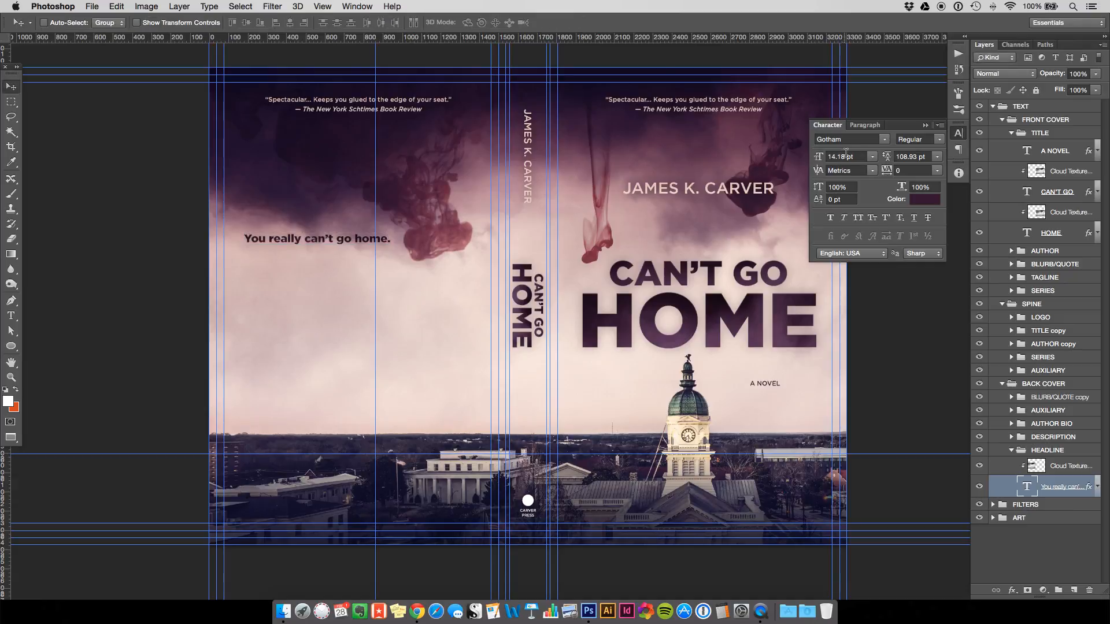
{"action": "double_click", "coordinate": [846, 155]}
{"action": "type", "text": "14"}
{"action": "key", "text": "Return"}
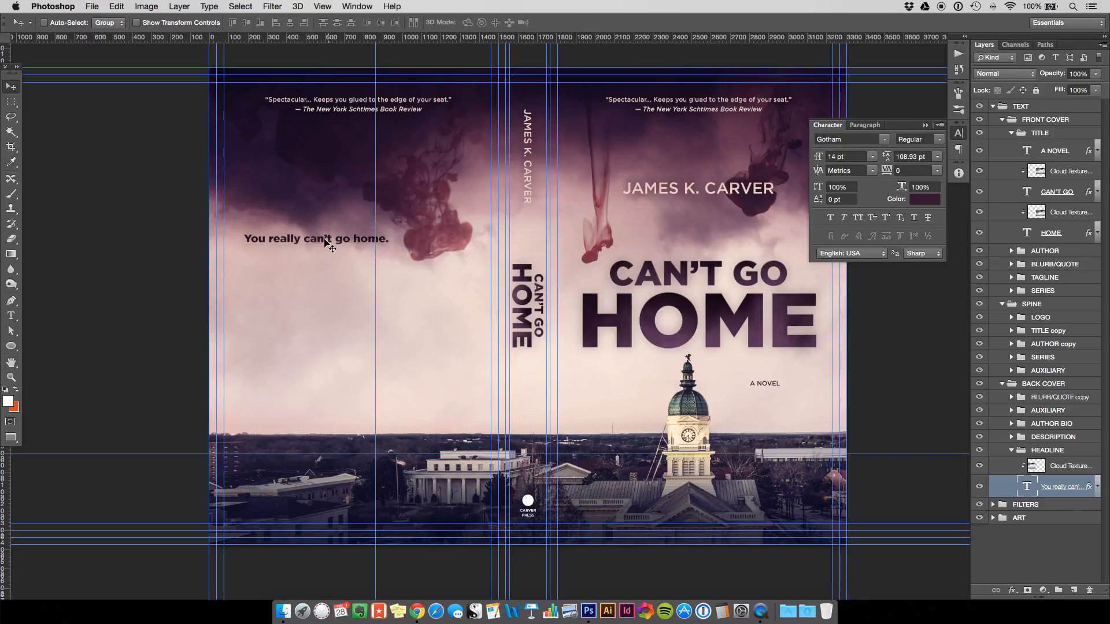
Lower the headline's Bevel & Emboss highlight opacity to 40% and turn off its Gradient Overlay.
{"action": "double_click", "coordinate": [1006, 490]}
{"action": "left_click_drag", "start_coordinate": [245, 241], "coordinate": [647, 238]}
{"action": "left_click", "coordinate": [566, 287]}
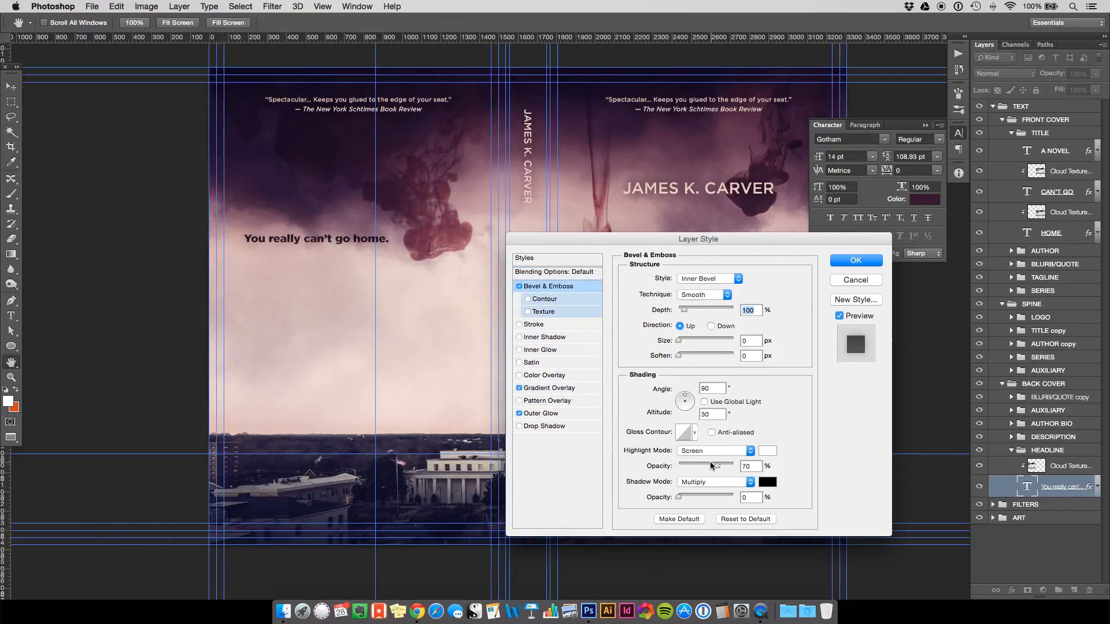
{"action": "left_click", "coordinate": [753, 465]}
{"action": "type", "text": "40"}
{"action": "left_click", "coordinate": [519, 388]}
{"action": "left_click", "coordinate": [519, 389]}
{"action": "left_click", "coordinate": [856, 262]}
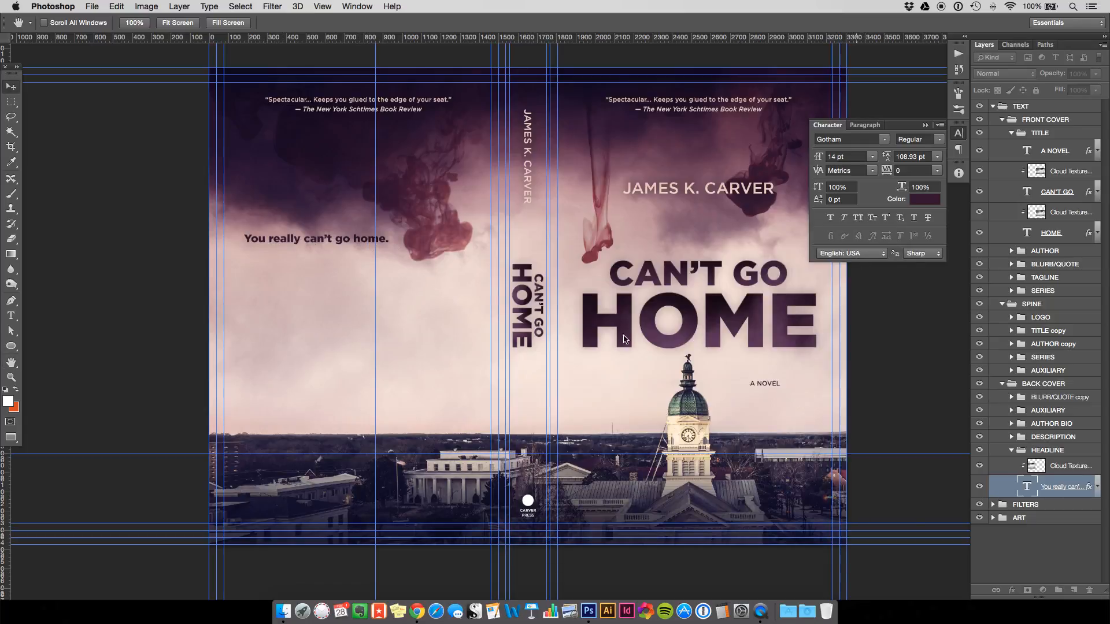
{"action": "key", "text": "v"}
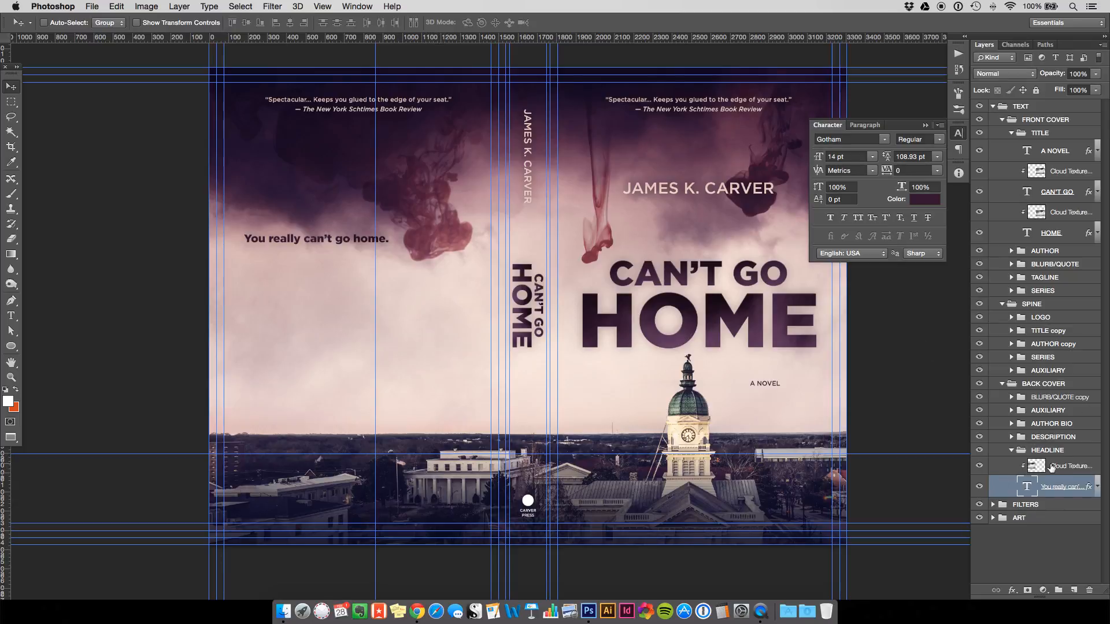
Move the headline's cloud texture up and scale it to about 58%.
{"action": "left_click", "coordinate": [1051, 466]}
{"action": "key", "text": "ctrl+t"}
{"action": "left_click_drag", "start_coordinate": [438, 335], "coordinate": [430, 271]}
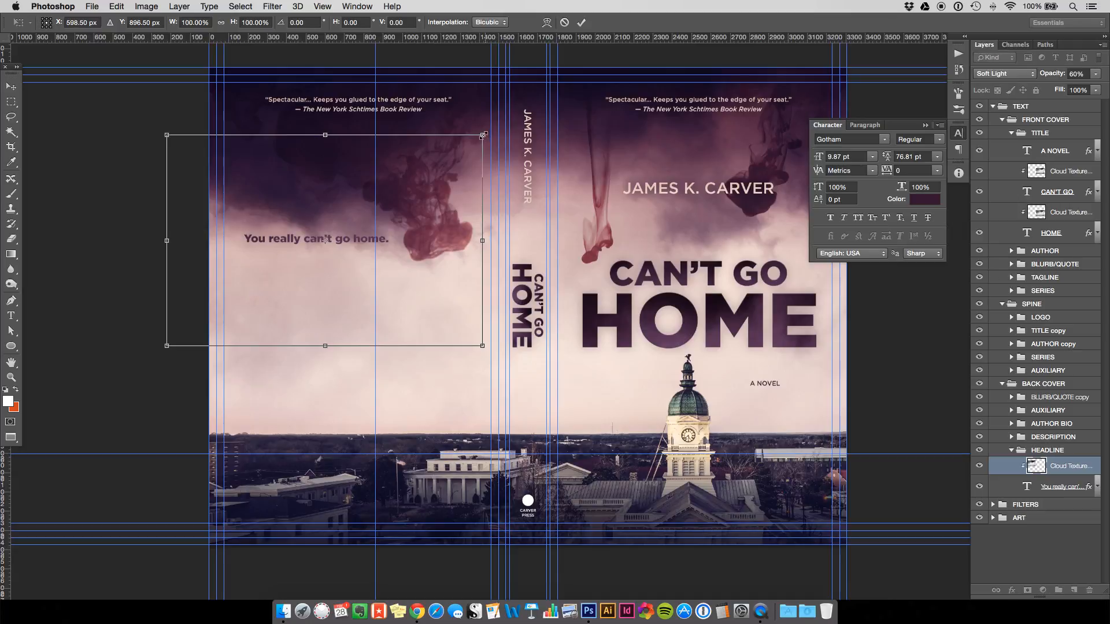
{"action": "left_click_drag", "start_coordinate": [435, 164], "coordinate": [427, 186]}
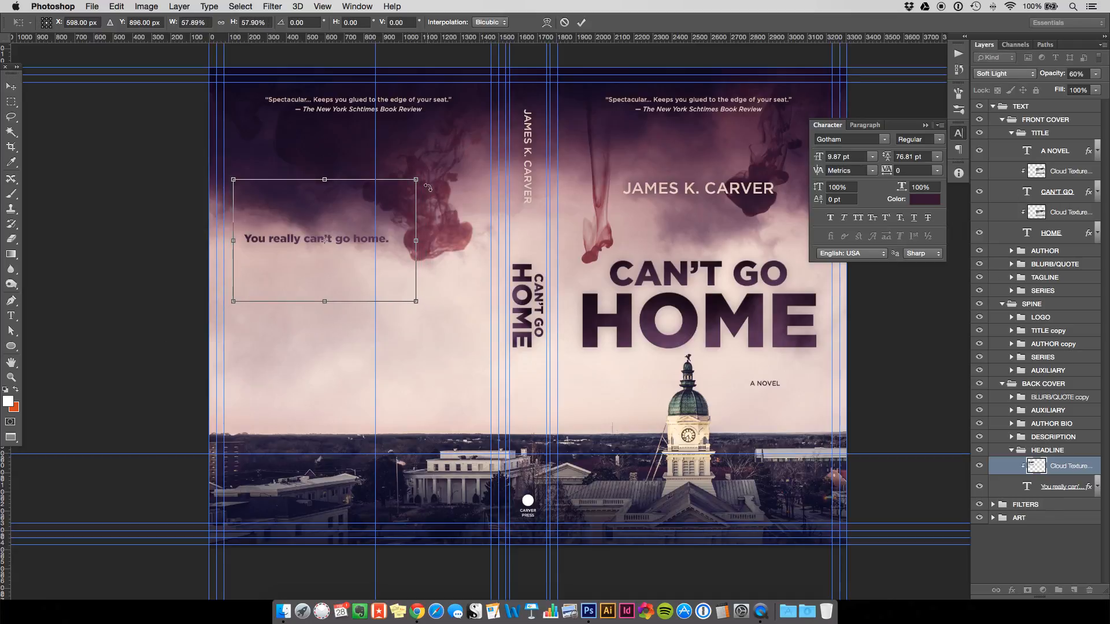
{"action": "key", "text": "Return"}
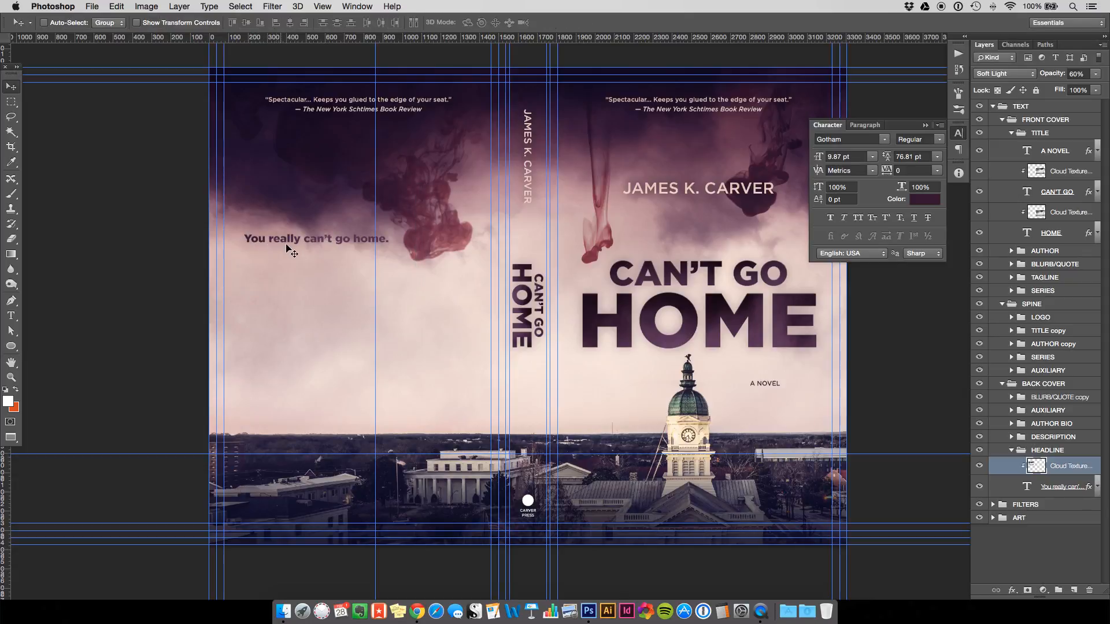
Zoom in on the headline and delete its Cloud Texture layer.
{"action": "key", "text": "super+plus"}
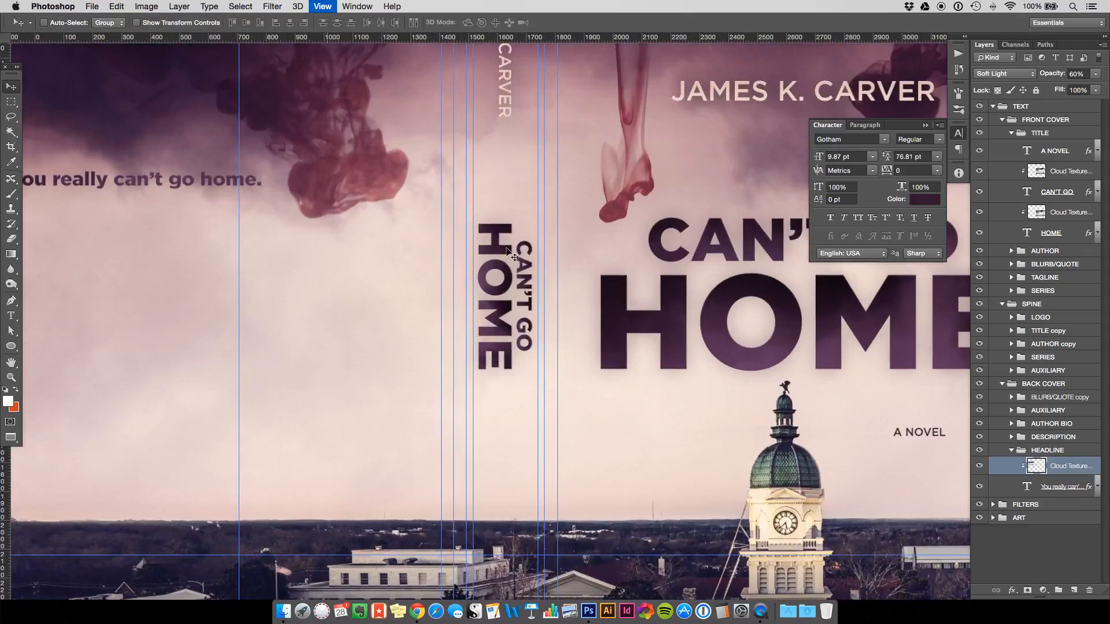
{"action": "key", "text": "super+plus"}
{"action": "key", "text": "h"}
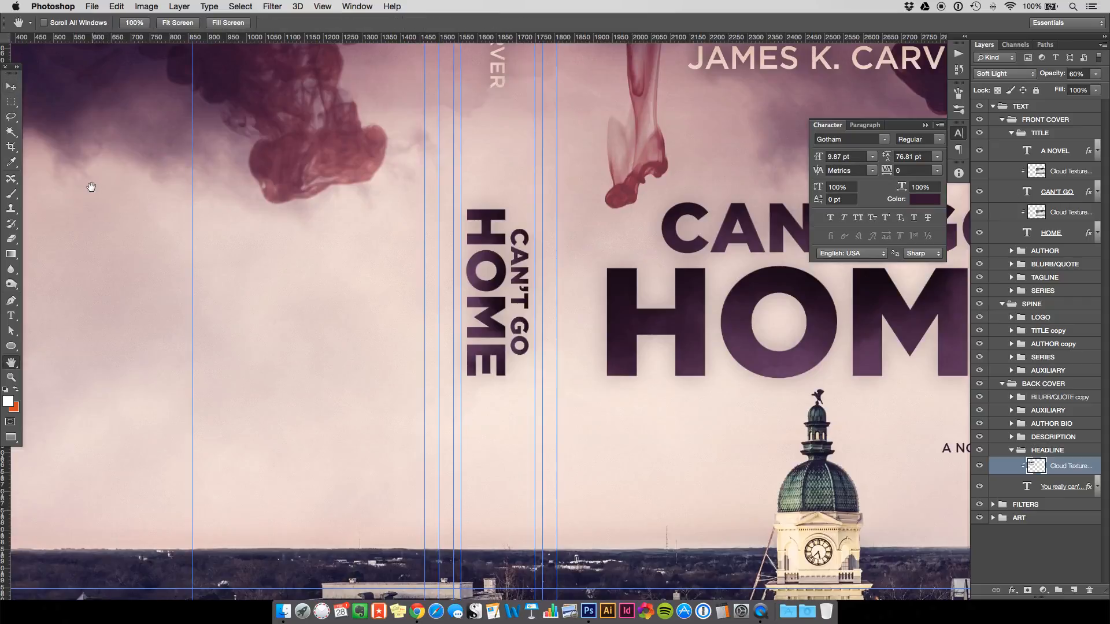
{"action": "scroll", "coordinate": [462, 324], "scroll_direction": "left", "scroll_amount": 10}
{"action": "scroll", "coordinate": [463, 324], "scroll_direction": "up", "scroll_amount": 5}
{"action": "scroll", "coordinate": [538, 364], "scroll_direction": "right", "scroll_amount": 1}
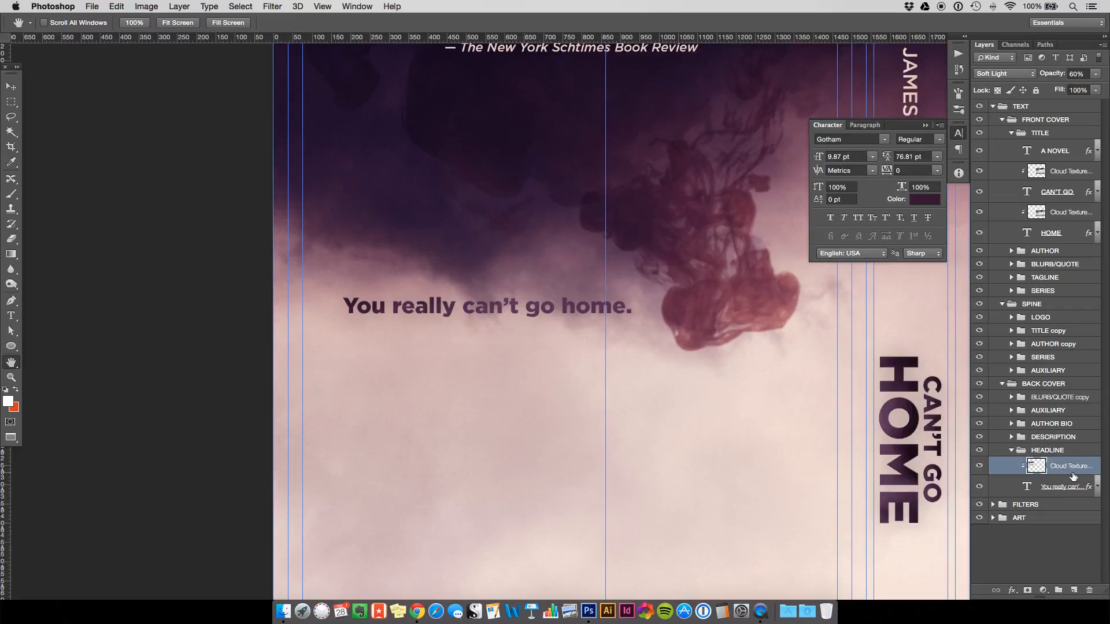
{"action": "key", "text": "Delete"}
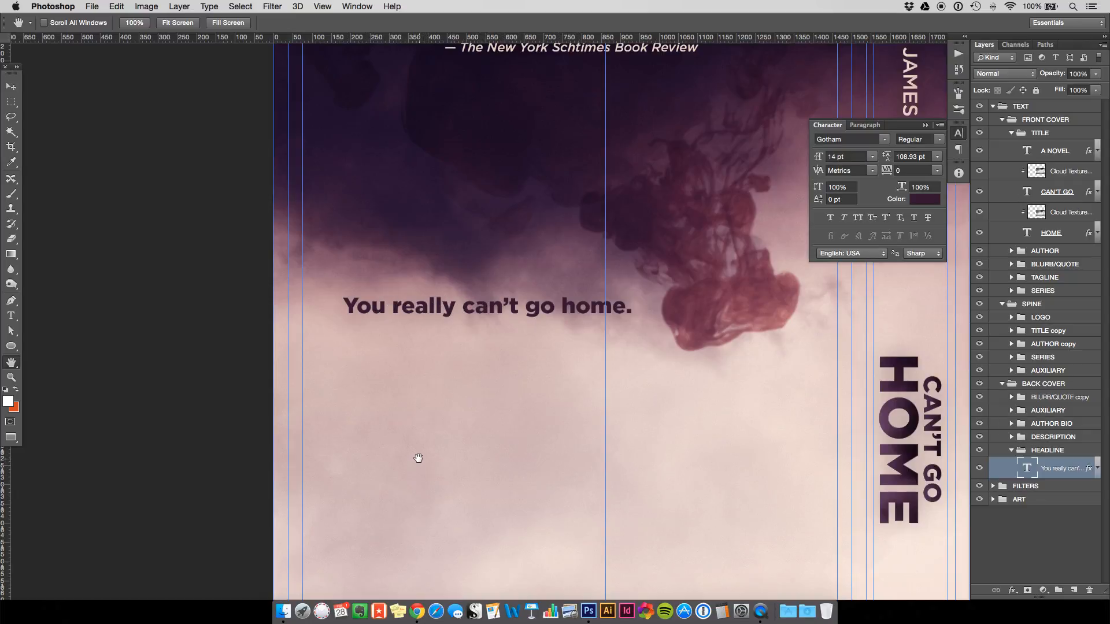
Bring the back-cover headline and quote into view, then expand the DESCRIPTION group.
{"action": "key", "text": "super+minus"}
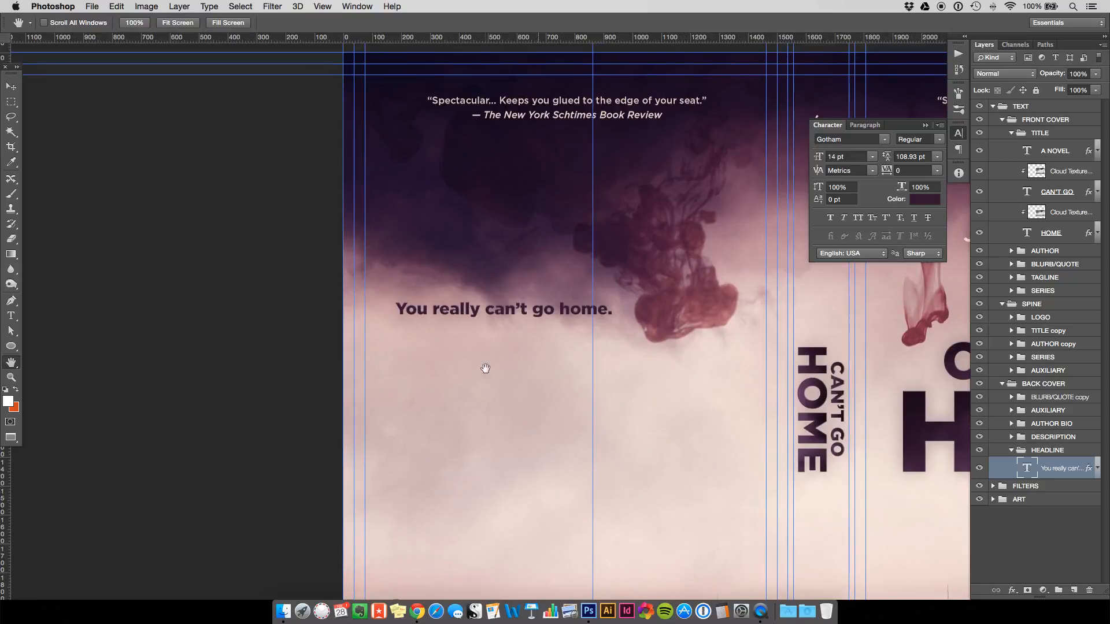
{"action": "left_click_drag", "start_coordinate": [497, 367], "coordinate": [335, 317]}
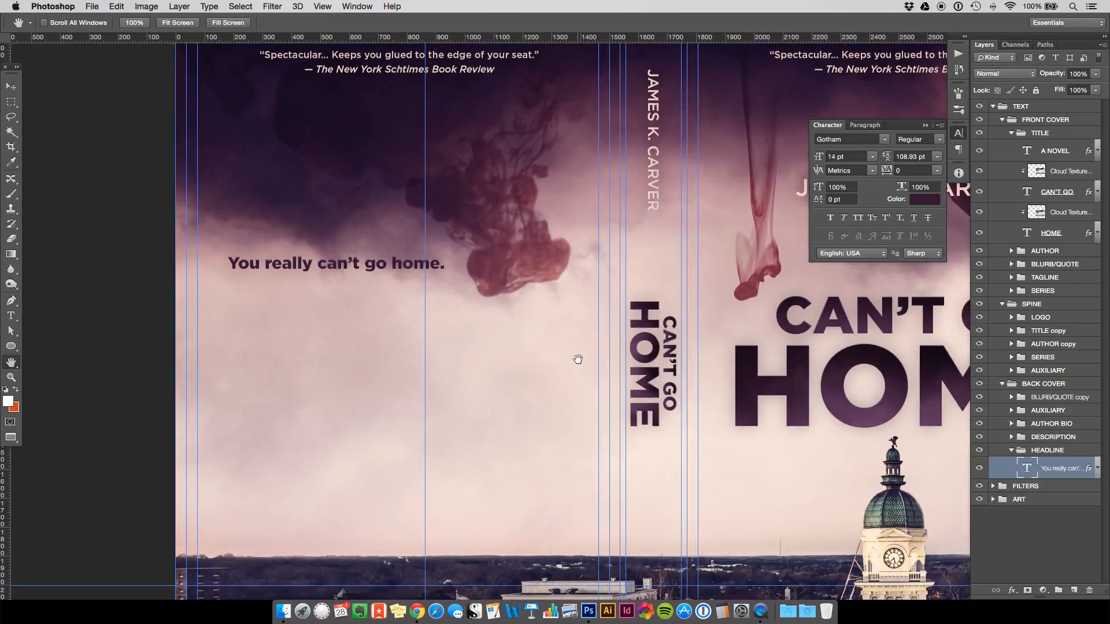
{"action": "left_click_drag", "start_coordinate": [471, 366], "coordinate": [458, 297]}
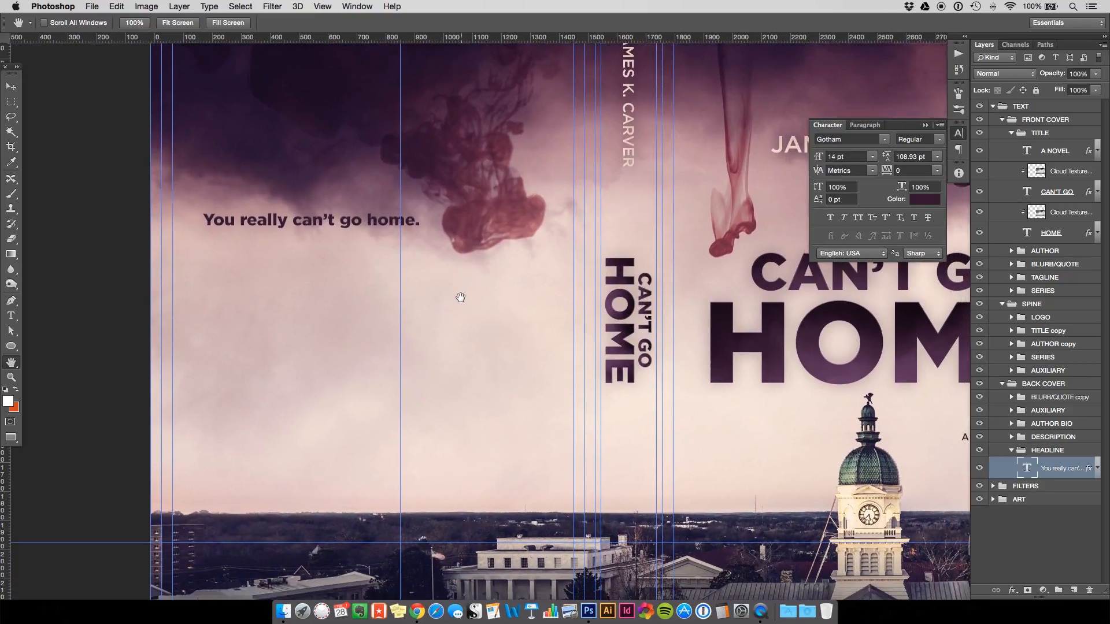
{"action": "left_click", "coordinate": [11, 86]}
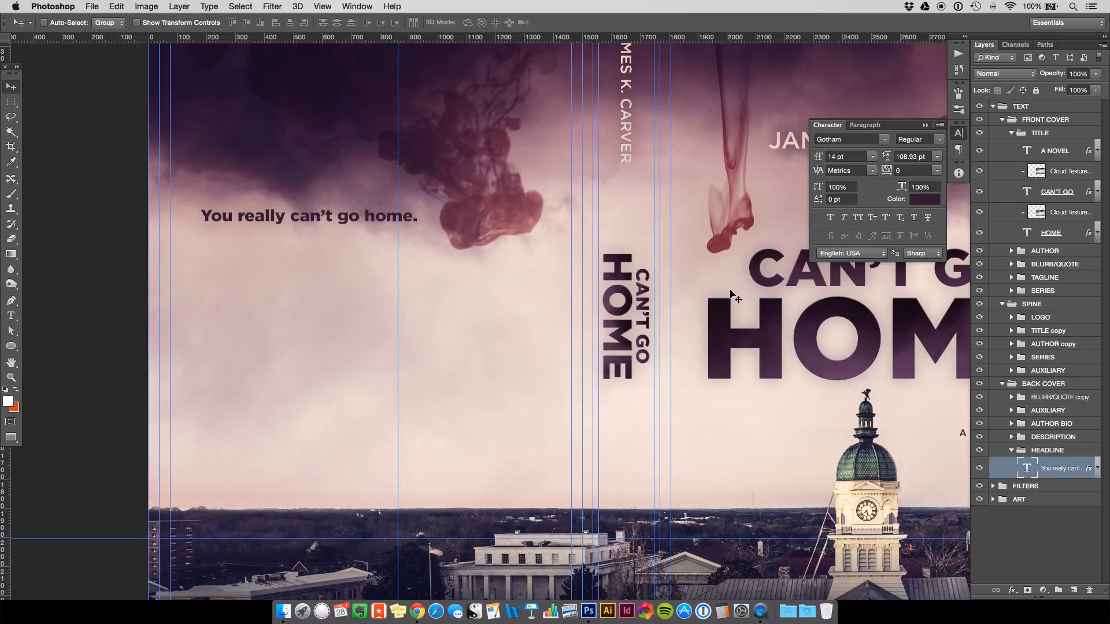
{"action": "key", "text": "h"}
{"action": "left_click_drag", "start_coordinate": [728, 240], "coordinate": [654, 343]}
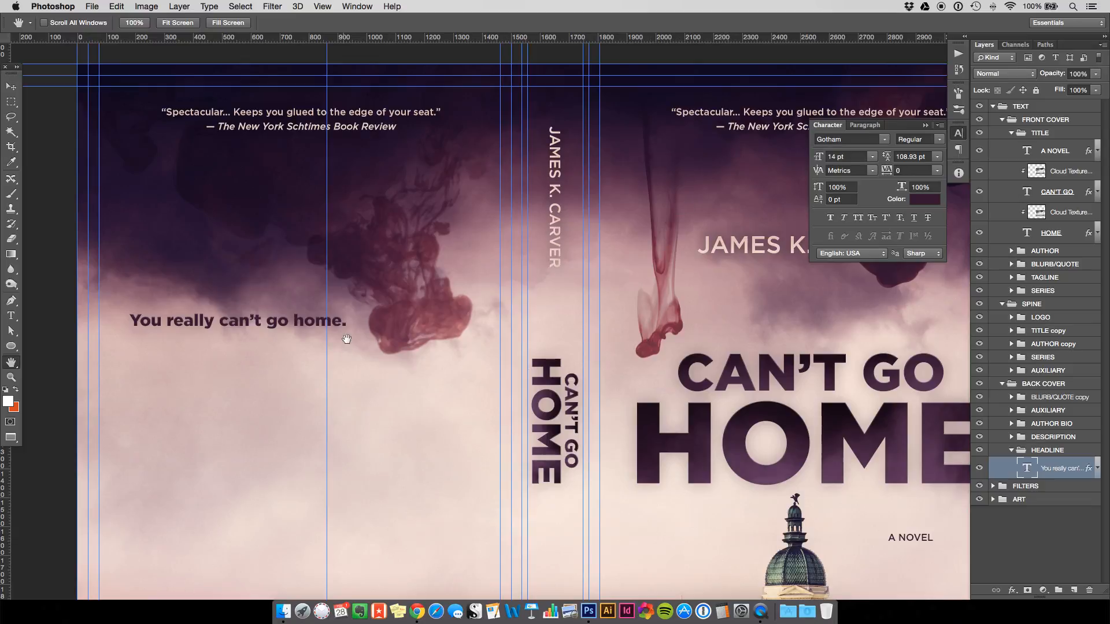
{"action": "left_click_drag", "start_coordinate": [377, 351], "coordinate": [403, 283]}
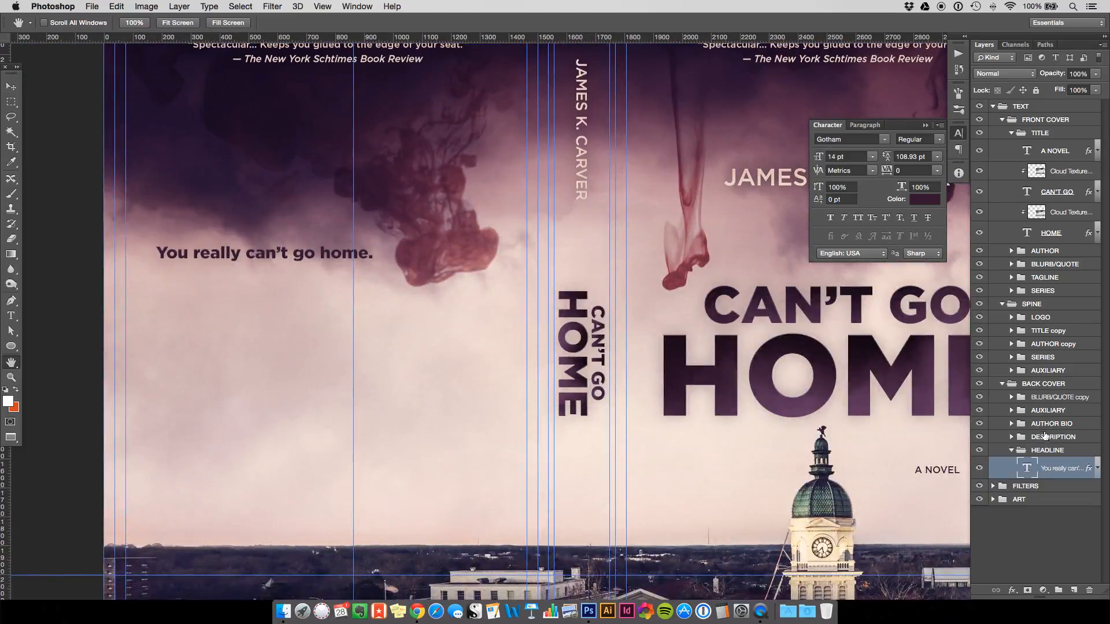
{"action": "left_click", "coordinate": [1035, 438]}
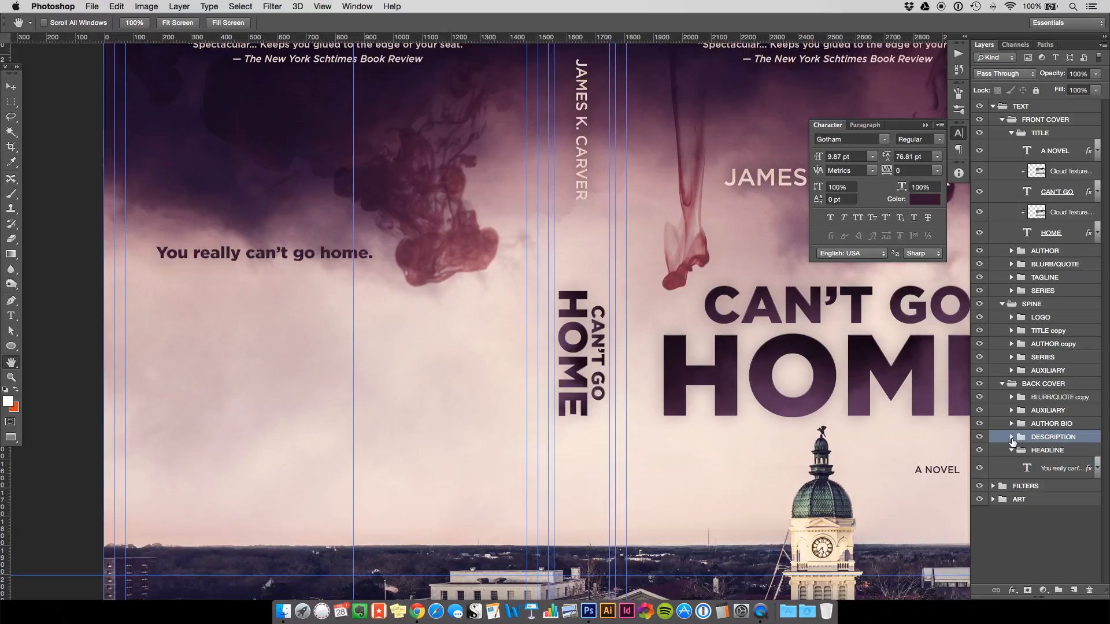
{"action": "left_click", "coordinate": [1011, 437]}
Draw a paragraph text box below the back-cover headline and type 'ddd'.
{"action": "left_click", "coordinate": [11, 316]}
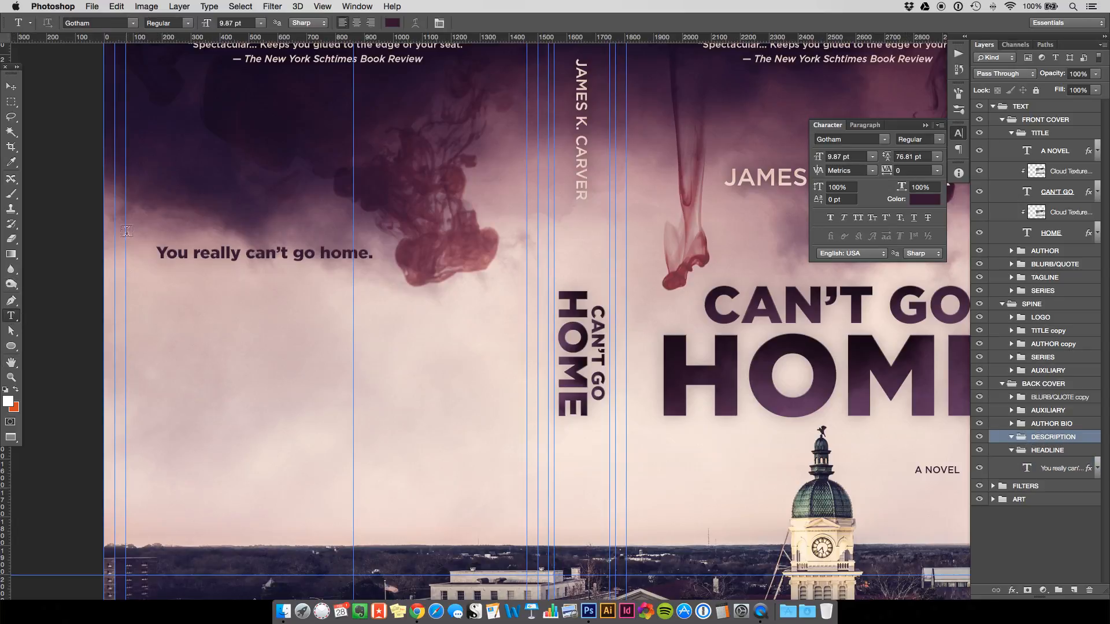
{"action": "left_click_drag", "start_coordinate": [162, 276], "coordinate": [466, 453]}
{"action": "type", "text": "ddd"}
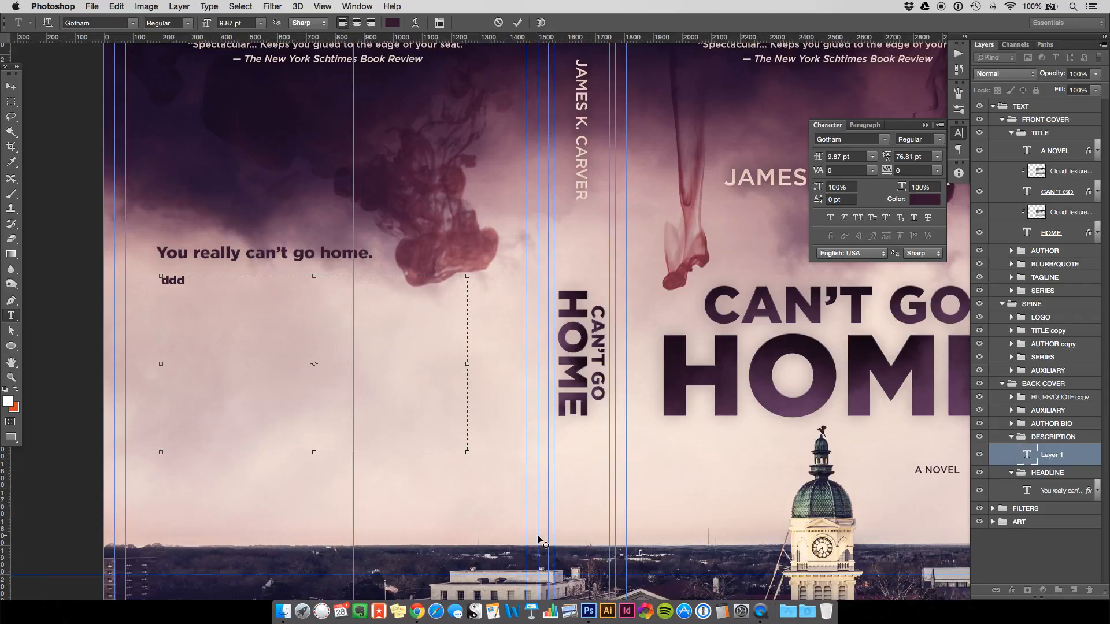
Style the 'ddd' placeholder as Gotham Medium 7 pt, commit it, and hide the panels.
{"action": "key", "text": "super+a"}
{"action": "left_click", "coordinate": [938, 139]}
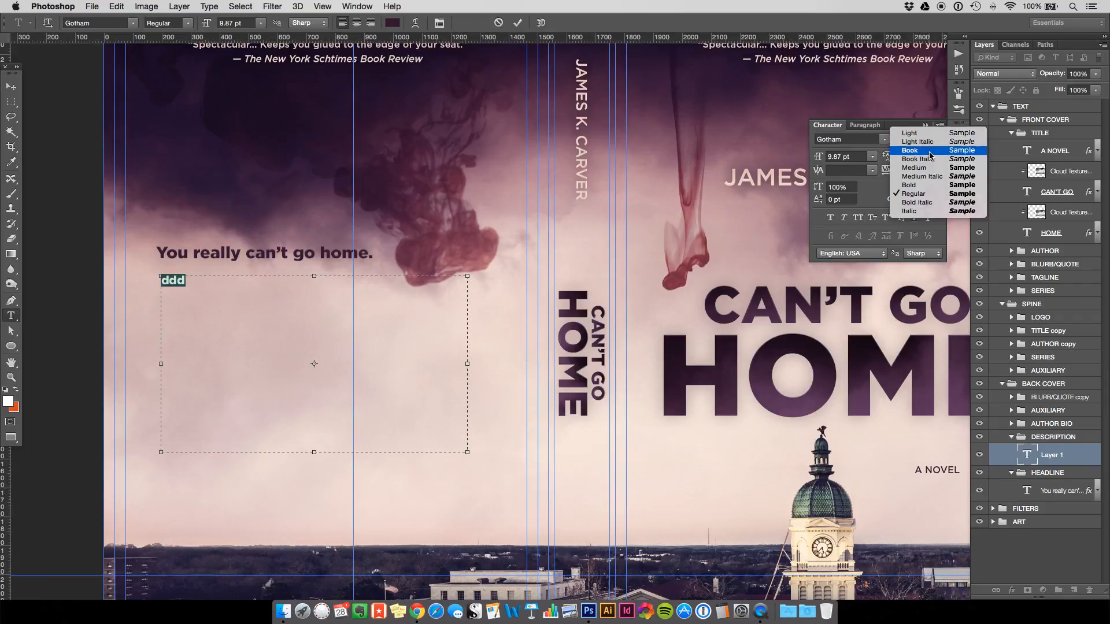
{"action": "left_click", "coordinate": [927, 151]}
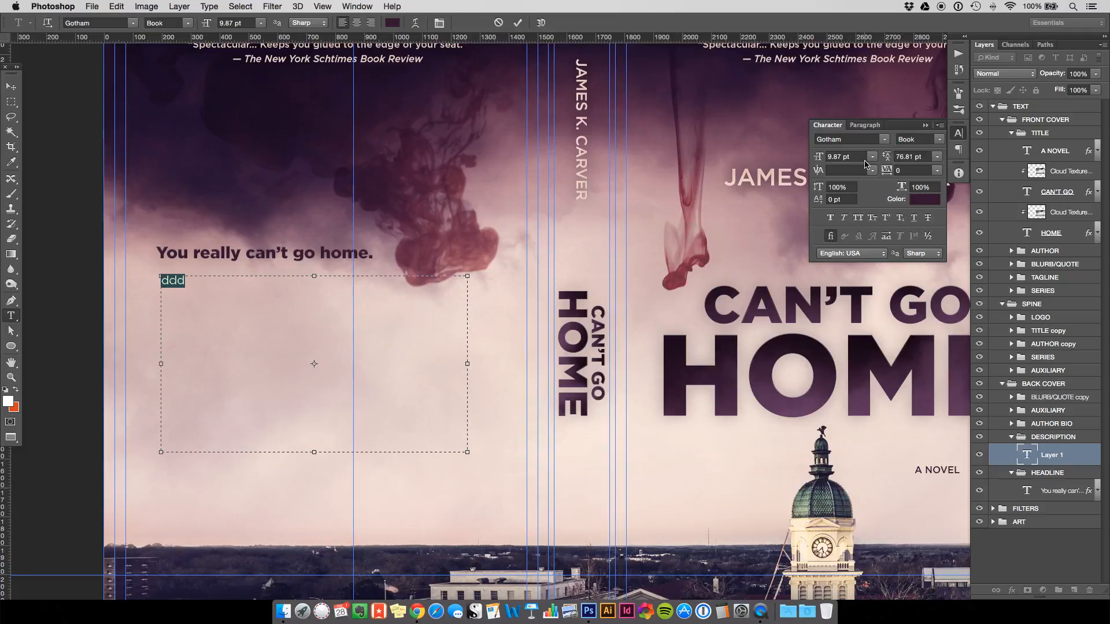
{"action": "left_click", "coordinate": [850, 157]}
{"action": "type", "text": "7"}
{"action": "left_click", "coordinate": [193, 280]}
{"action": "left_click_drag", "start_coordinate": [188, 281], "coordinate": [143, 280]}
{"action": "left_click", "coordinate": [937, 140]}
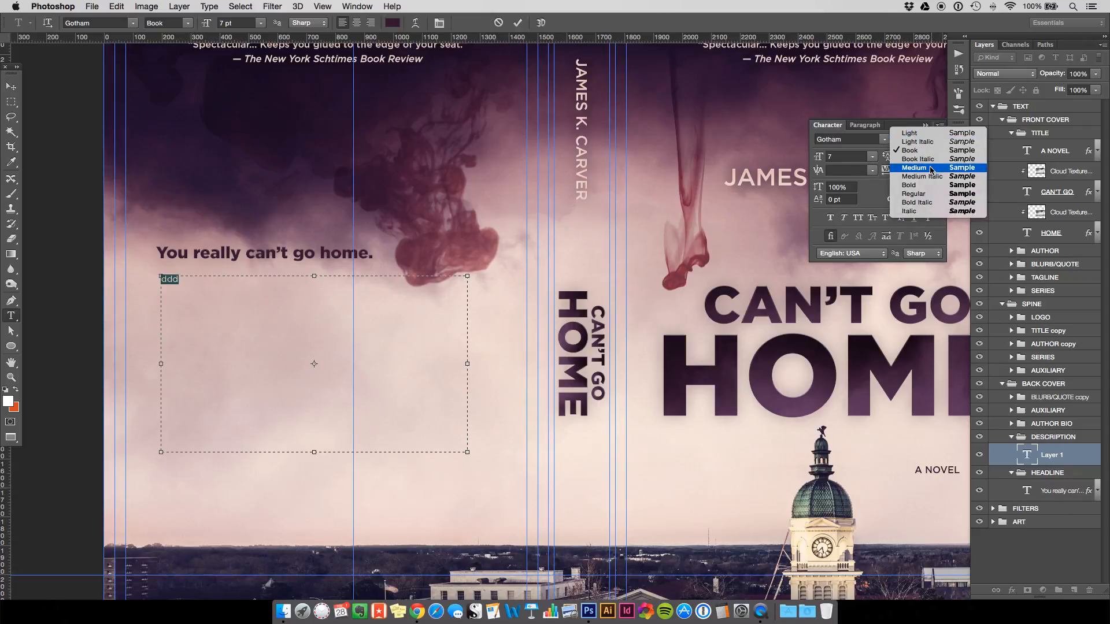
{"action": "left_click", "coordinate": [934, 167]}
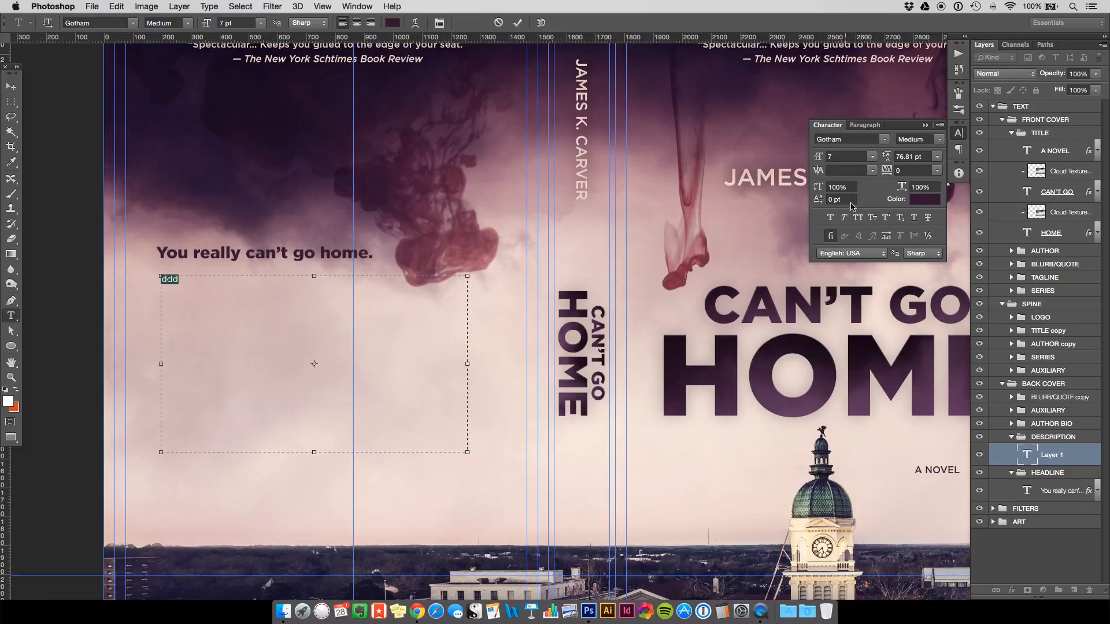
{"action": "left_click", "coordinate": [10, 87]}
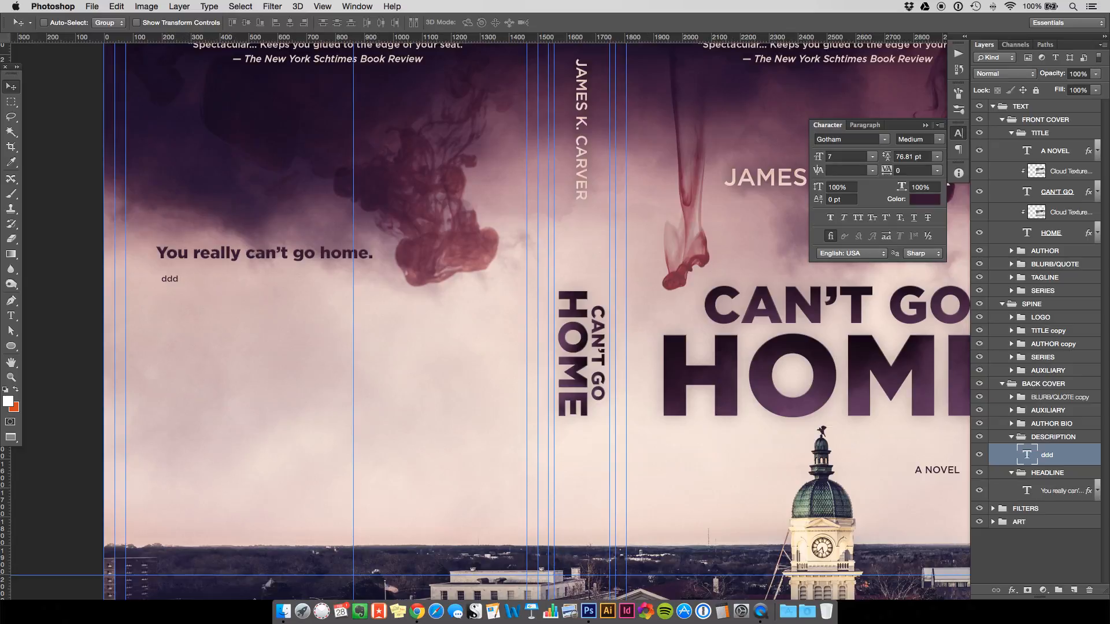
{"action": "key", "text": "Tab"}
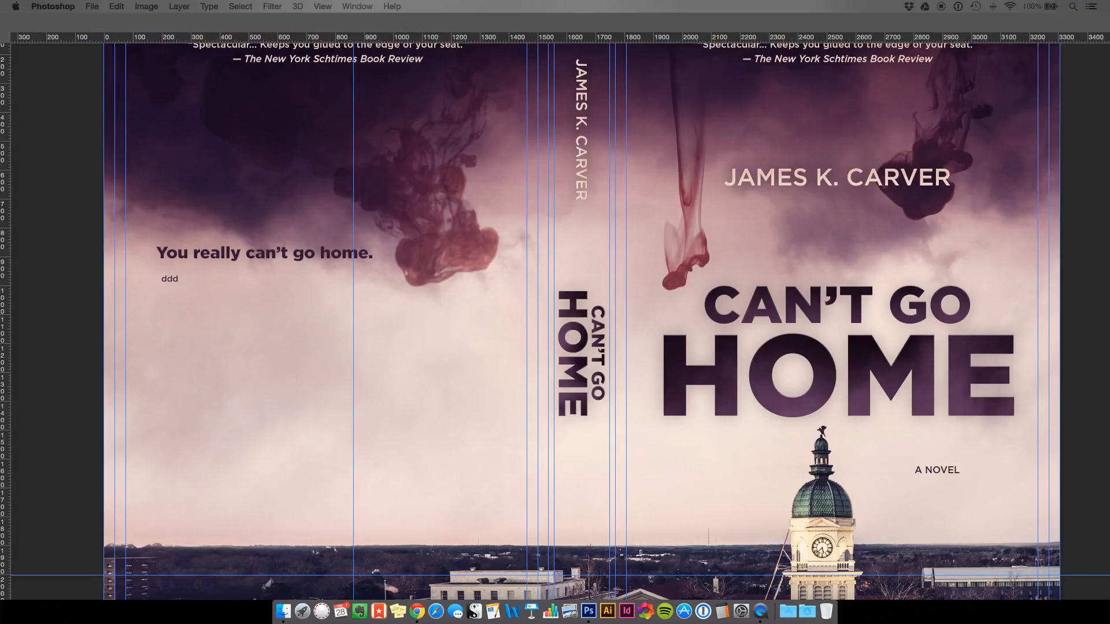
Generate Lorem Ipsum on lipsum.com and copy the first paragraph for the description.
{"action": "left_click_drag", "start_coordinate": [1109, 71], "coordinate": [402, 70]}
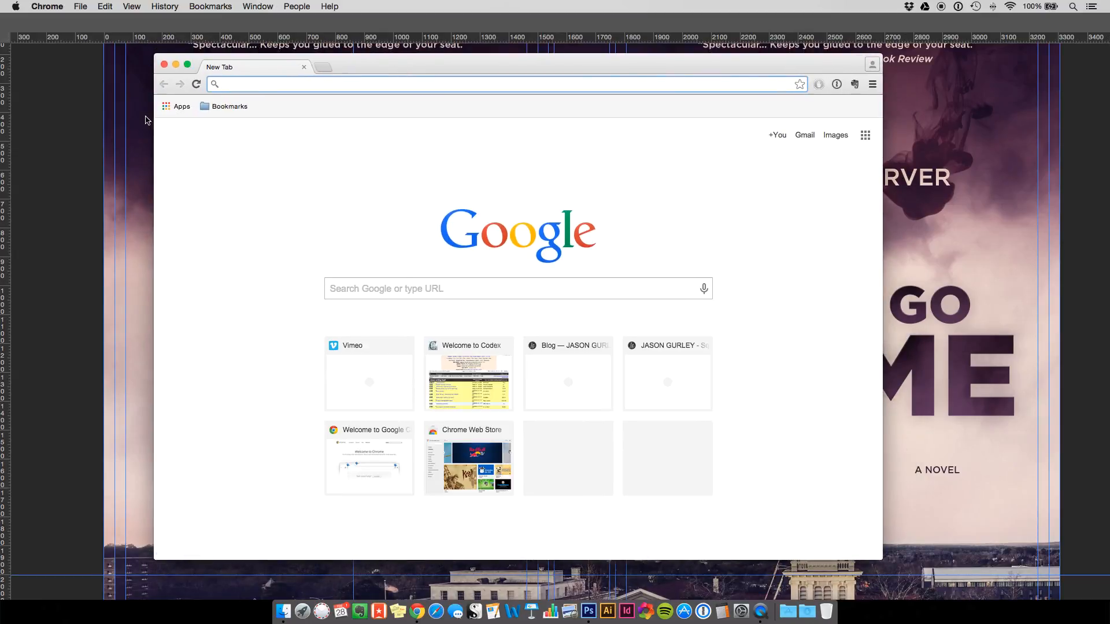
{"action": "type", "text": "lips"}
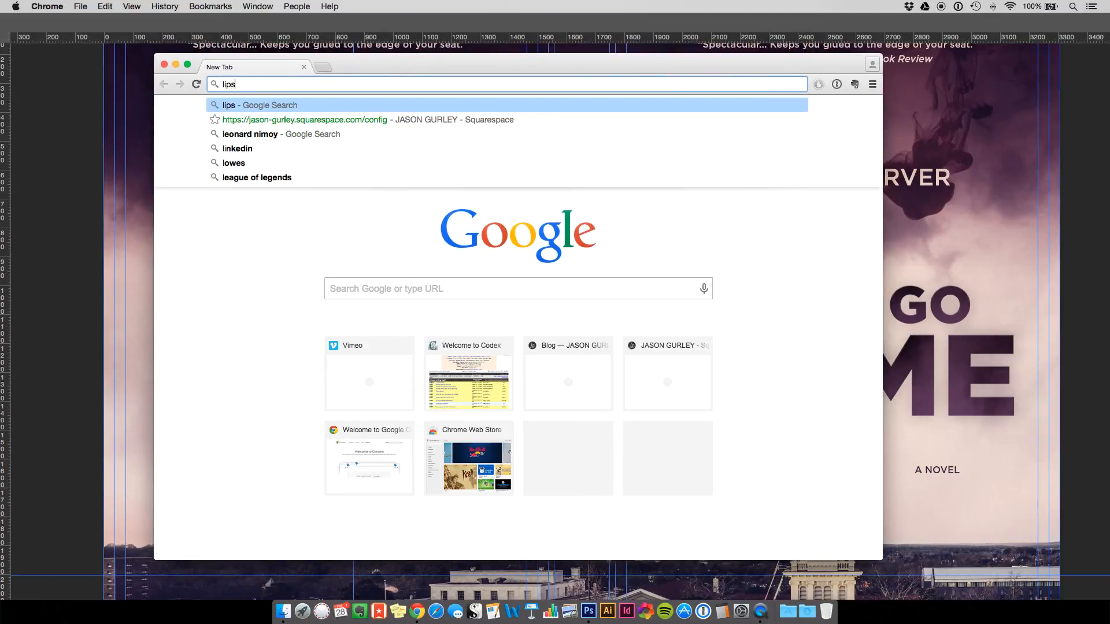
{"action": "type", "text": "um.com"}
{"action": "key", "text": "Return"}
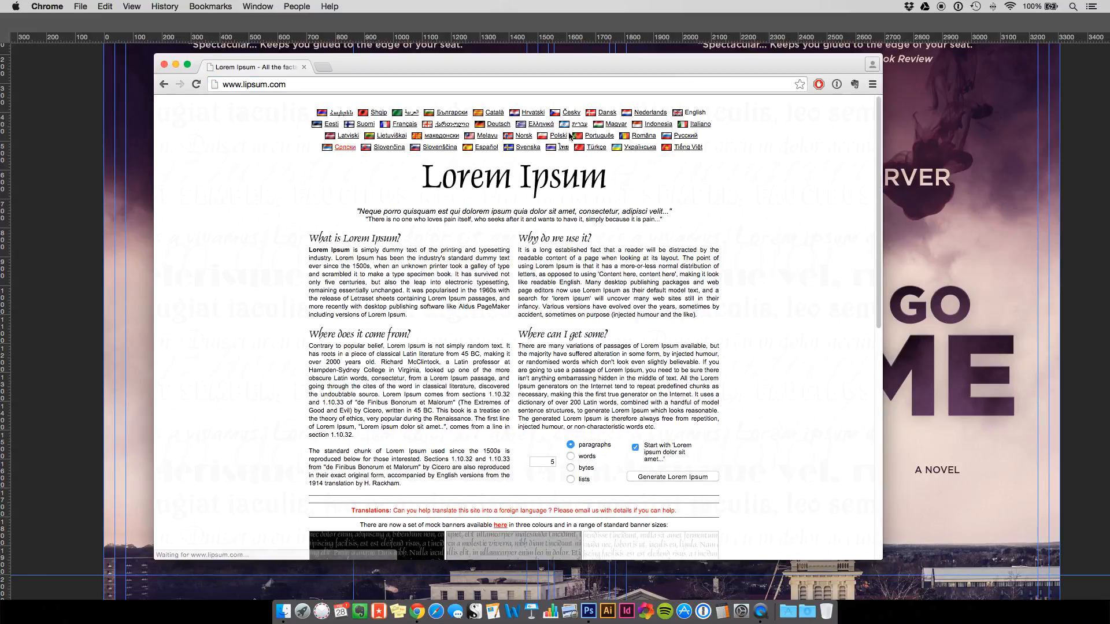
{"action": "scroll", "coordinate": [792, 347], "scroll_direction": "down", "scroll_amount": 3}
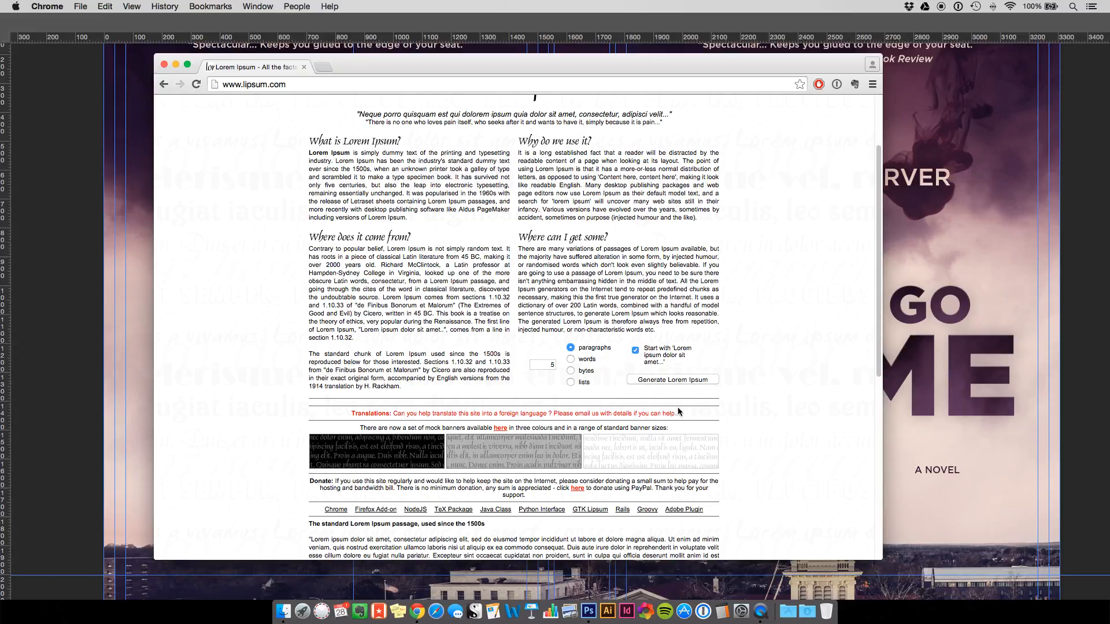
{"action": "left_click", "coordinate": [551, 365]}
{"action": "left_click", "coordinate": [667, 382]}
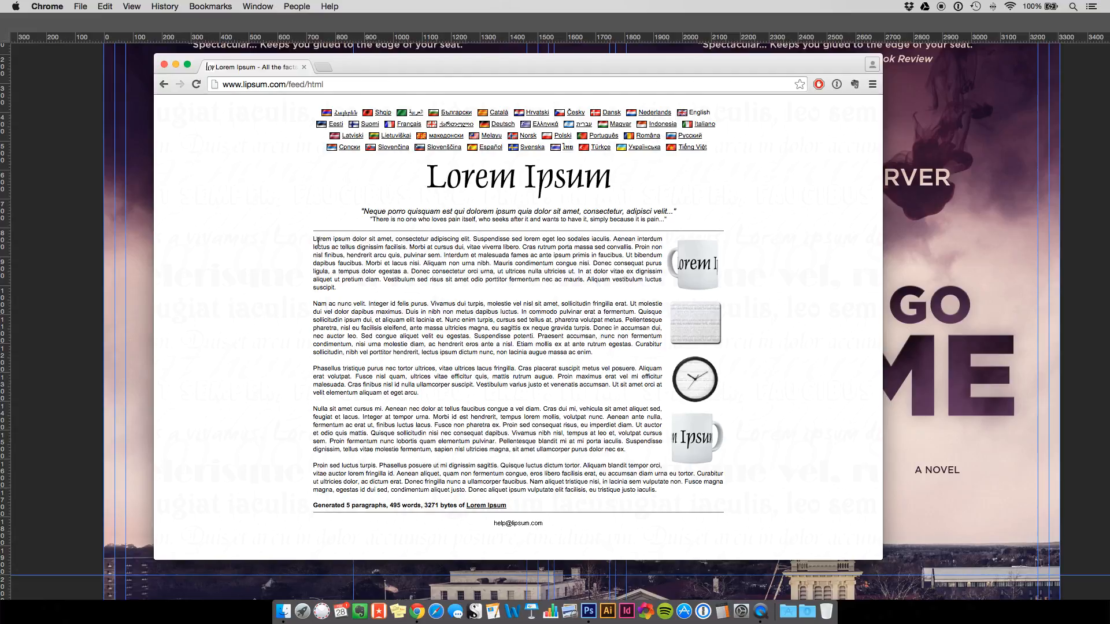
{"action": "left_click_drag", "start_coordinate": [314, 239], "coordinate": [353, 287]}
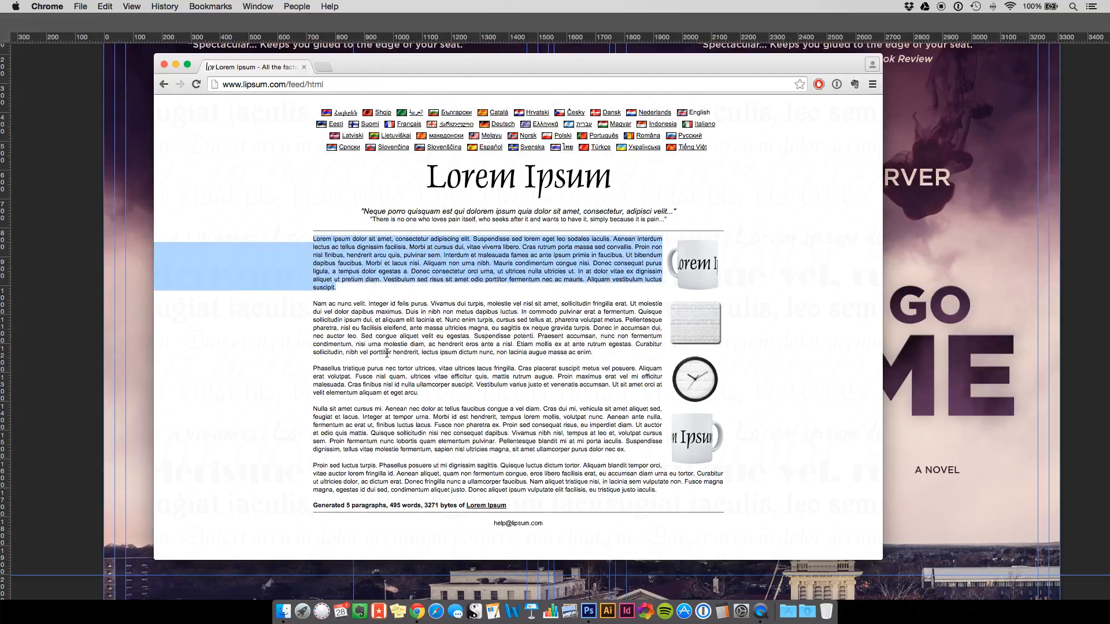
{"action": "left_click", "coordinate": [87, 349]}
Paste the copied Lorem ipsum paragraph over the 'ddd' placeholder text.
{"action": "key", "text": "t"}
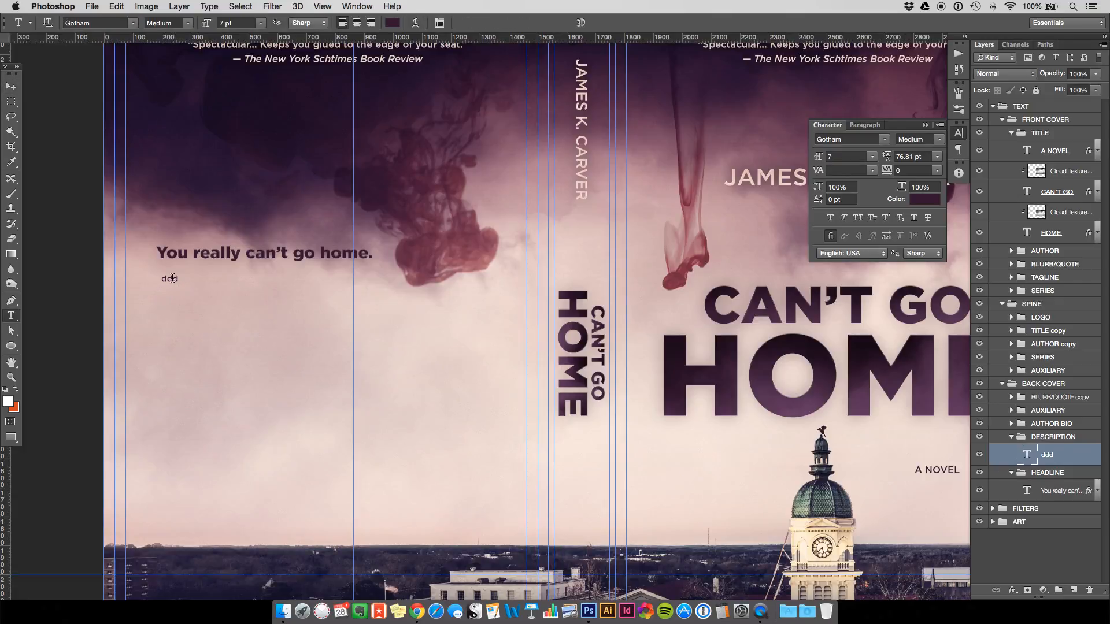
{"action": "left_click", "coordinate": [175, 282]}
{"action": "key", "text": "super+a"}
{"action": "key", "text": "super+v"}
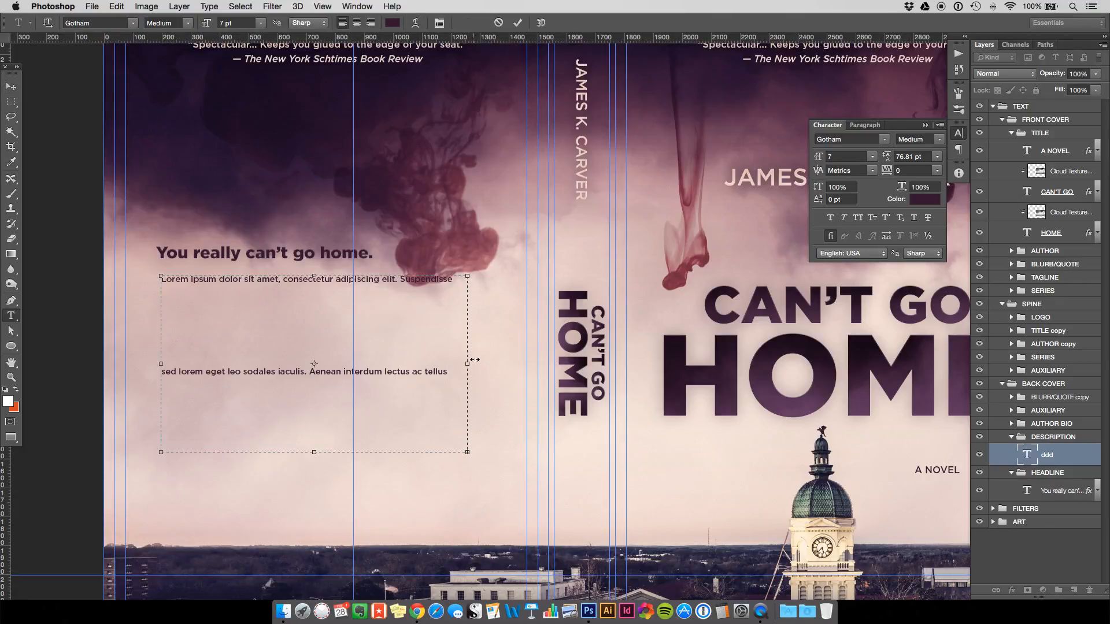
Set the pasted description to 7 pt with 12 pt leading and fit the cover on screen.
{"action": "key", "text": "super+a"}
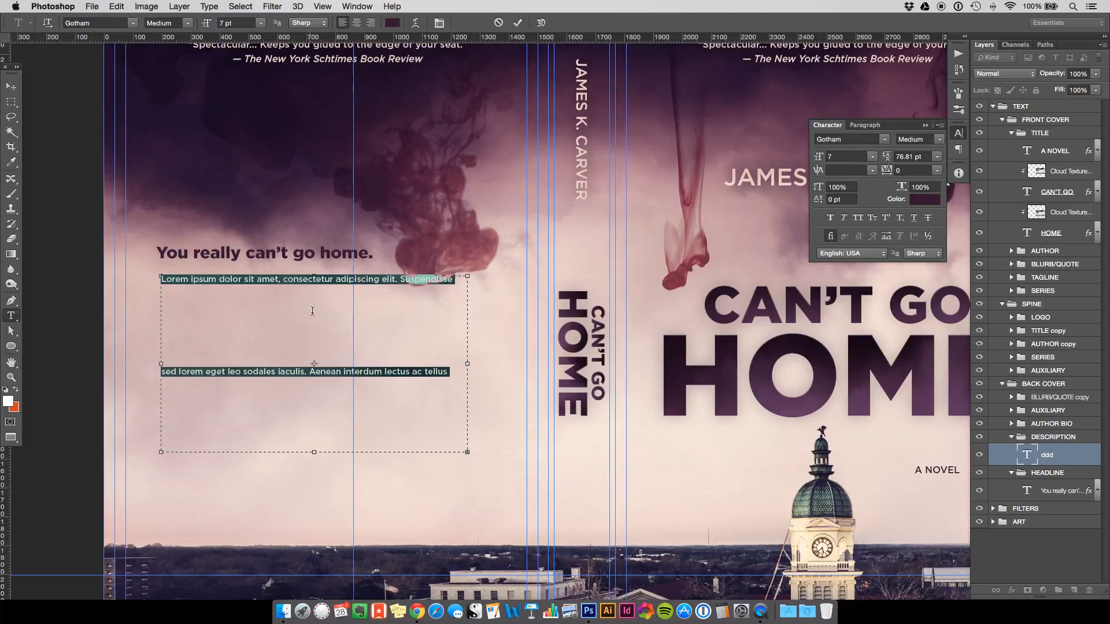
{"action": "key", "text": "Tab"}
{"action": "type", "text": "12"}
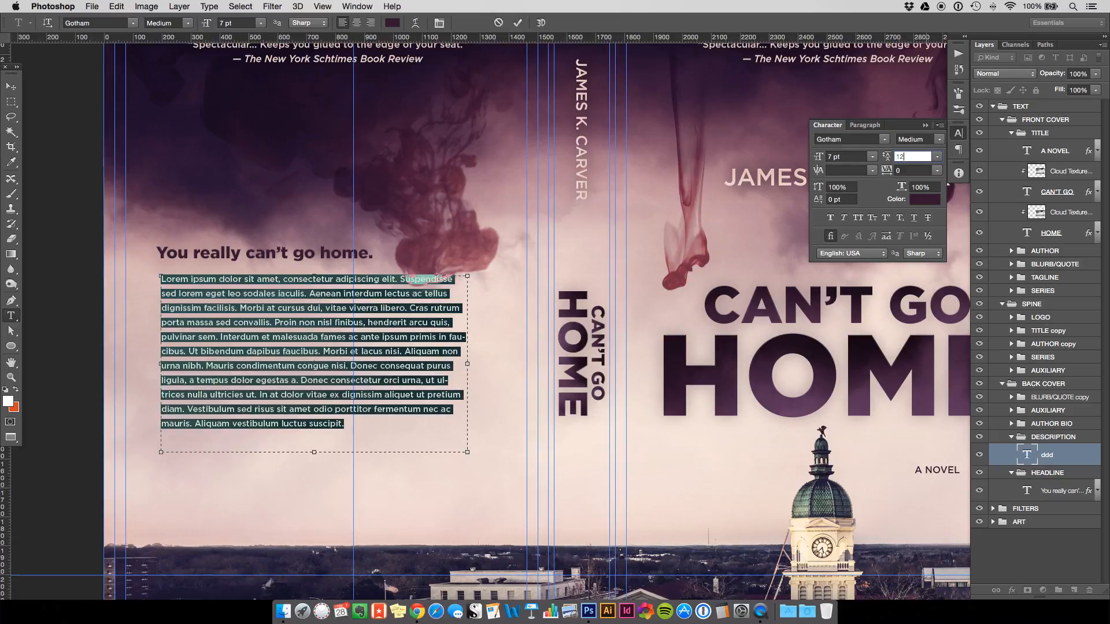
{"action": "left_click", "coordinate": [309, 308]}
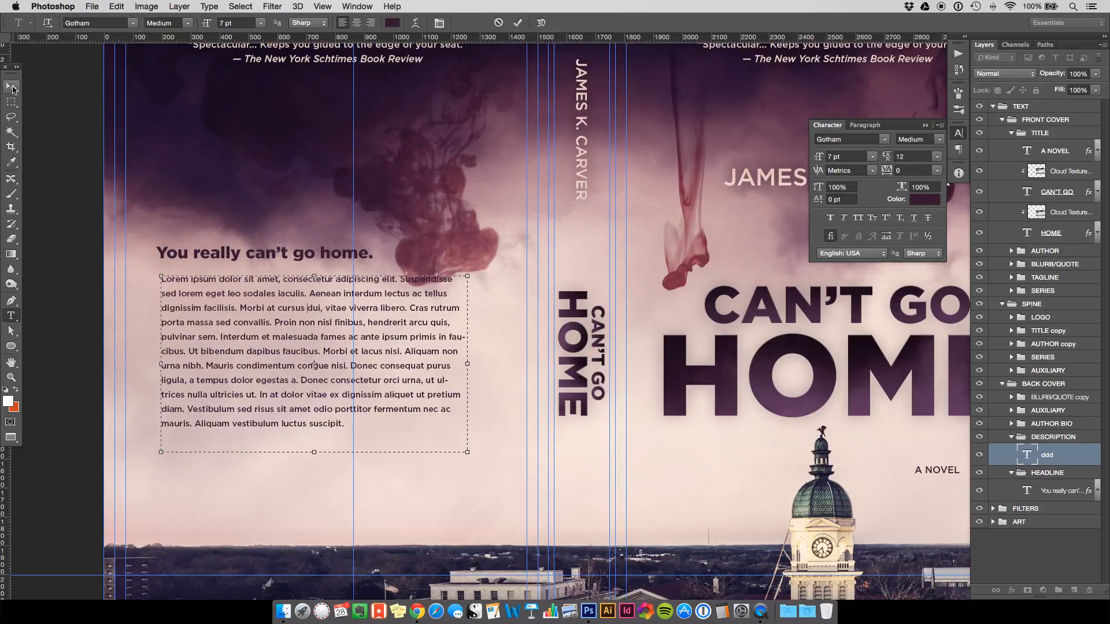
{"action": "left_click", "coordinate": [11, 86]}
{"action": "key", "text": "super+0"}
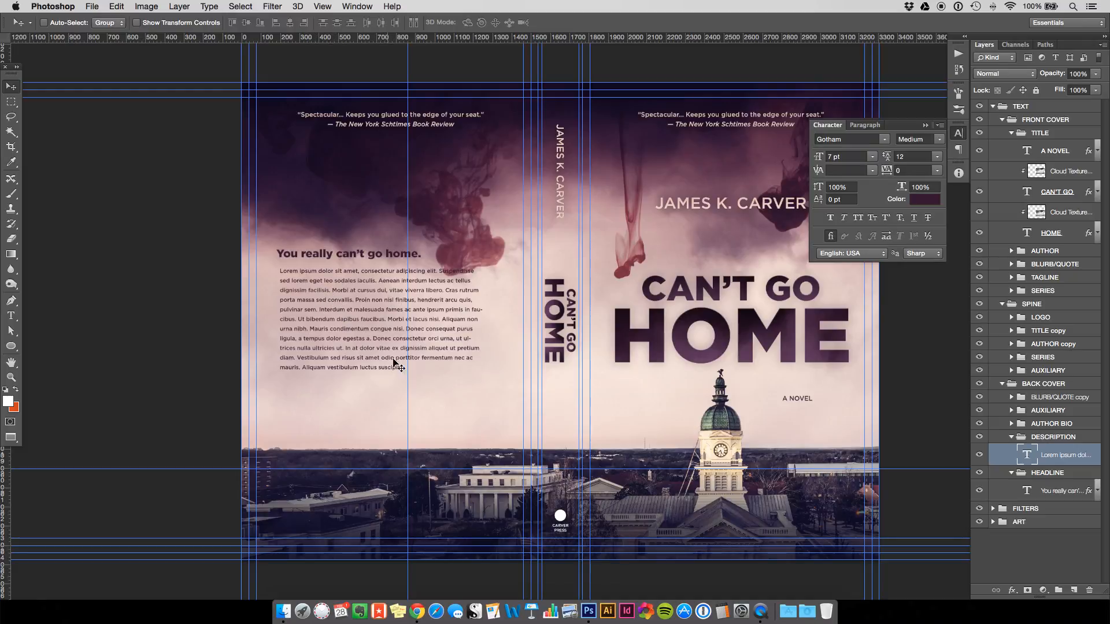
Justify the description, break it at two sentences into three paragraphs, and enlarge its box.
{"action": "left_click", "coordinate": [867, 126]}
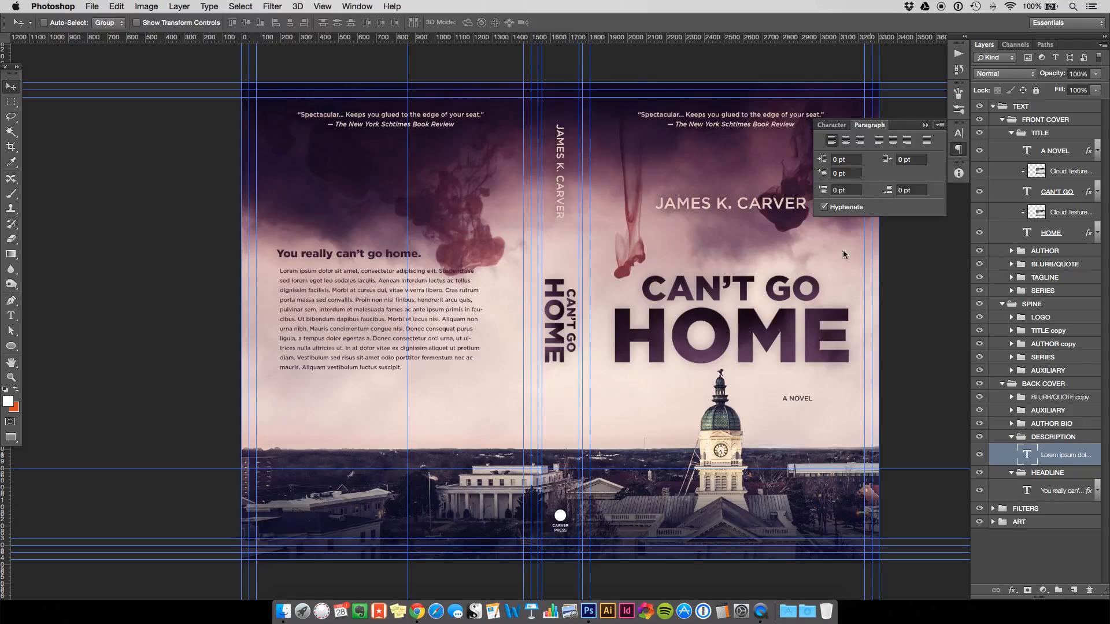
{"action": "left_click", "coordinate": [879, 140]}
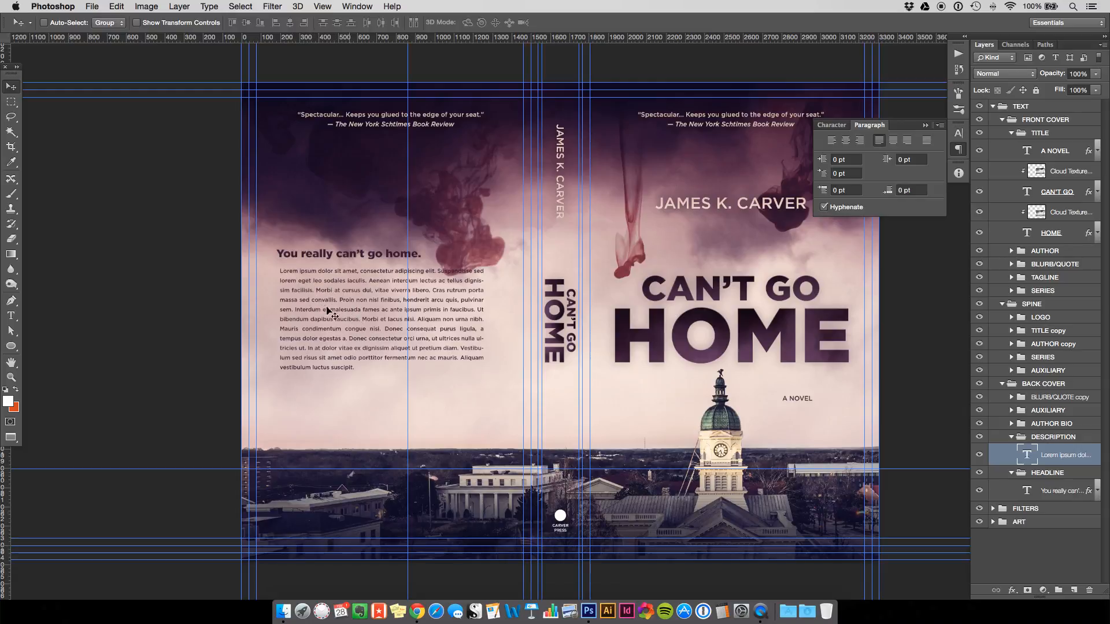
{"action": "key", "text": "t"}
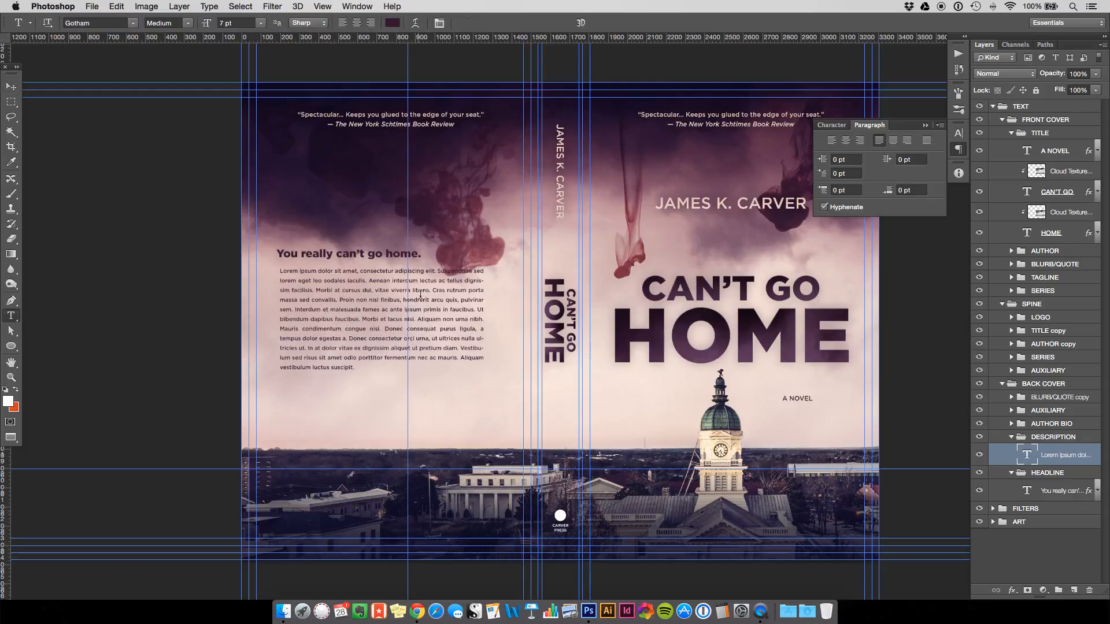
{"action": "left_click", "coordinate": [431, 288]}
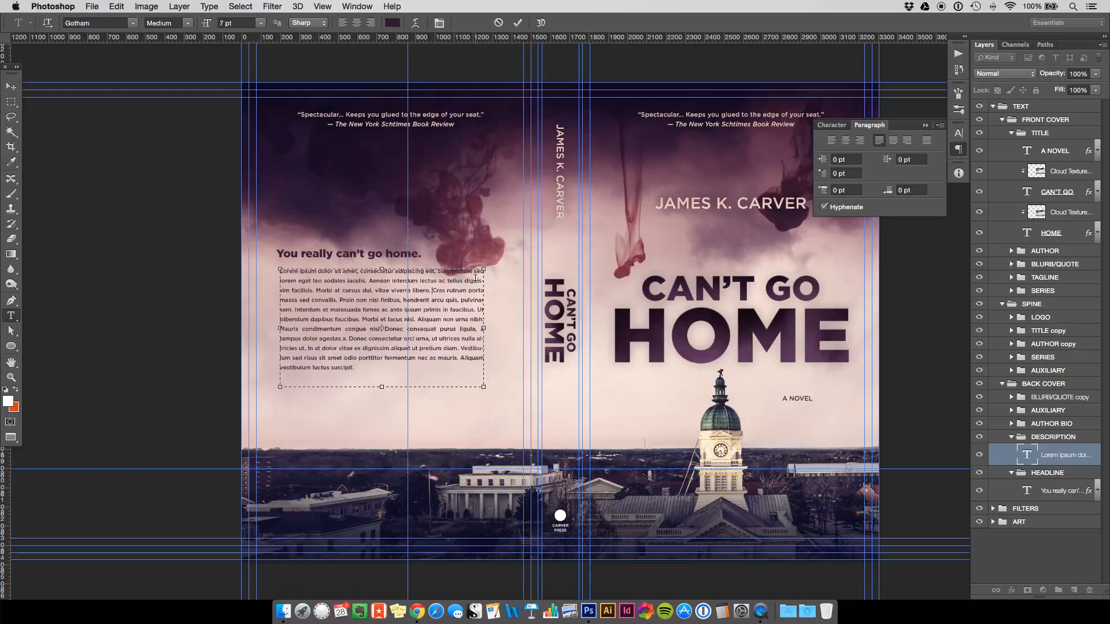
{"action": "key", "text": "Return"}
{"action": "key", "text": "Return"}
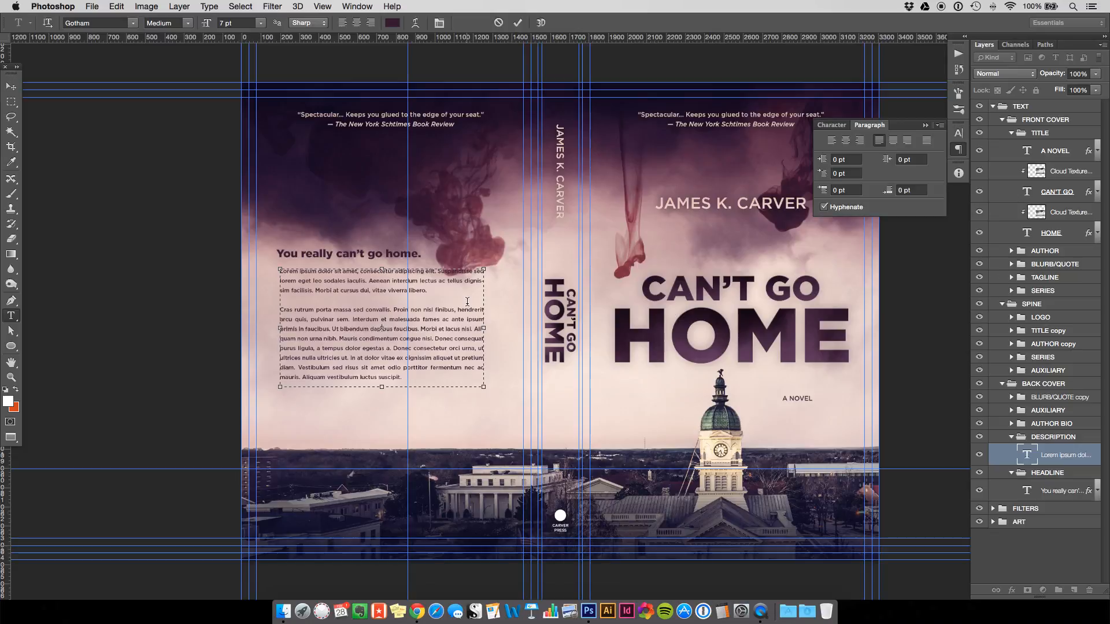
{"action": "left_click", "coordinate": [428, 329]}
{"action": "key", "text": "Return"}
{"action": "key", "text": "Return"}
{"action": "left_click_drag", "start_coordinate": [384, 396], "coordinate": [385, 431]}
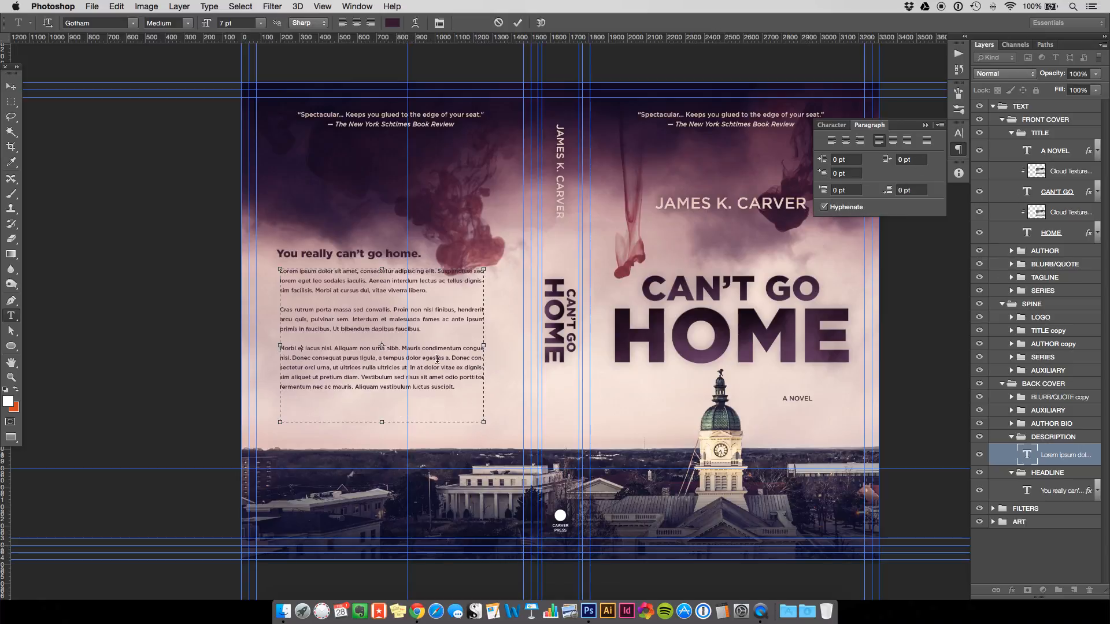
Adjust hyphenation across the whole description text and commit the edits.
{"action": "key", "text": "super+a"}
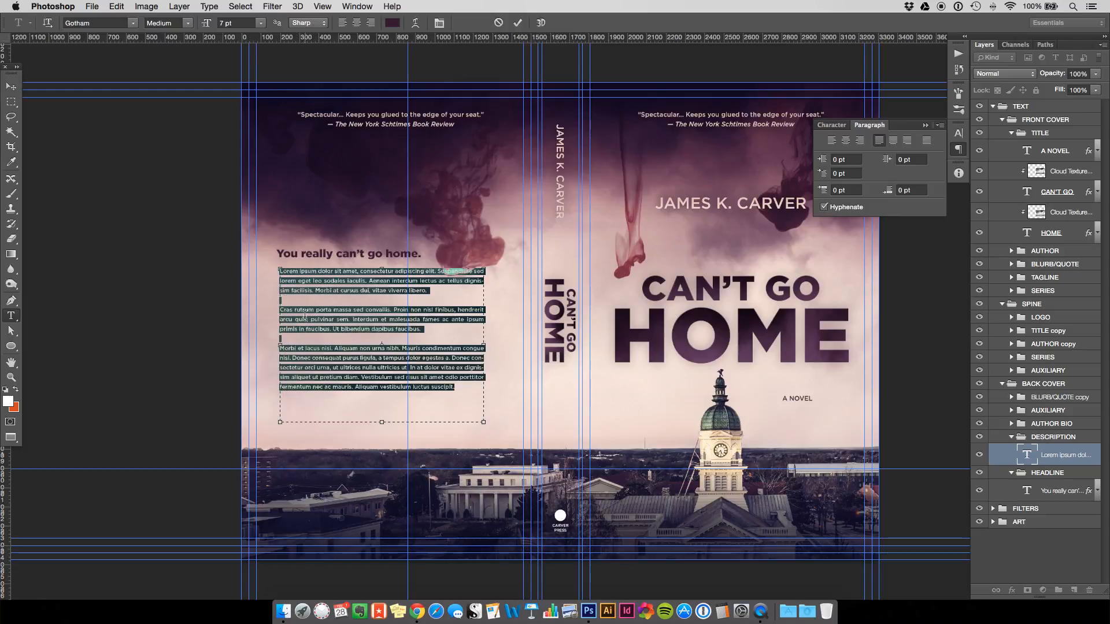
{"action": "left_click", "coordinate": [826, 208]}
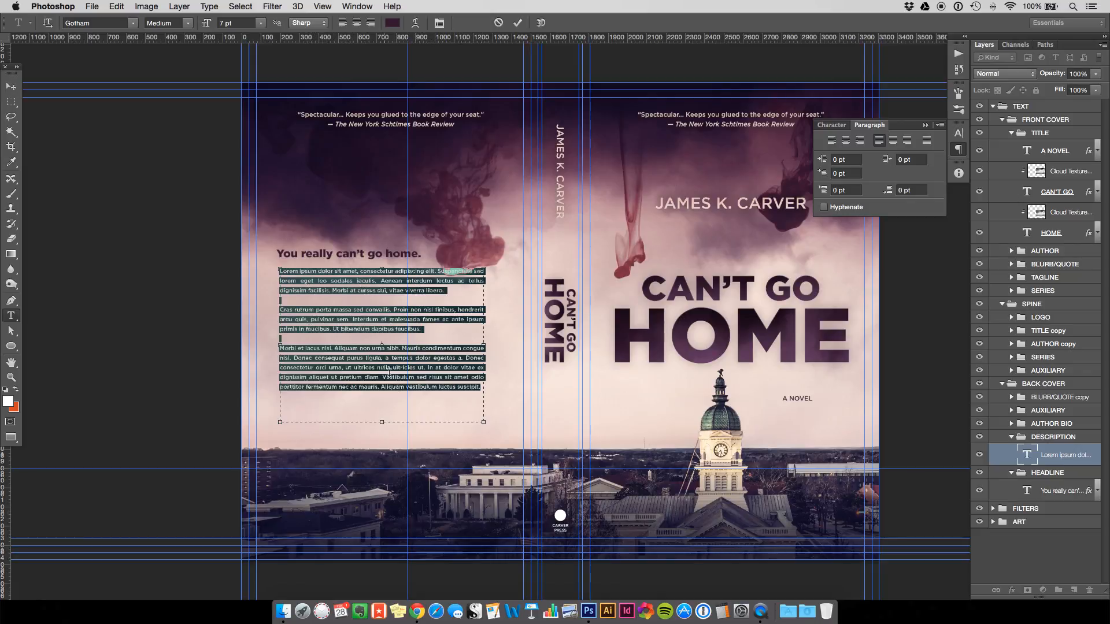
{"action": "left_click", "coordinate": [443, 377]}
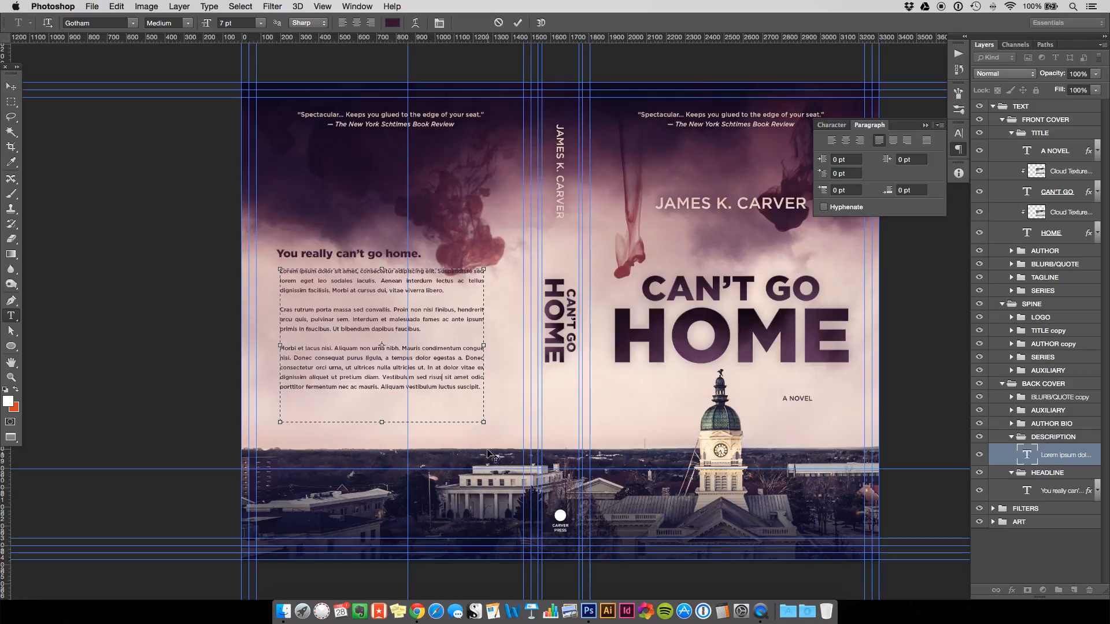
{"action": "key", "text": "super+a"}
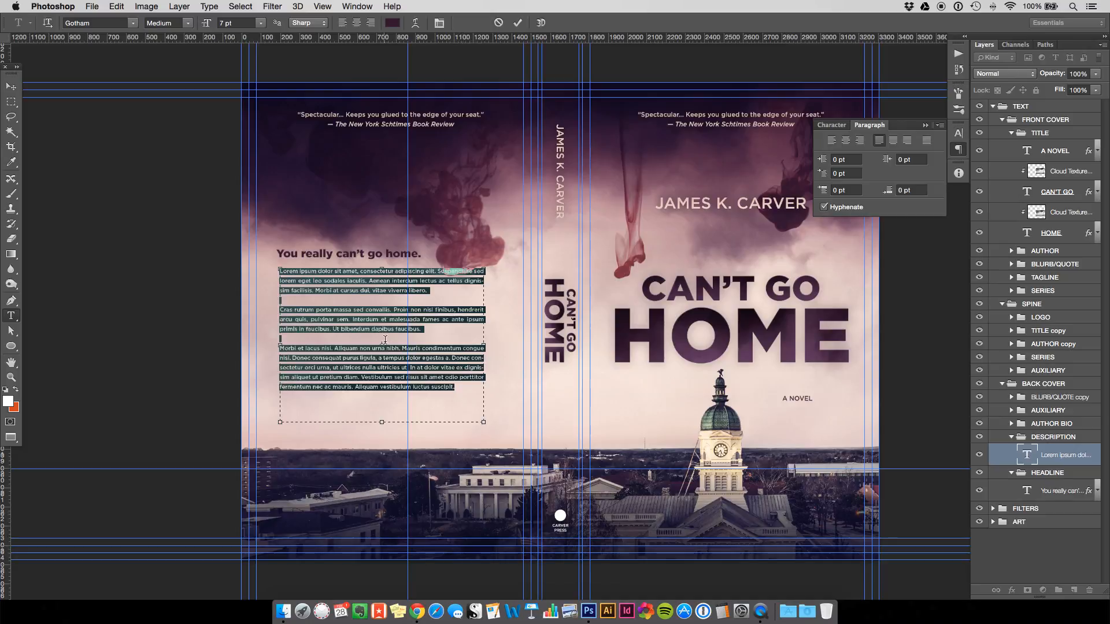
{"action": "left_click", "coordinate": [384, 339]}
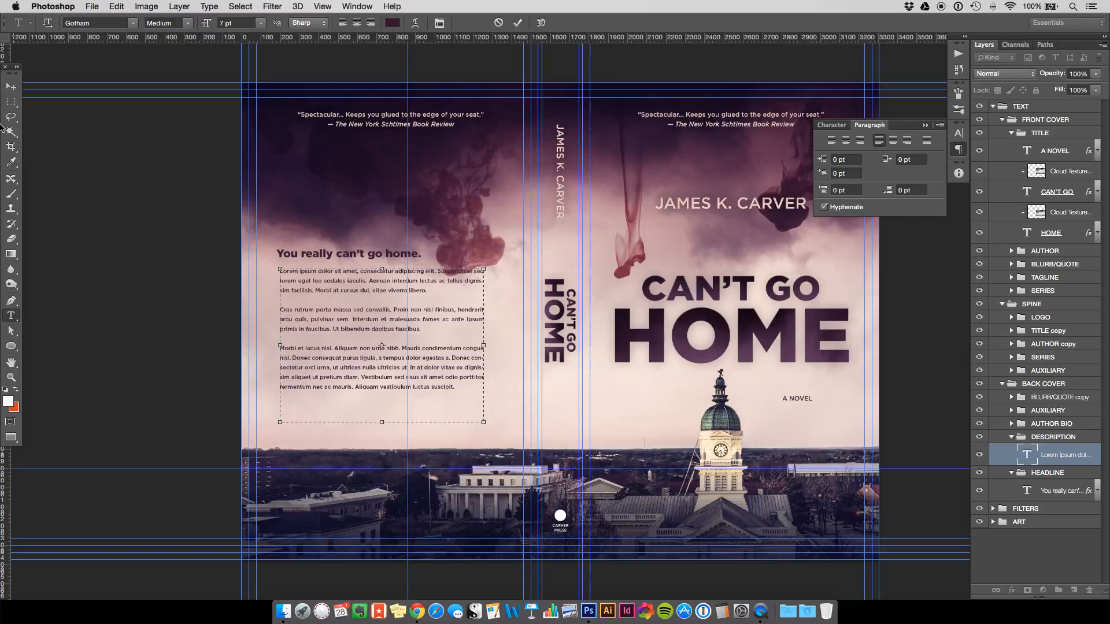
{"action": "left_click", "coordinate": [11, 86]}
Nudge the description text layer into alignment with arrow-key moves.
{"action": "key", "text": "shift+Left"}
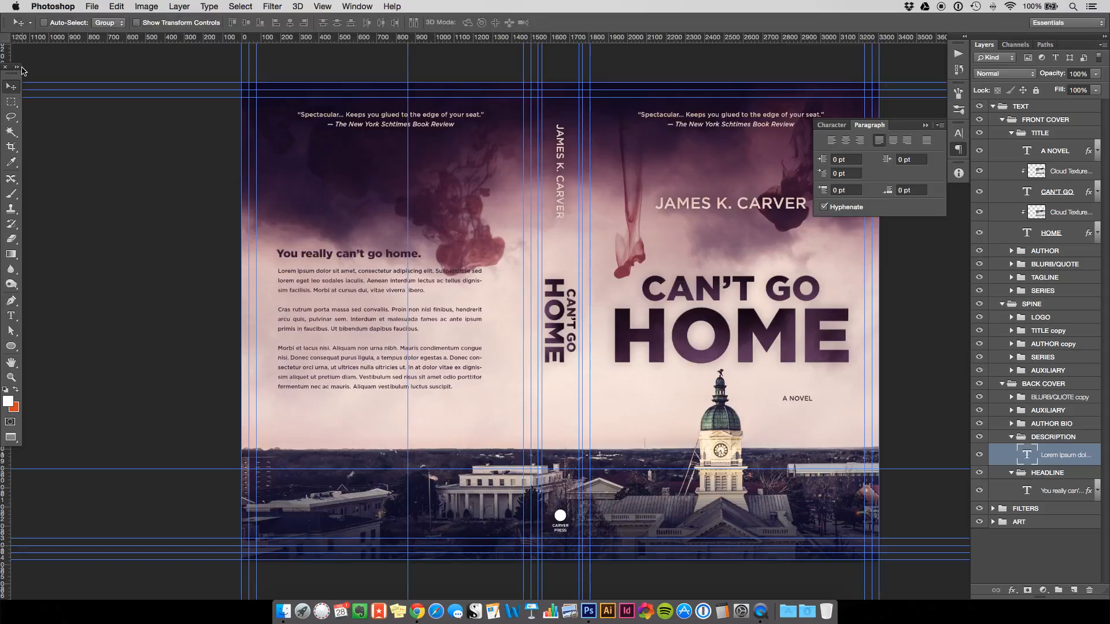
{"action": "key", "text": "Left"}
{"action": "key", "text": "Left"}
{"action": "key", "text": "shift+Up"}
{"action": "key", "text": "shift+Up"}
{"action": "key", "text": "shift+Up"}
{"action": "key", "text": "shift+Up"}
{"action": "key", "text": "shift+Up"}
{"action": "key", "text": "shift+Up"}
{"action": "key", "text": "shift+Up"}
{"action": "key", "text": "shift+Up"}
{"action": "key", "text": "shift+Up"}
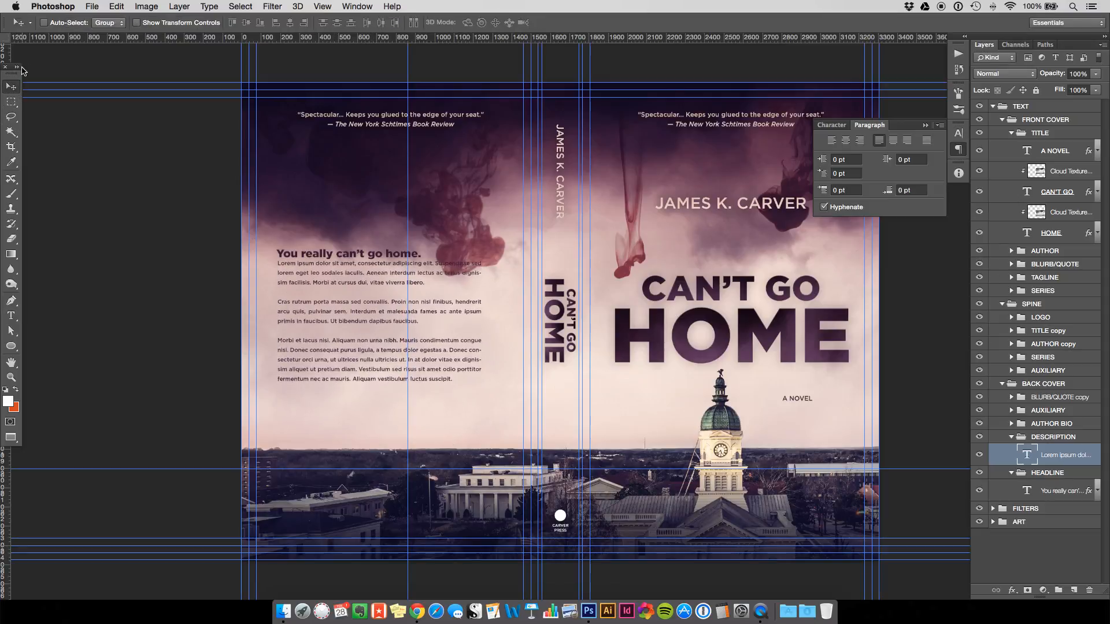
{"action": "key", "text": "Left"}
{"action": "key", "text": "Left"}
{"action": "key", "text": "Left"}
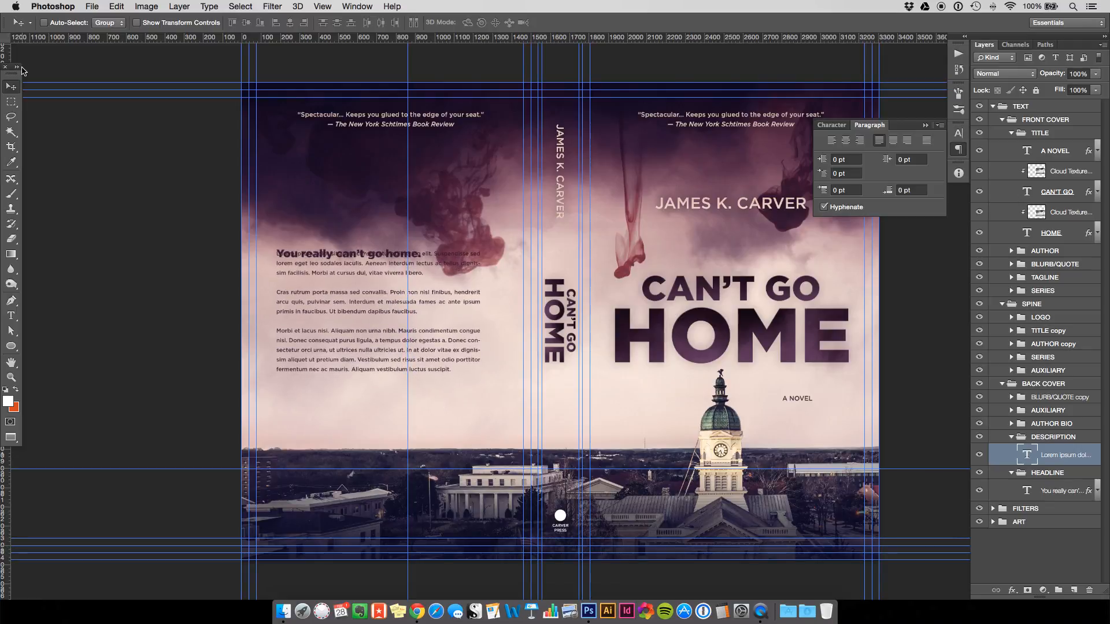
{"action": "key", "text": "shift+Right"}
{"action": "key", "text": "shift+Right"}
{"action": "key", "text": "shift+Right"}
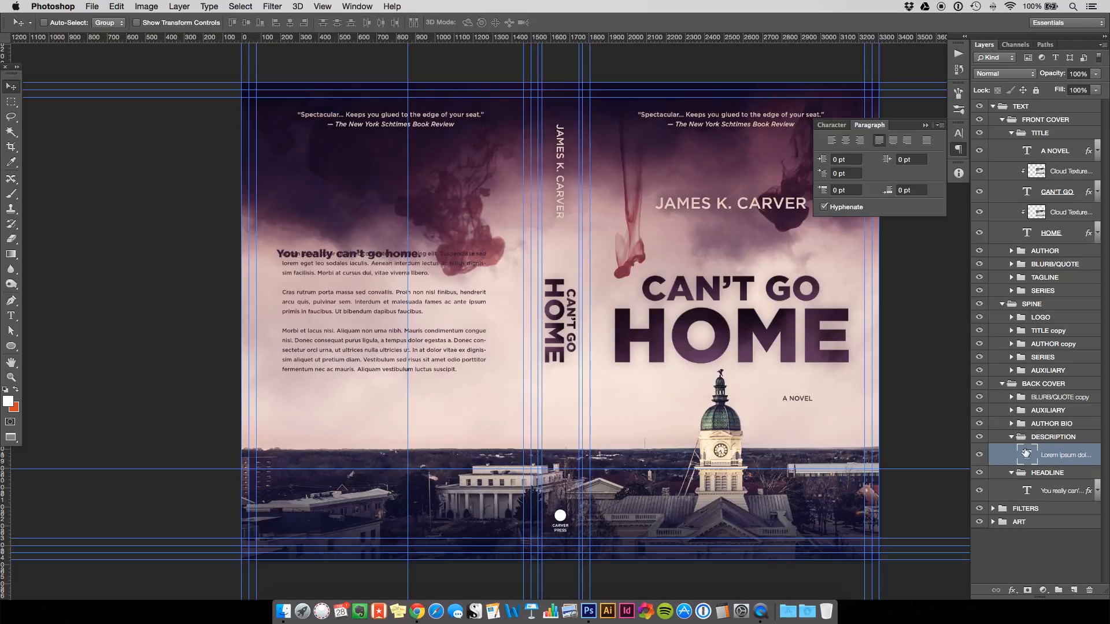
{"action": "key", "text": "shift+Down"}
{"action": "key", "text": "shift+Down"}
{"action": "key", "text": "shift+Down"}
{"action": "key", "text": "shift+Down"}
{"action": "key", "text": "shift+Down"}
{"action": "key", "text": "shift+Down"}
{"action": "key", "text": "shift+Down"}
{"action": "key", "text": "shift+Right"}
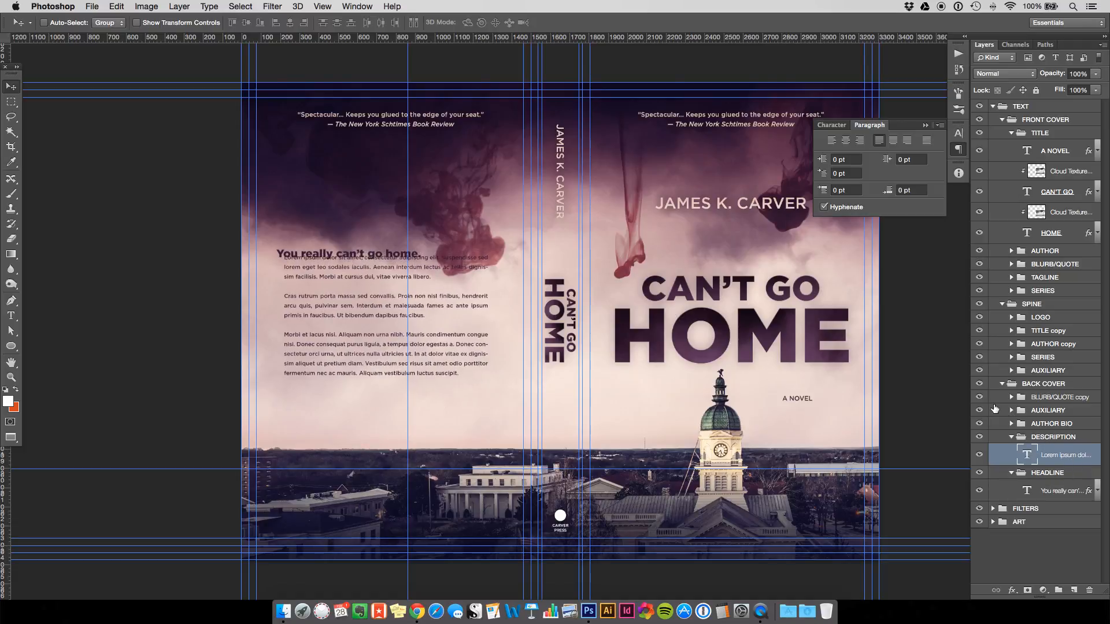
{"action": "key", "text": "shift+Down"}
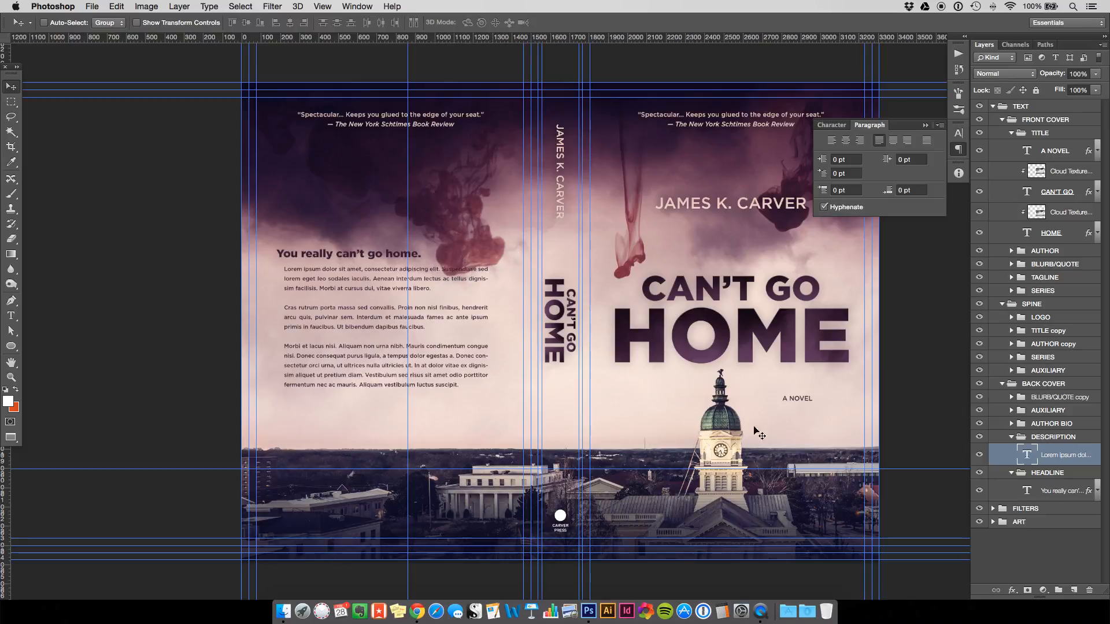
Move the DESCRIPTION and HEADLINE groups together higher up the back cover.
{"action": "left_click", "coordinate": [1047, 438]}
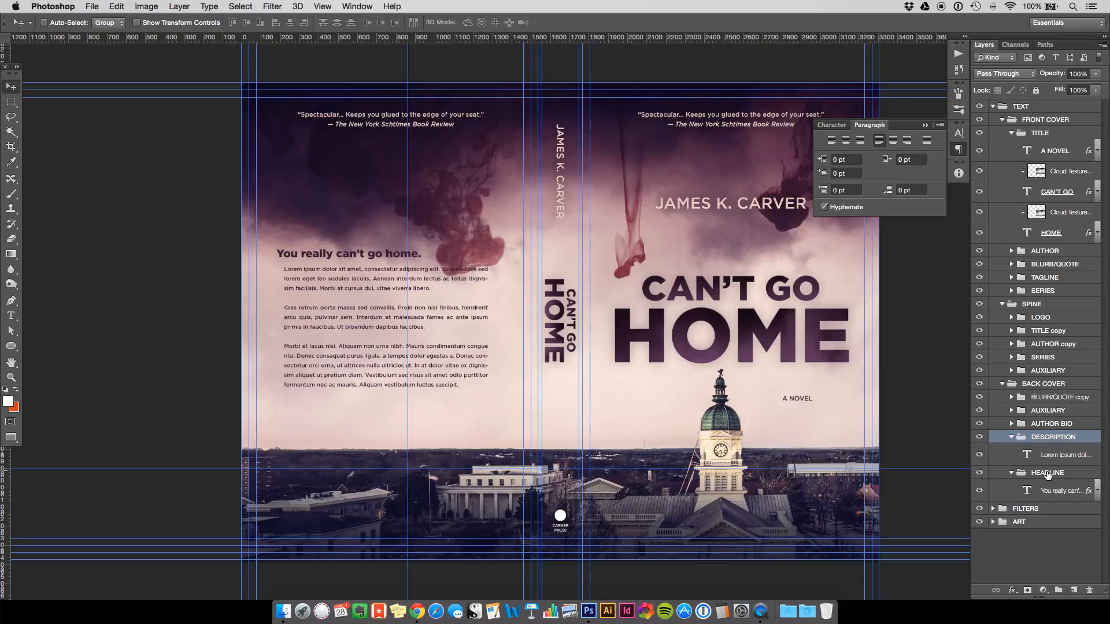
{"action": "left_click", "coordinate": [1048, 474], "text": "super"}
{"action": "left_click_drag", "start_coordinate": [336, 258], "coordinate": [329, 292]}
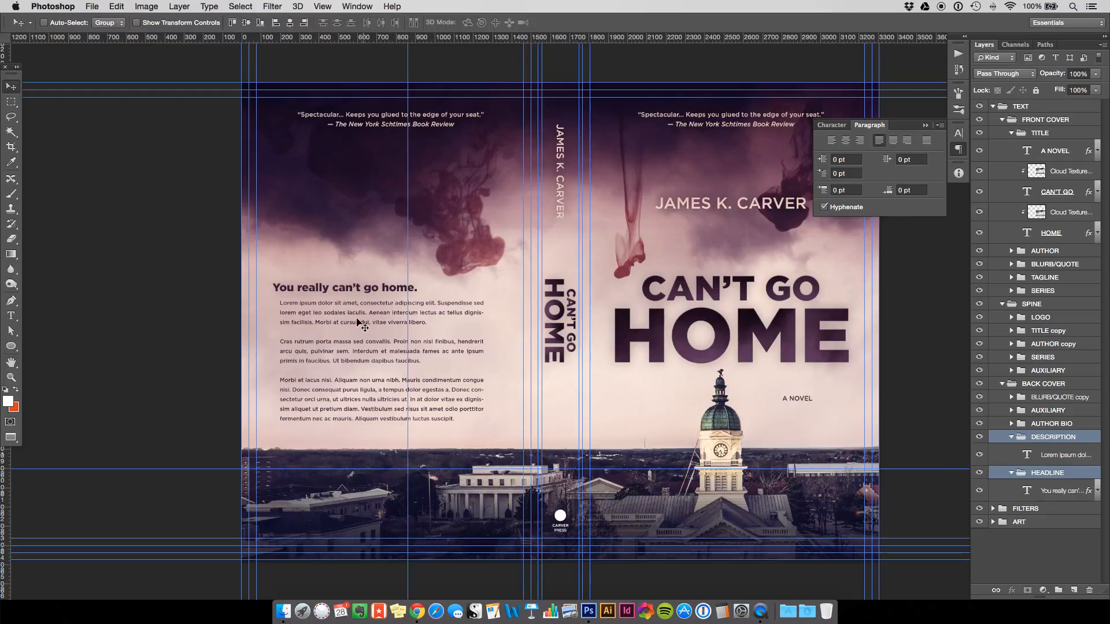
{"action": "left_click_drag", "start_coordinate": [375, 289], "coordinate": [374, 255]}
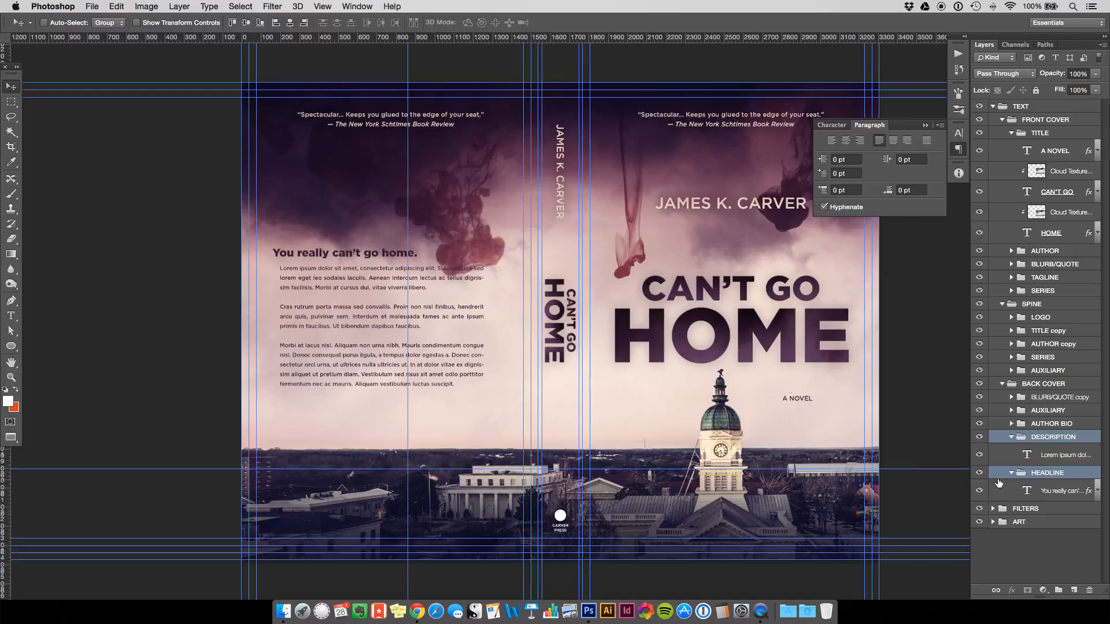
{"action": "left_click", "coordinate": [1011, 457]}
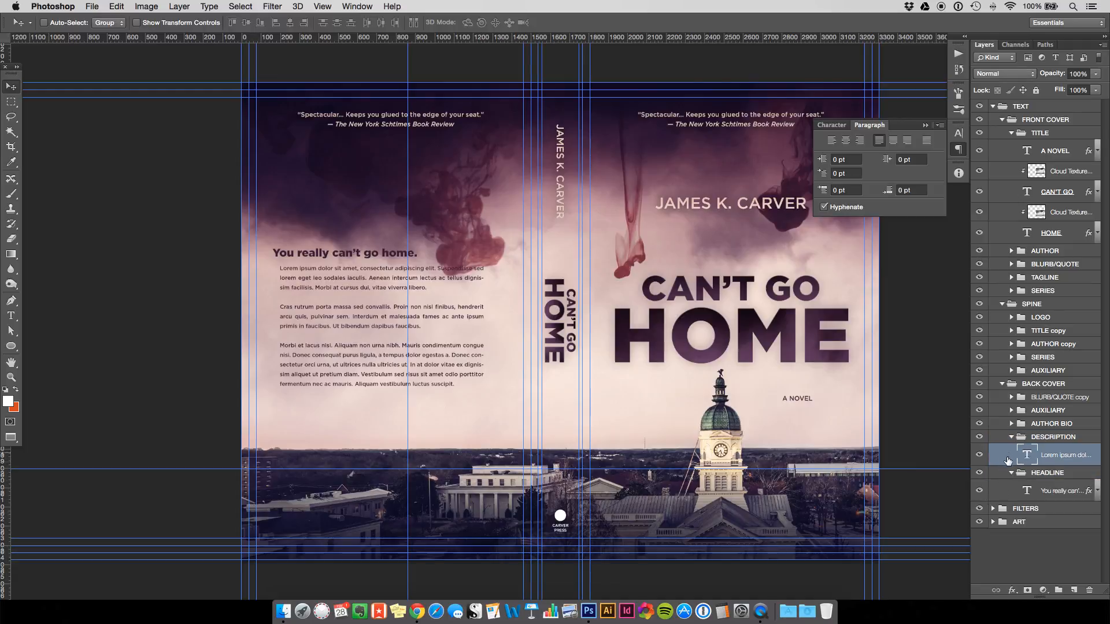
Add an Outer Glow to the description using a pale pink sampled from the cover.
{"action": "double_click", "coordinate": [1008, 461]}
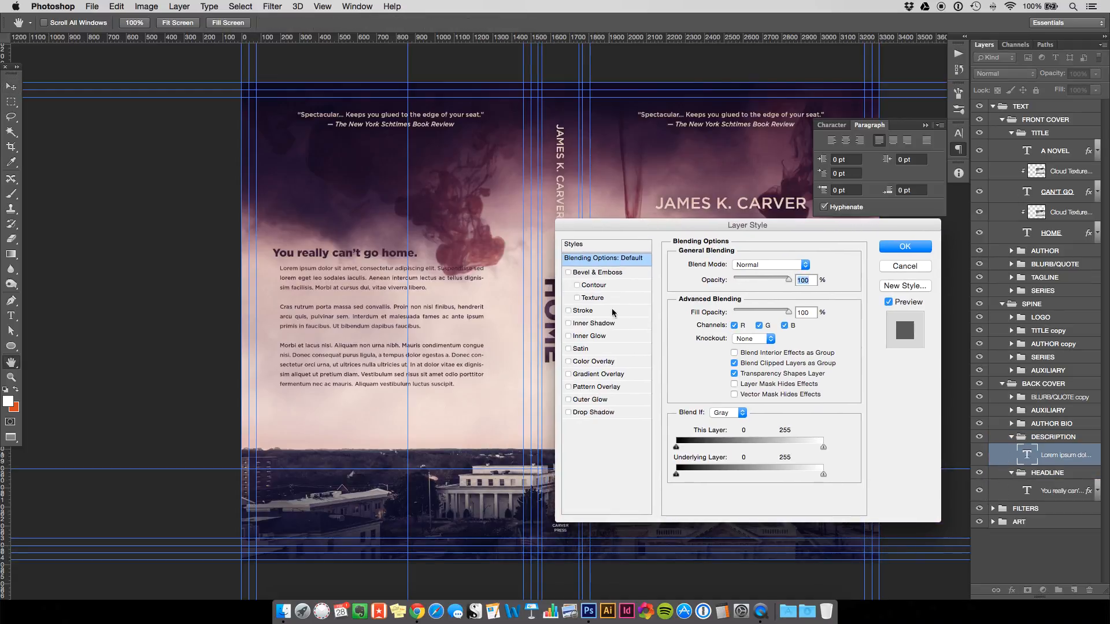
{"action": "left_click", "coordinate": [599, 401]}
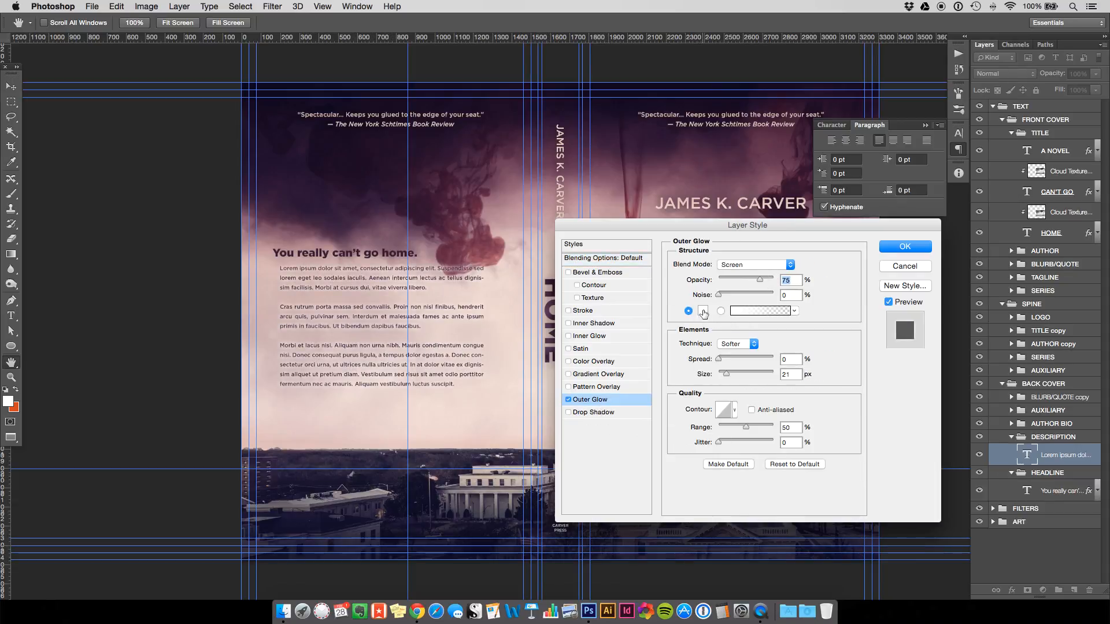
{"action": "left_click", "coordinate": [703, 311]}
{"action": "left_click", "coordinate": [503, 370]}
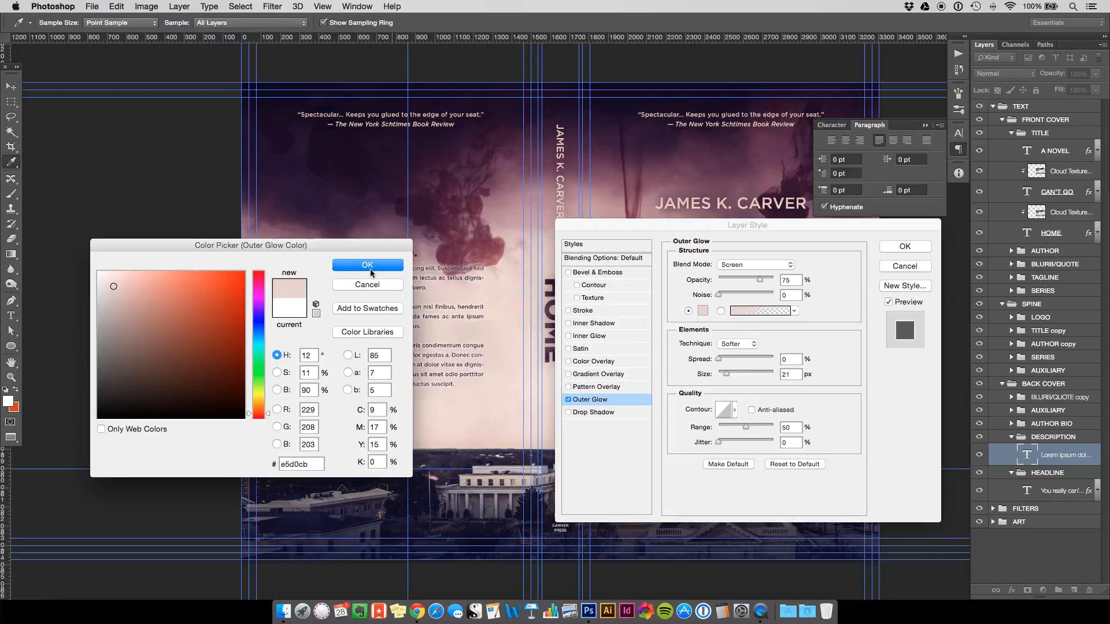
{"action": "left_click_drag", "start_coordinate": [367, 249], "coordinate": [294, 325]}
{"action": "left_click", "coordinate": [316, 342]}
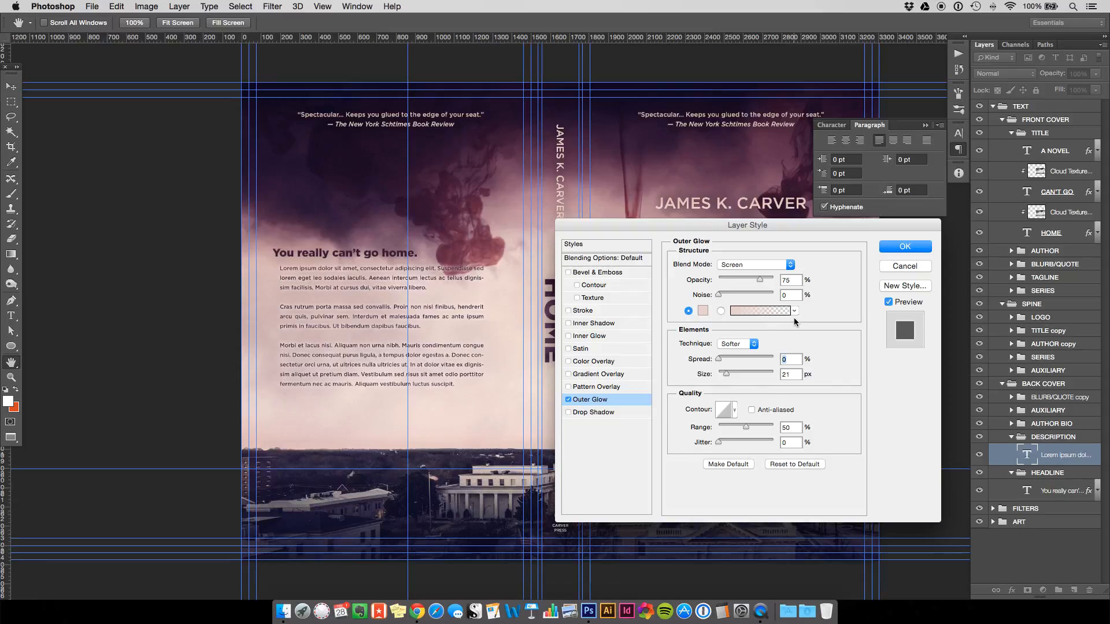
Set the glow to 2% spread, 41 px size and 40% opacity, and apply it.
{"action": "type", "text": "2"}
{"action": "left_click", "coordinate": [791, 374]}
{"action": "key", "text": "shift+Up"}
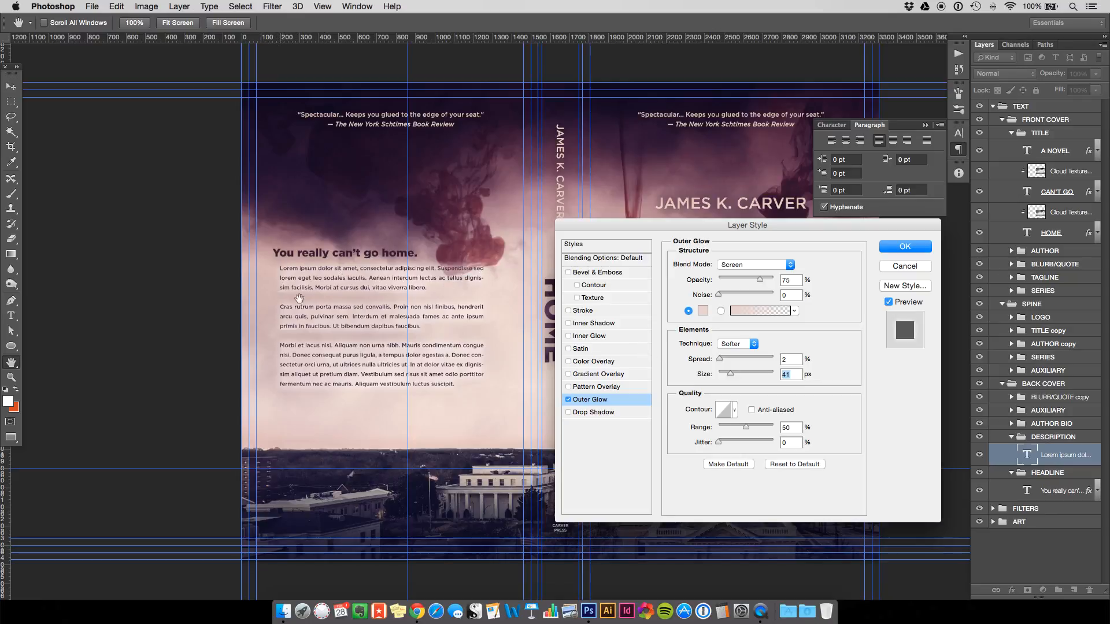
{"action": "left_click", "coordinate": [793, 280]}
{"action": "type", "text": "40"}
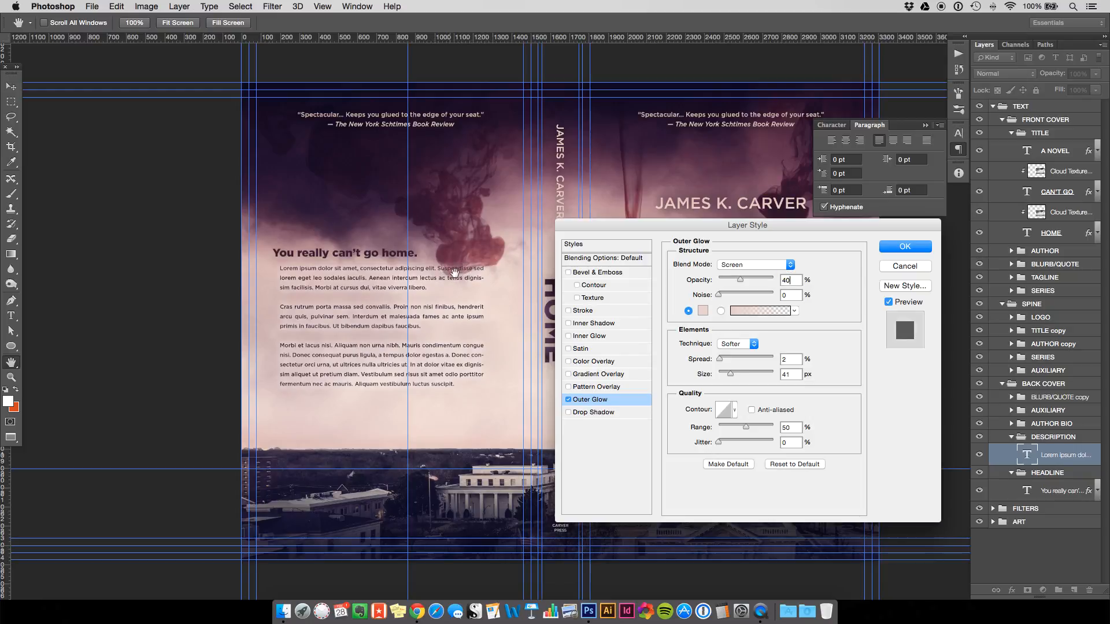
{"action": "left_click", "coordinate": [904, 247]}
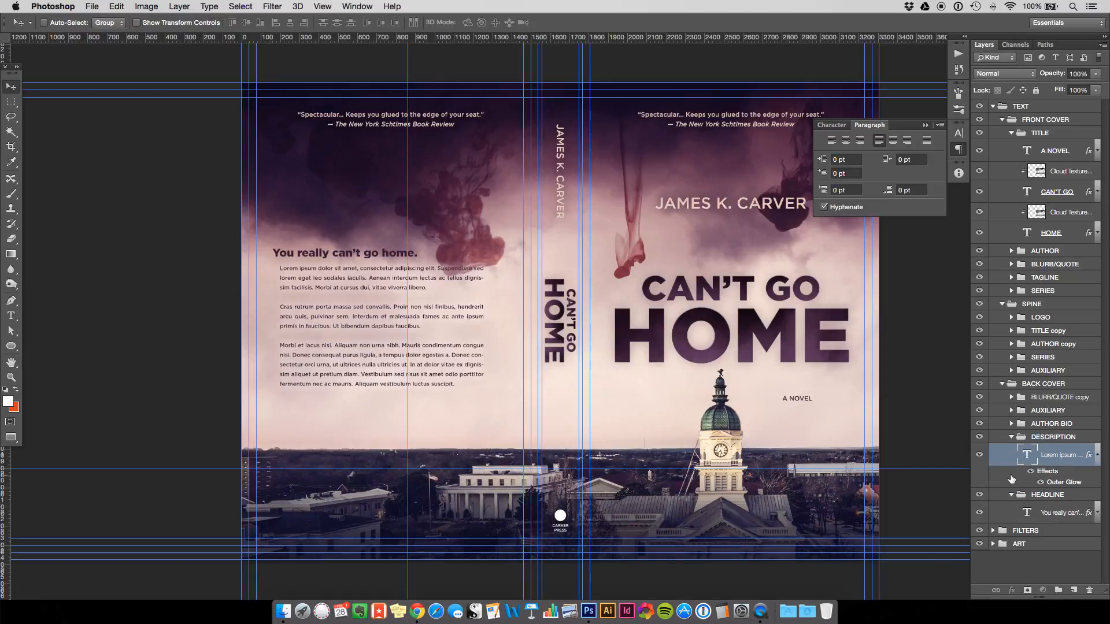
Add a Drop Shadow to the description without global light, 1 px distance and size.
{"action": "key", "text": "space"}
{"action": "left_click", "coordinate": [590, 412]}
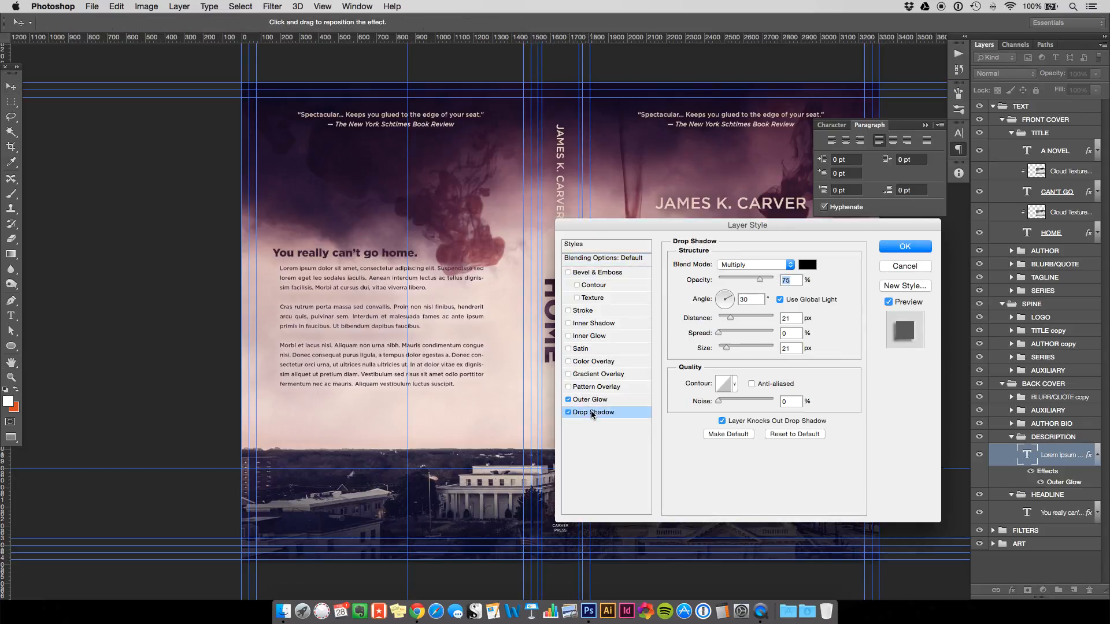
{"action": "left_click", "coordinate": [780, 300]}
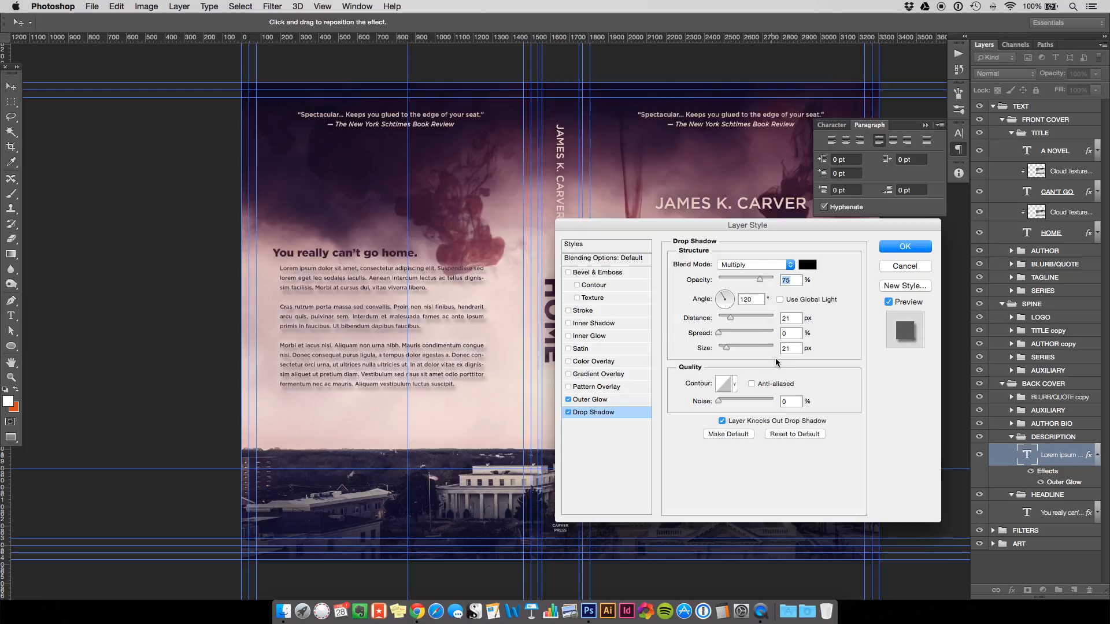
{"action": "left_click", "coordinate": [784, 317]}
{"action": "type", "text": "1"}
{"action": "left_click", "coordinate": [784, 348]}
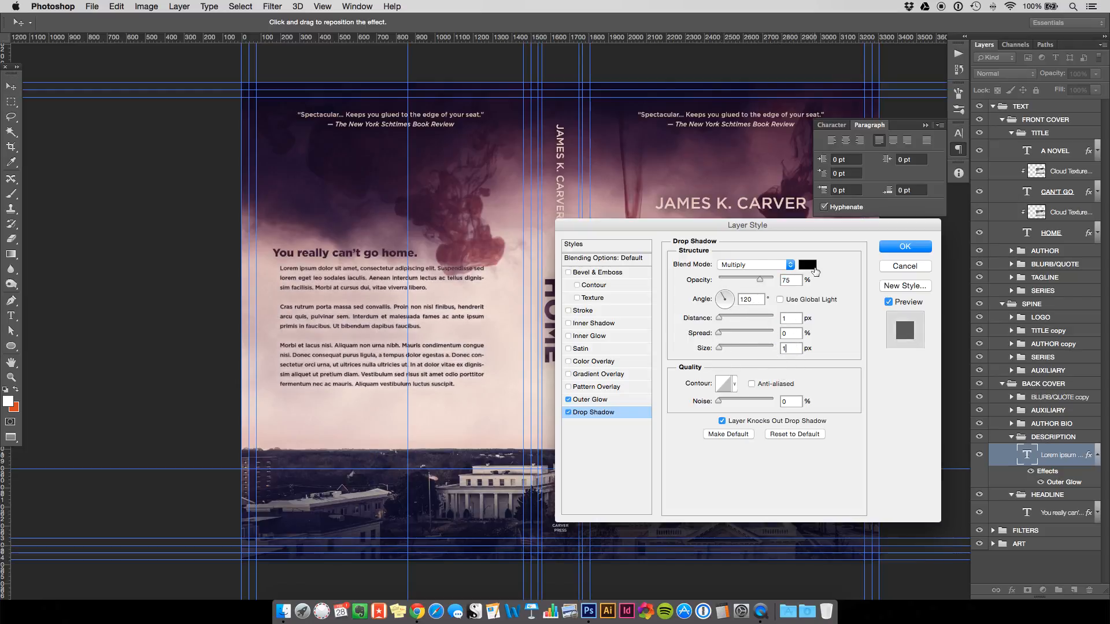
Make the drop shadow white, Screen blend mode, 56% opacity, and apply it.
{"action": "left_click", "coordinate": [808, 265]}
{"action": "left_click_drag", "start_coordinate": [29, 370], "coordinate": [20, 341]}
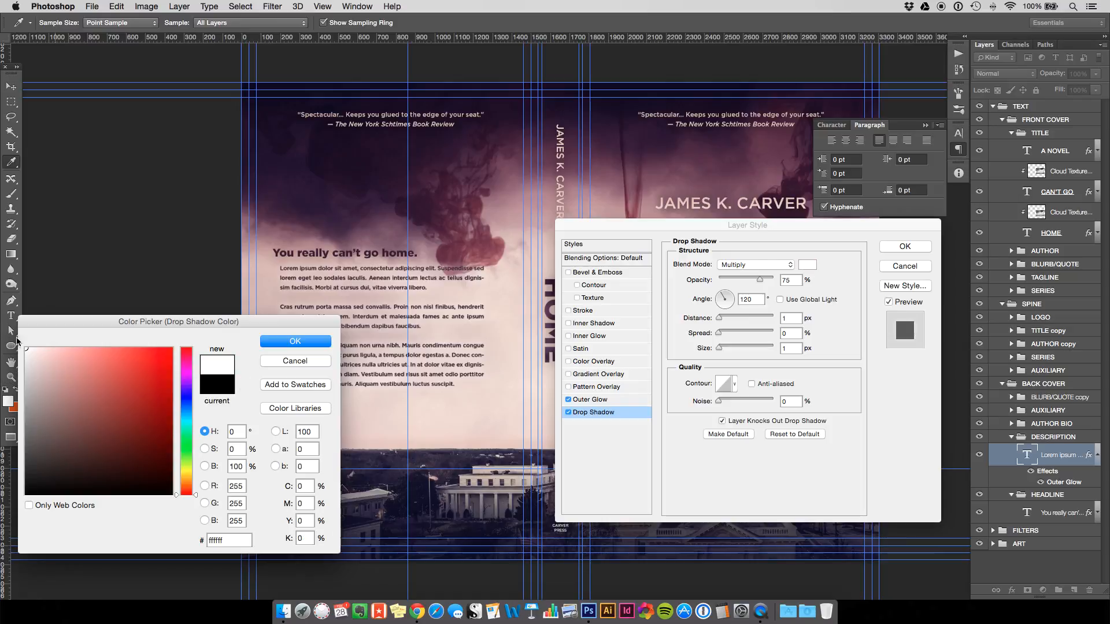
{"action": "left_click", "coordinate": [279, 342]}
{"action": "left_click", "coordinate": [777, 265]}
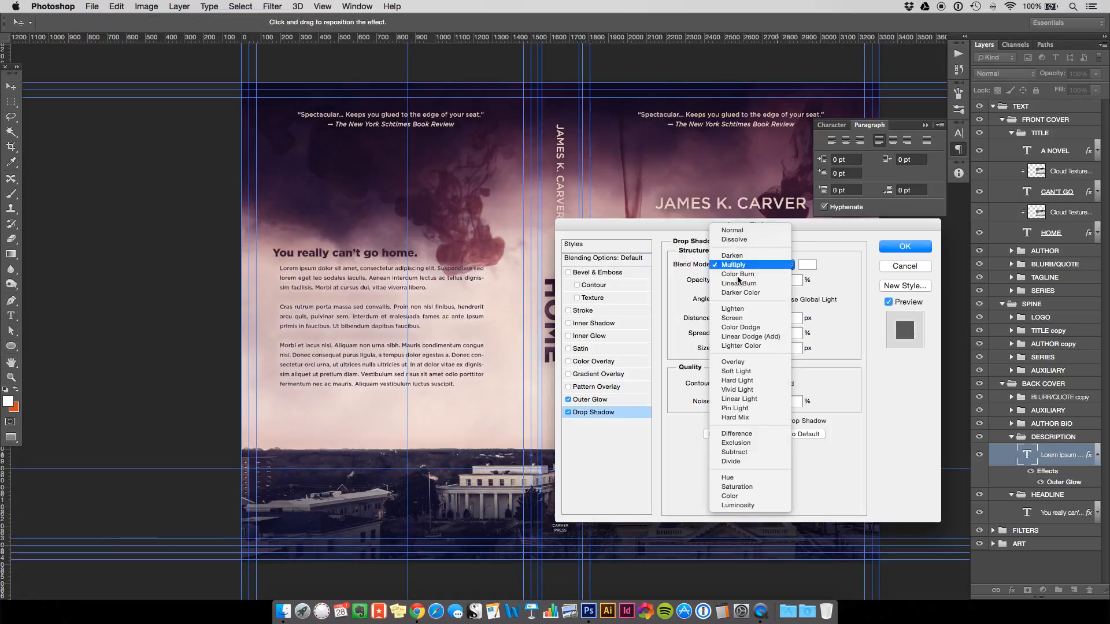
{"action": "left_click", "coordinate": [737, 317]}
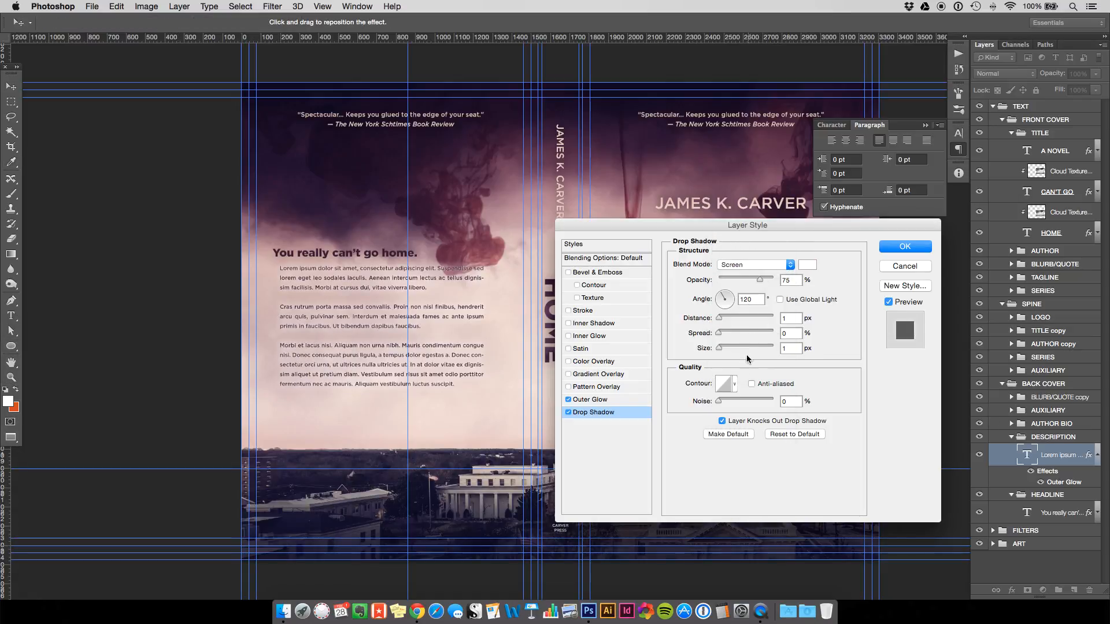
{"action": "left_click", "coordinate": [750, 280]}
{"action": "left_click", "coordinate": [905, 247]}
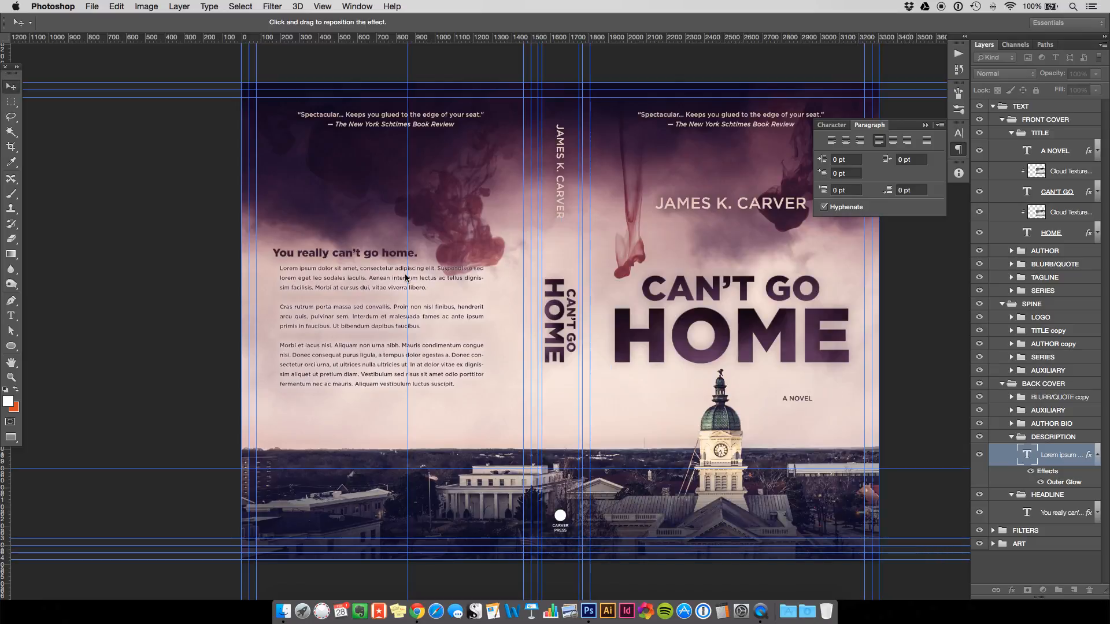
{"action": "key", "text": "super+plus"}
{"action": "key", "text": "super+plus"}
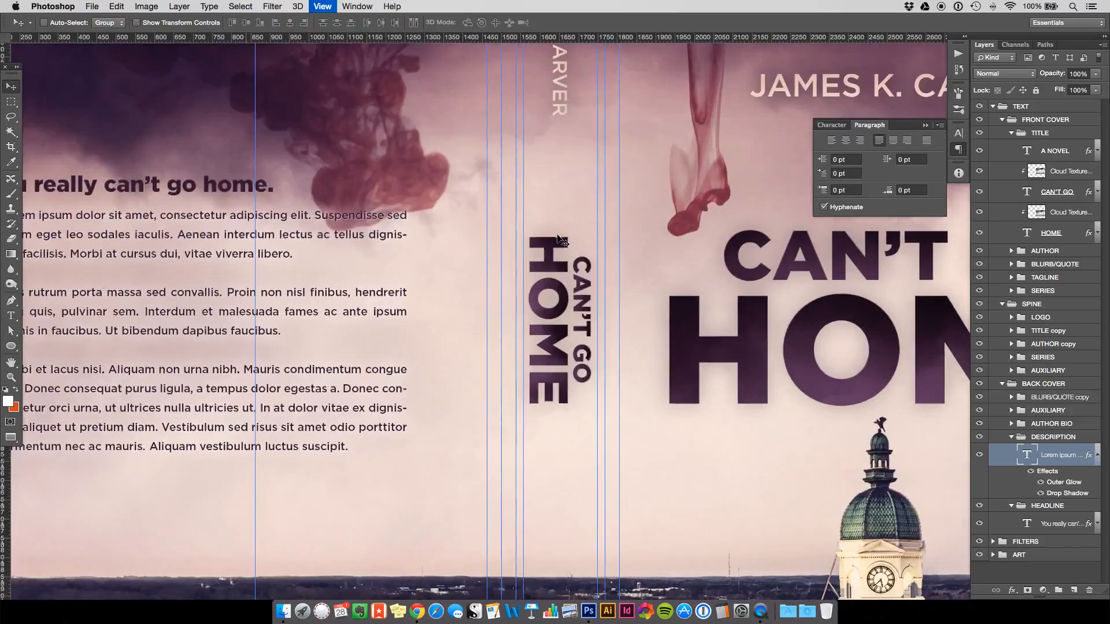
Compare the description's drop shadow on and off, then lower its opacity to 41%.
{"action": "key", "text": "super+plus"}
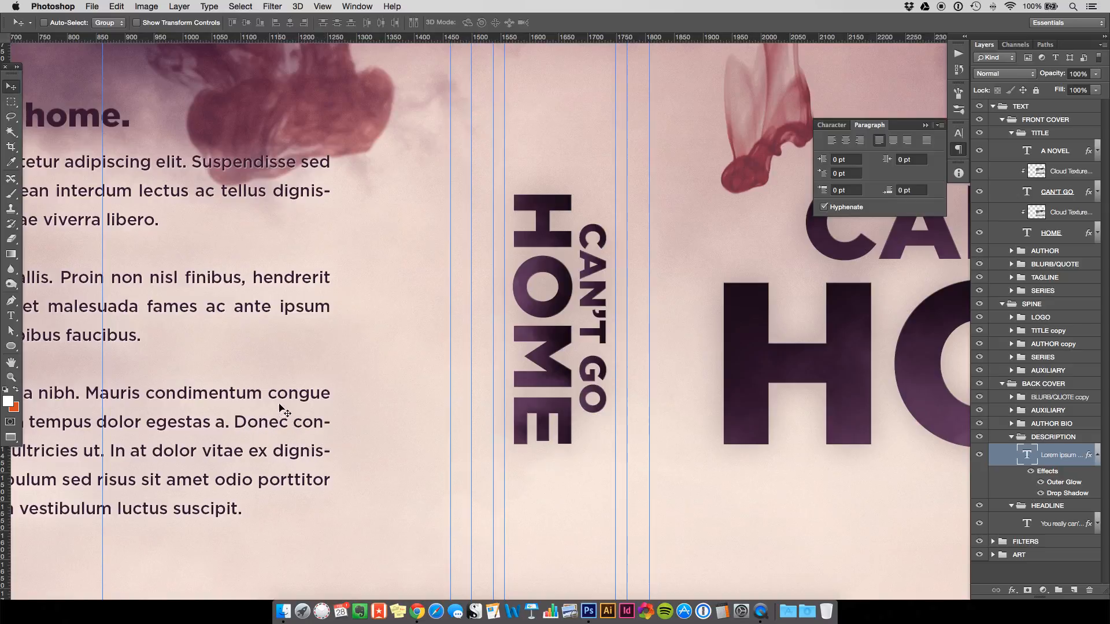
{"action": "key", "text": "super+minus"}
{"action": "key", "text": "super+minus"}
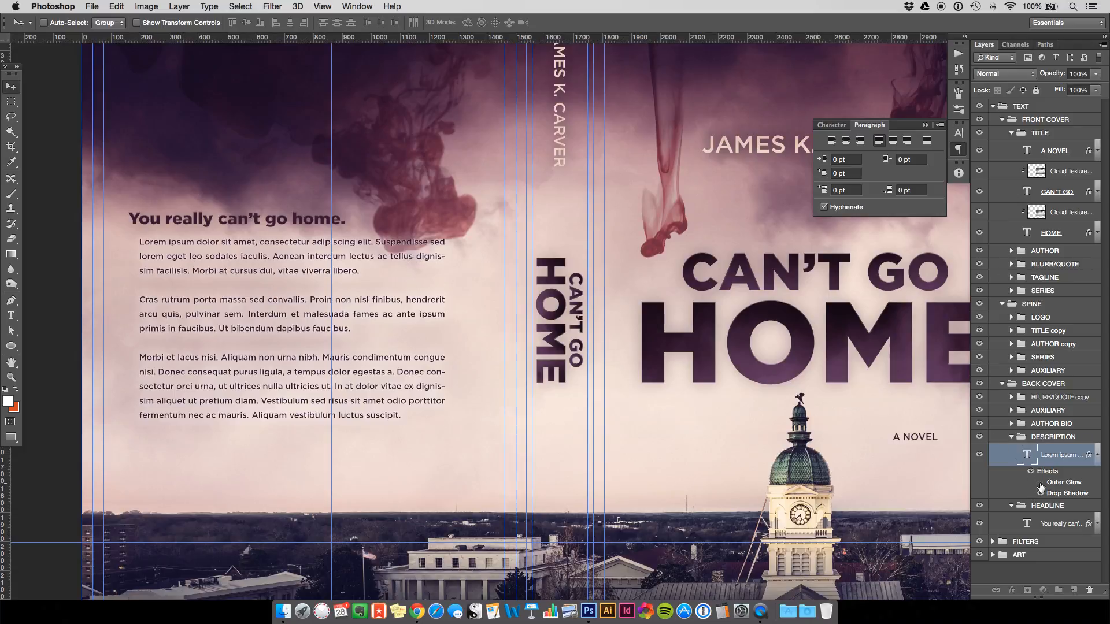
{"action": "left_click", "coordinate": [1041, 492]}
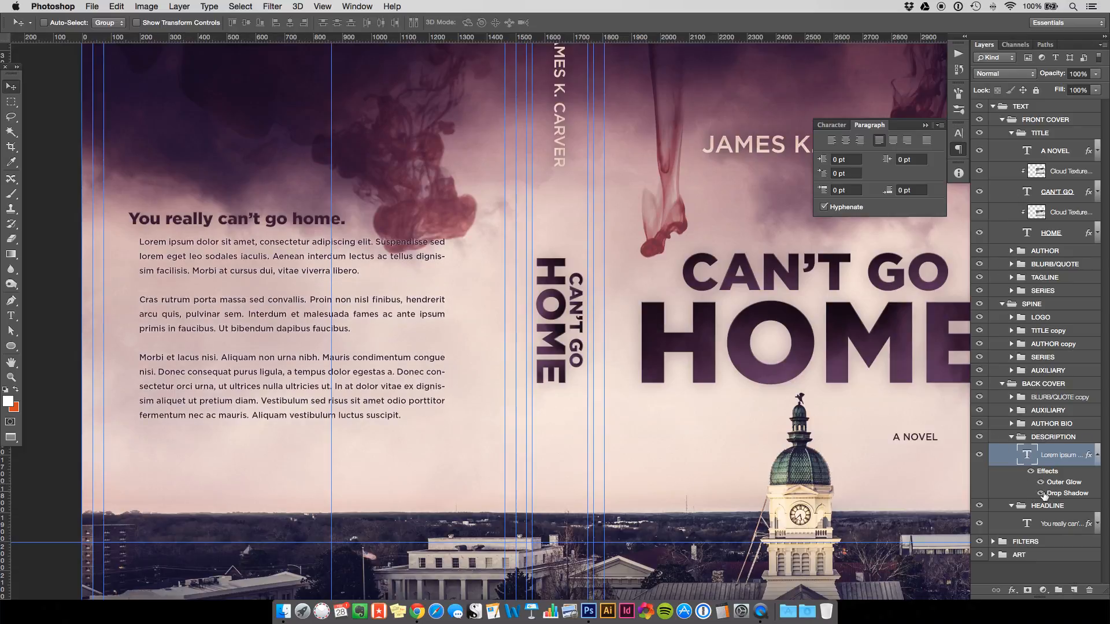
{"action": "left_click", "coordinate": [1041, 493]}
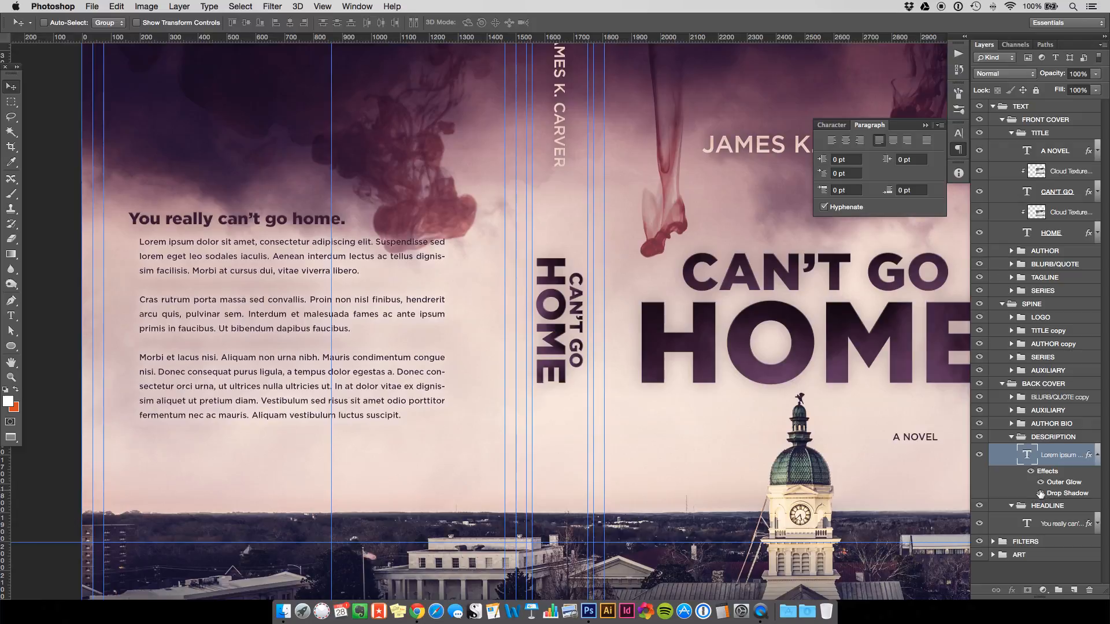
{"action": "left_click", "coordinate": [1041, 493]}
{"action": "double_click", "coordinate": [1064, 493]}
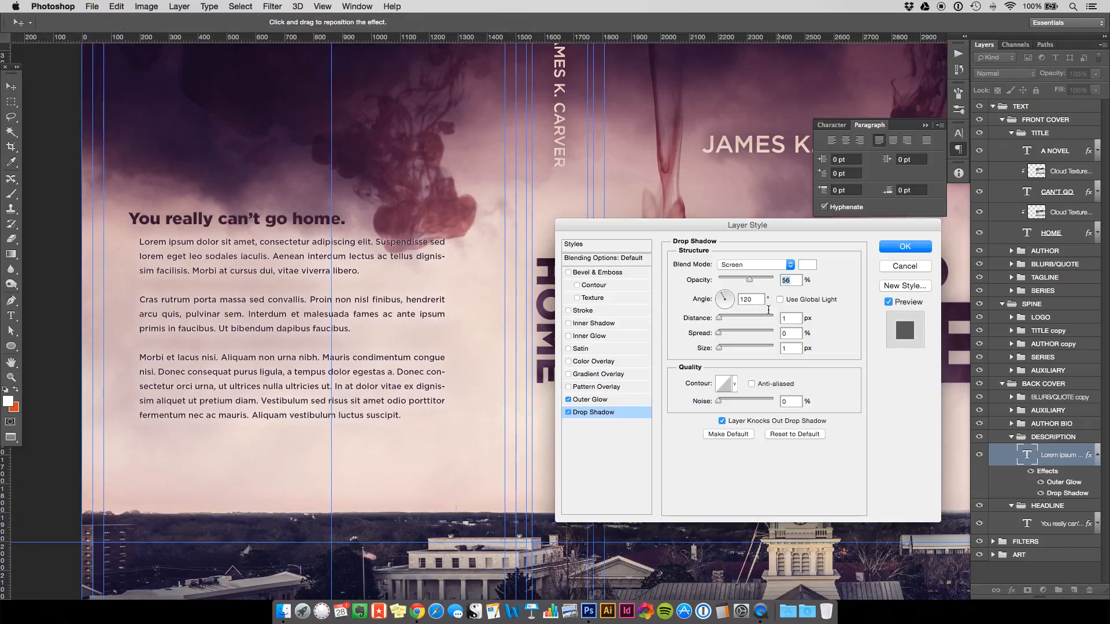
{"action": "left_click_drag", "start_coordinate": [750, 281], "coordinate": [740, 281]}
{"action": "left_click", "coordinate": [889, 248]}
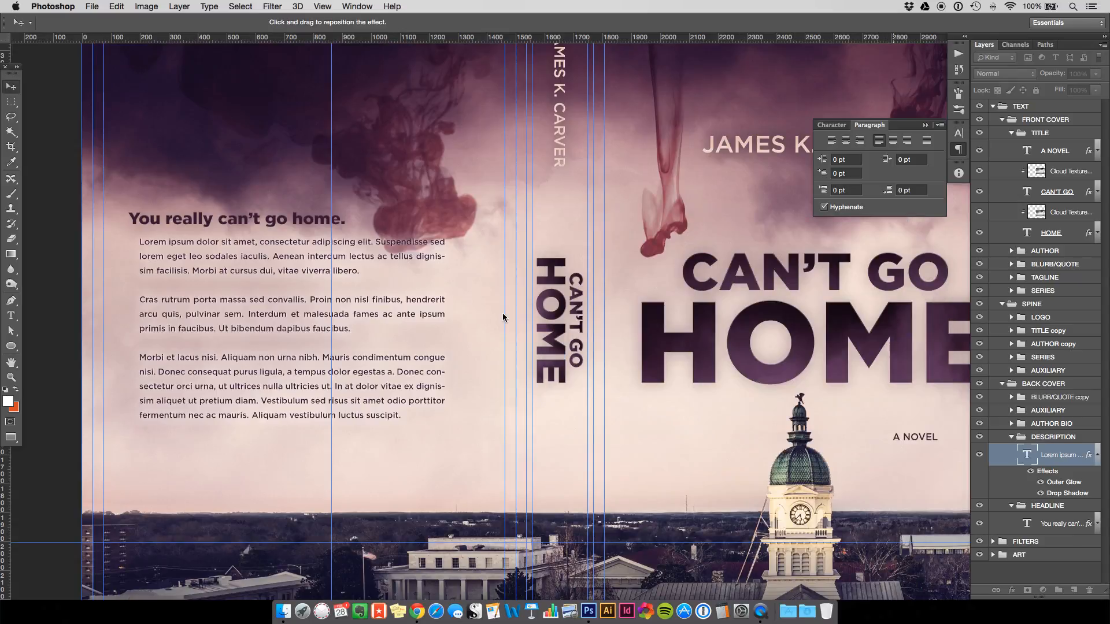
{"action": "key", "text": "super+minus"}
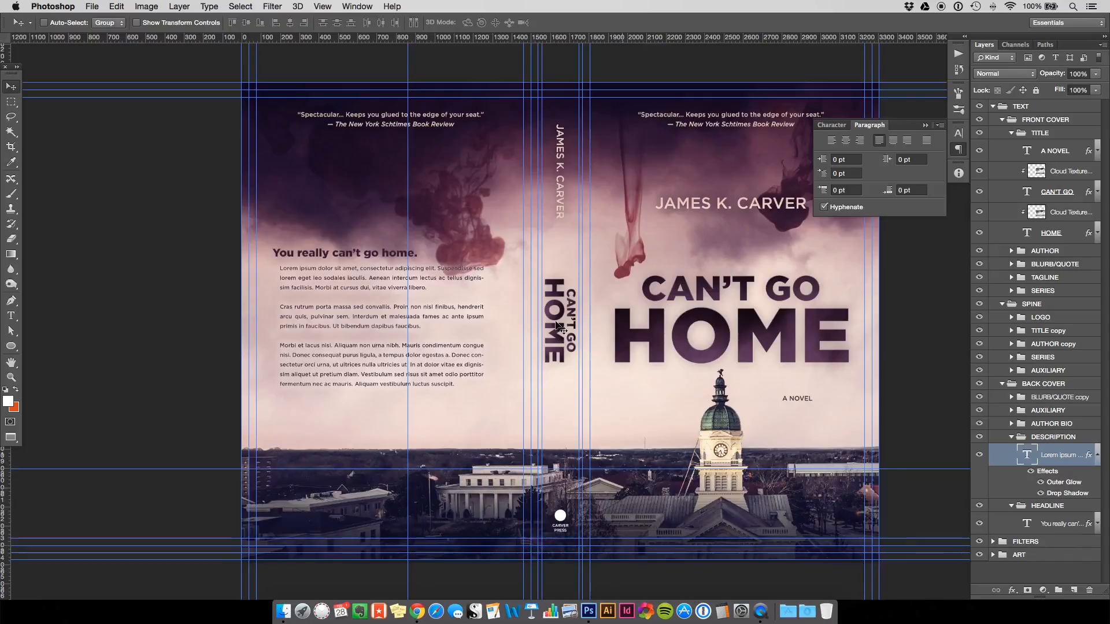
{"action": "key", "text": "h"}
{"action": "left_click_drag", "start_coordinate": [502, 260], "coordinate": [442, 261]}
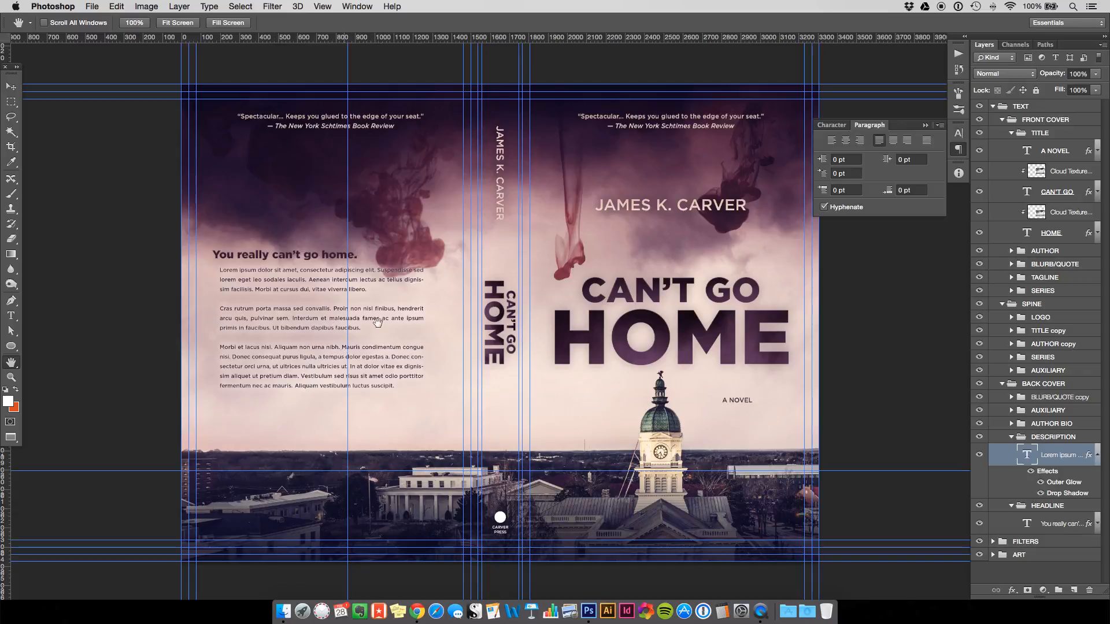
Duplicate the back-cover headline layer and move the copy below the description.
{"action": "left_click_drag", "start_coordinate": [358, 362], "coordinate": [358, 360]}
{"action": "scroll", "coordinate": [358, 360], "scroll_direction": "down", "scroll_amount": 2}
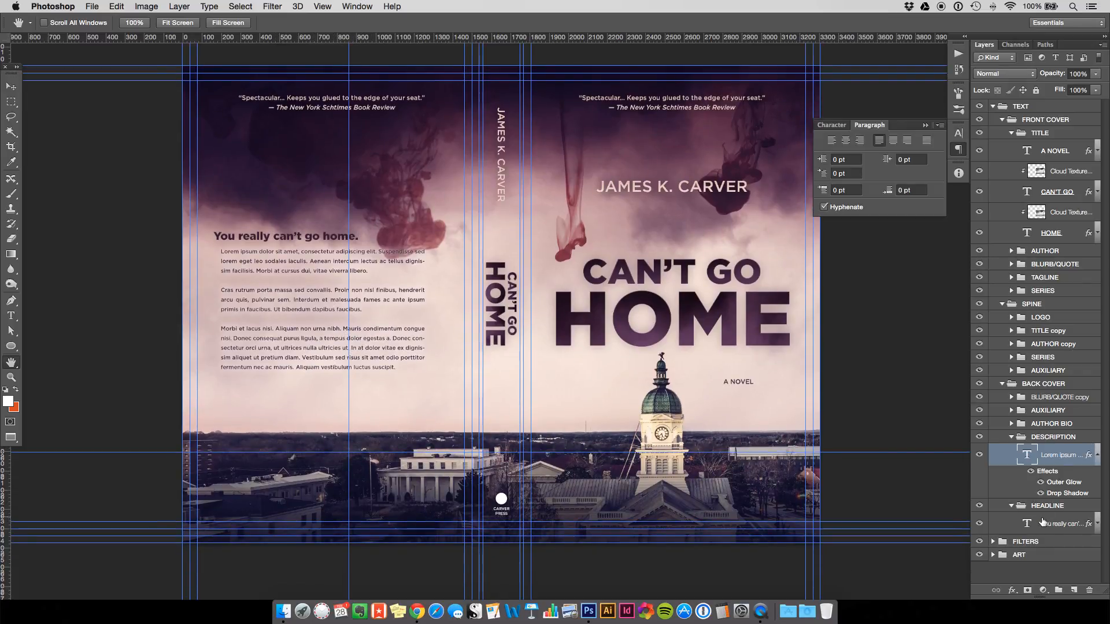
{"action": "left_click", "coordinate": [1044, 523]}
{"action": "key", "text": "super+j"}
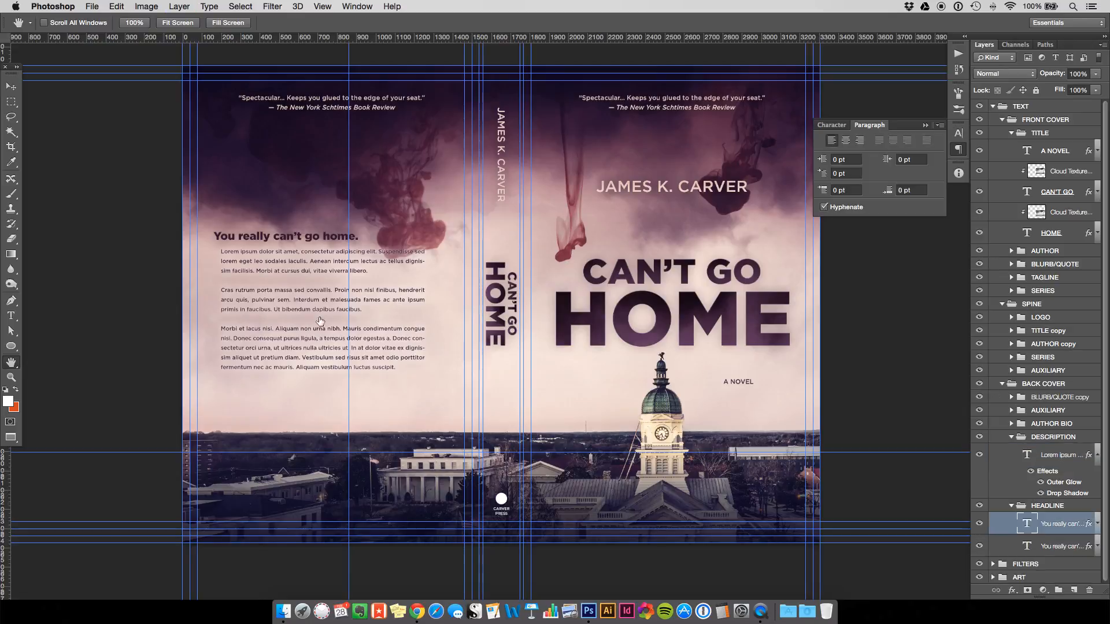
{"action": "key", "text": "v"}
{"action": "left_click_drag", "start_coordinate": [296, 240], "coordinate": [390, 407]}
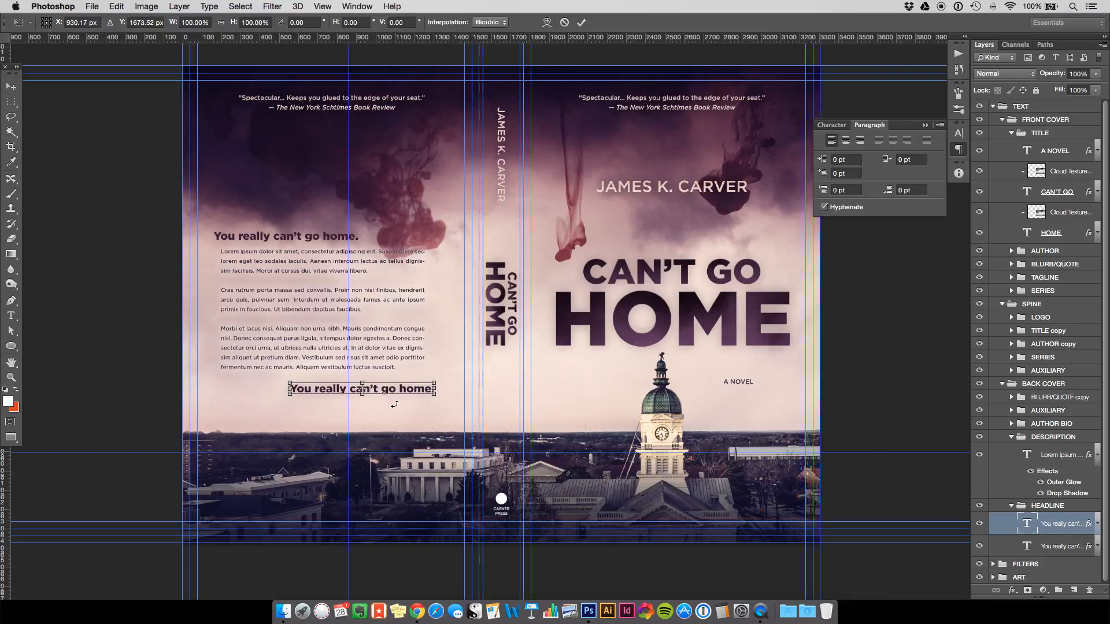
Retype the copy as 'Afterall, home is where the heart...was.' and position it under the description.
{"action": "double_click", "coordinate": [1027, 524]}
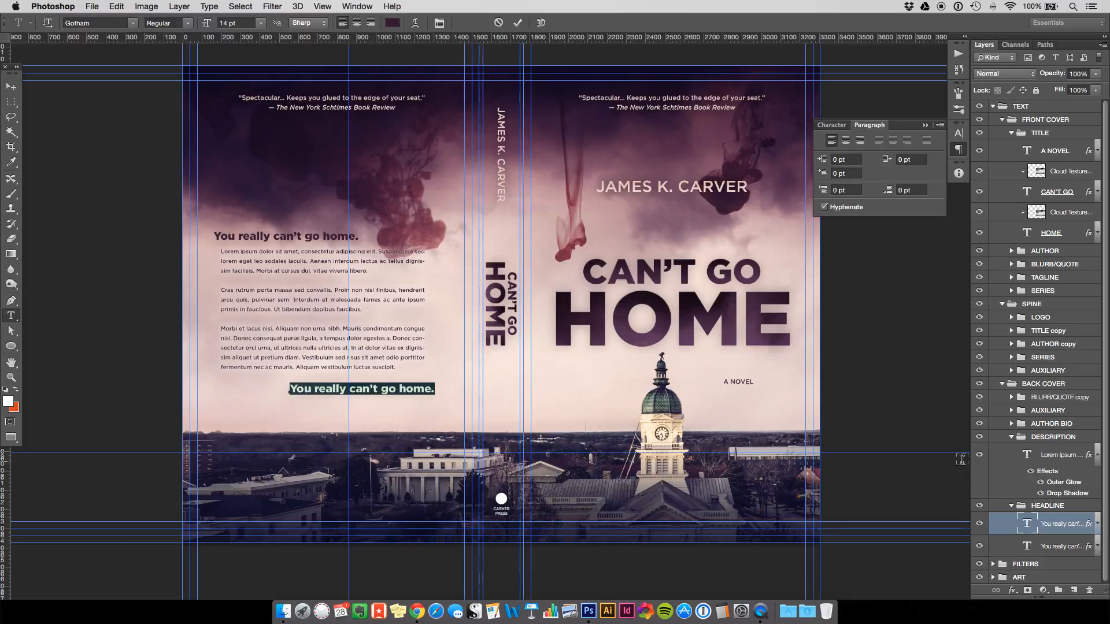
{"action": "type", "text": "A"}
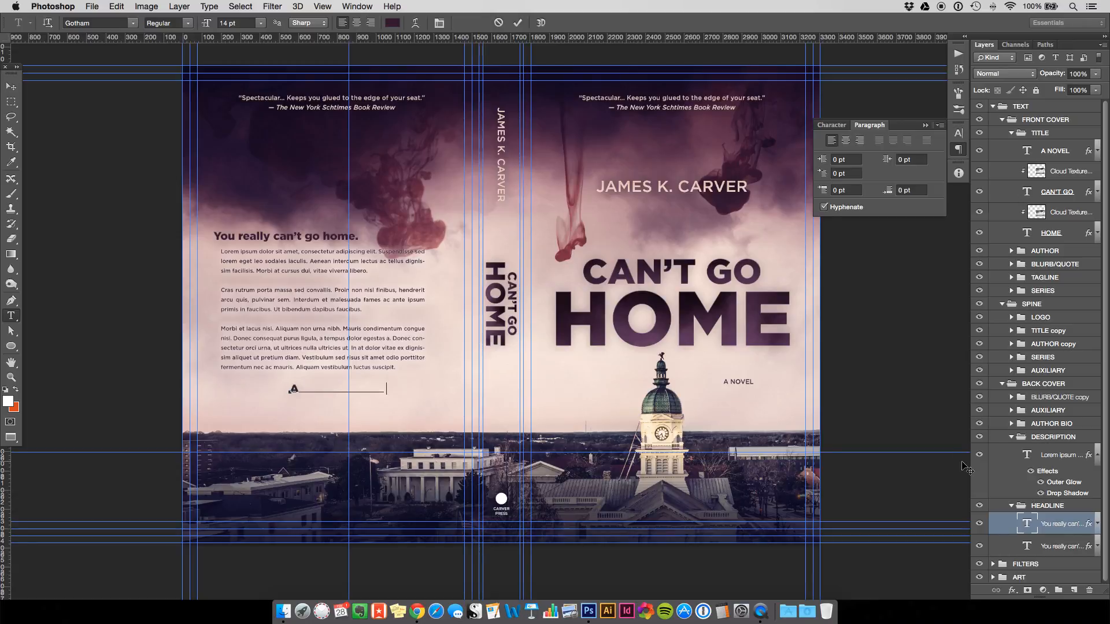
{"action": "type", "text": "fterall, home is where the heart...was."}
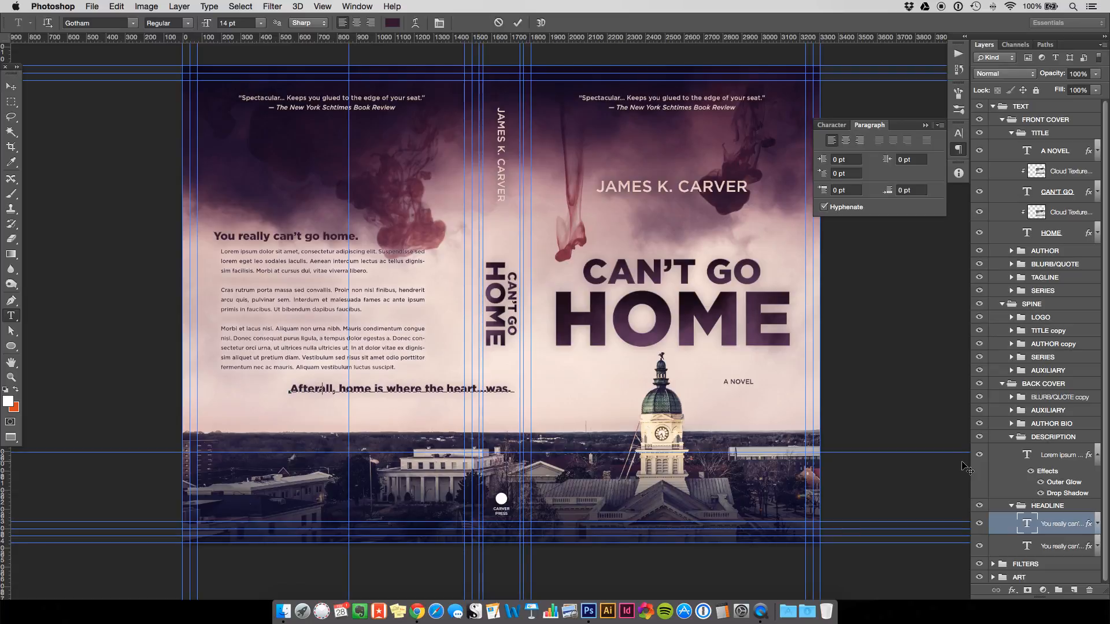
{"action": "key", "text": "super+Return"}
{"action": "key", "text": "v"}
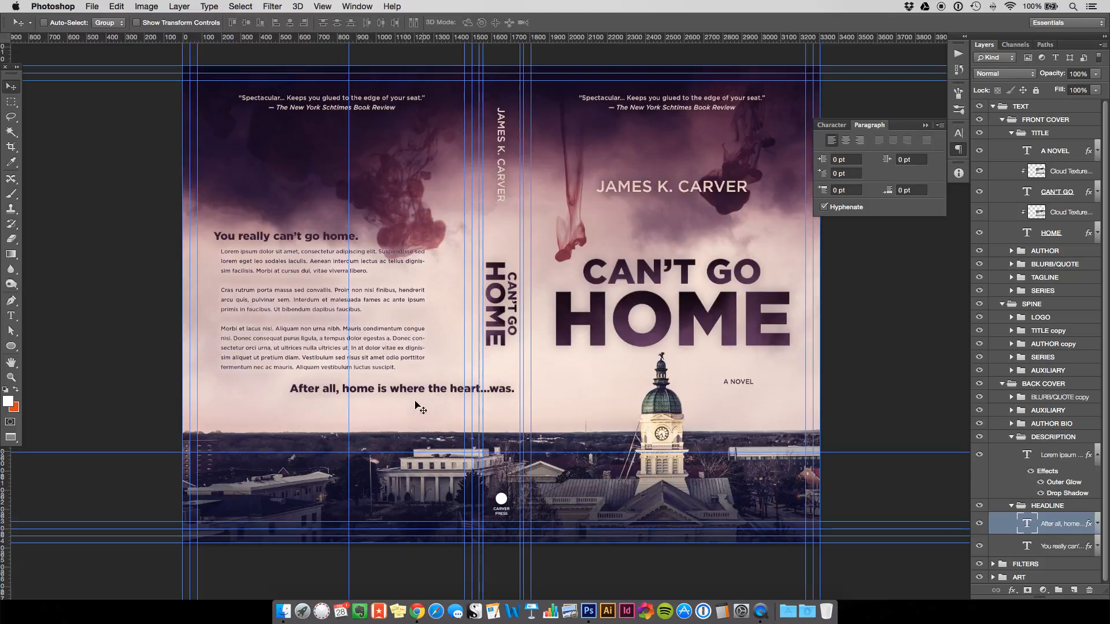
{"action": "left_click_drag", "start_coordinate": [415, 405], "coordinate": [356, 404]}
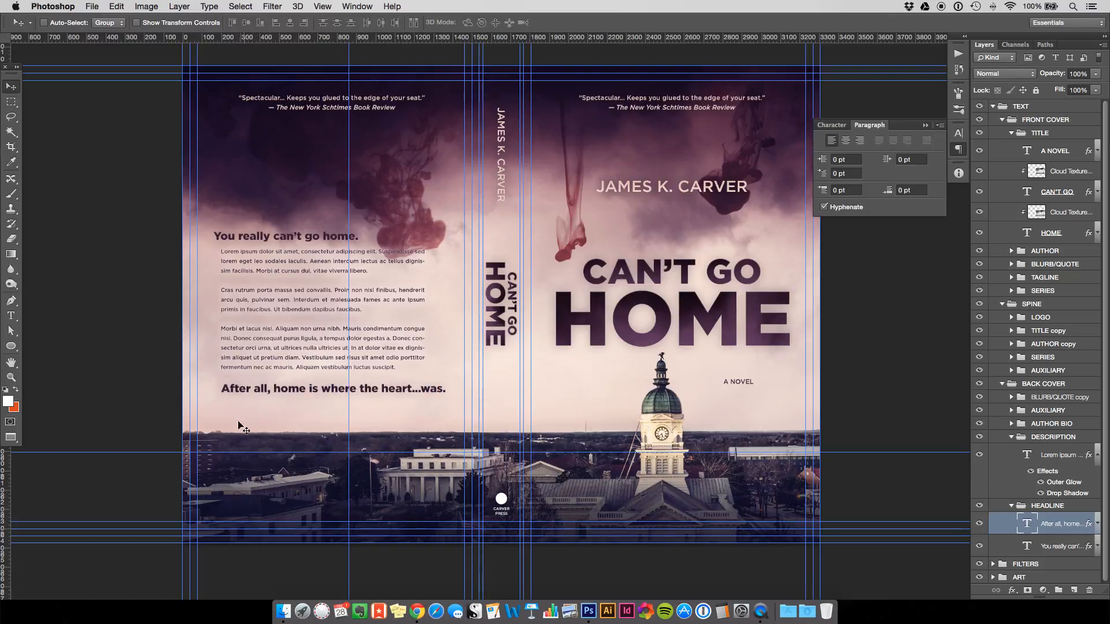
{"action": "key", "text": "super+t"}
{"action": "key", "text": "Return"}
Shorten the tagline to 'Home is where the heart...was.' and centre it under the description.
{"action": "key", "text": "t"}
{"action": "left_click", "coordinate": [274, 387]}
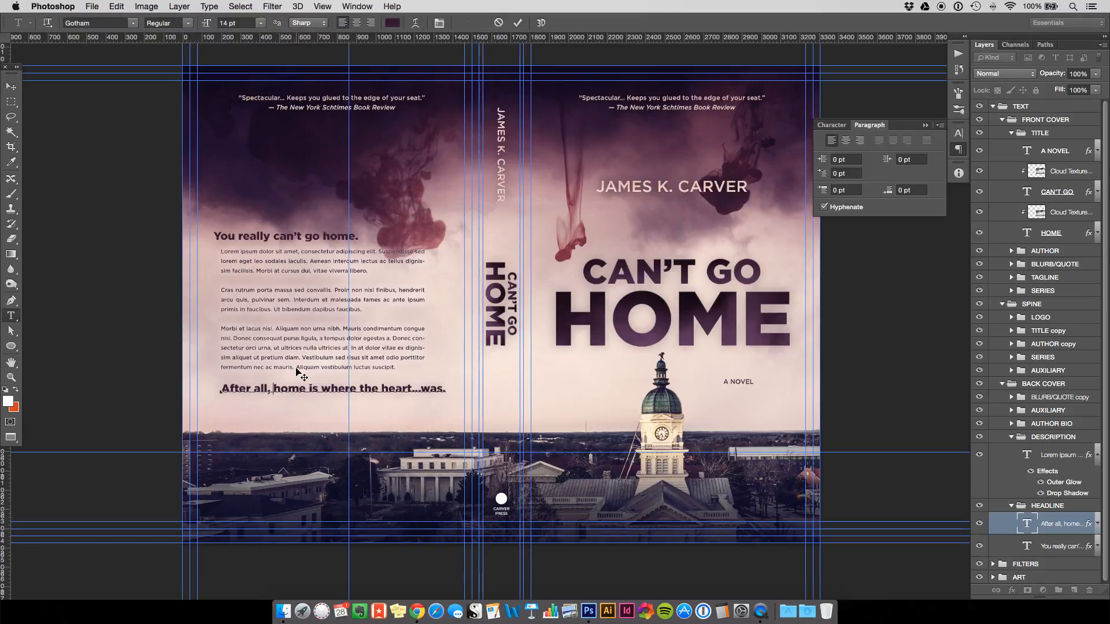
{"action": "key", "text": "shift+Home"}
{"action": "key", "text": "BackSpace"}
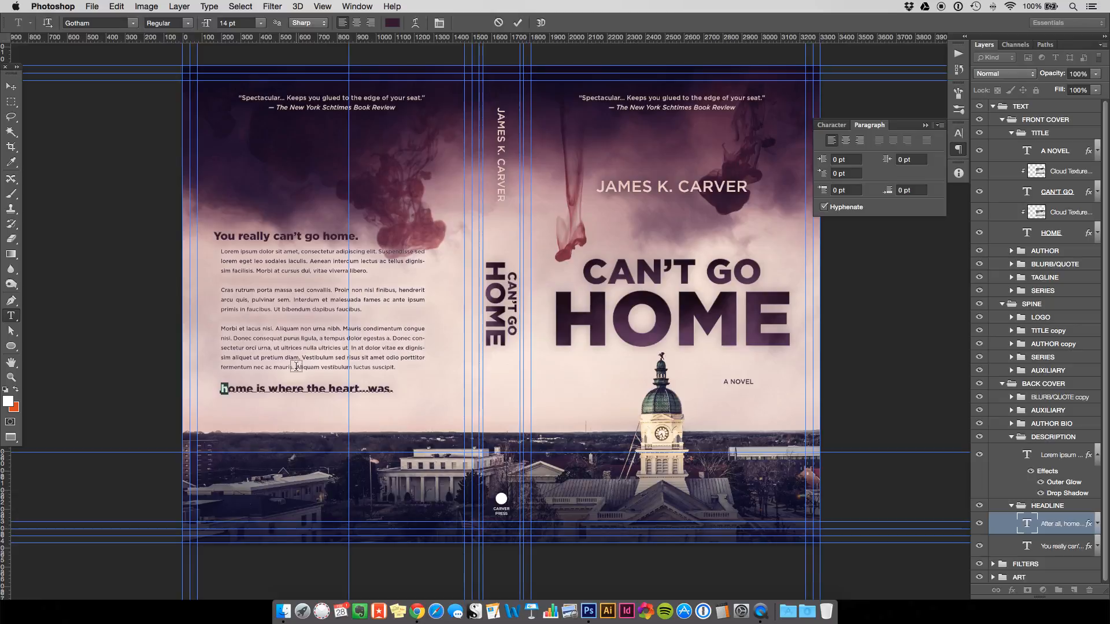
{"action": "type", "text": "H"}
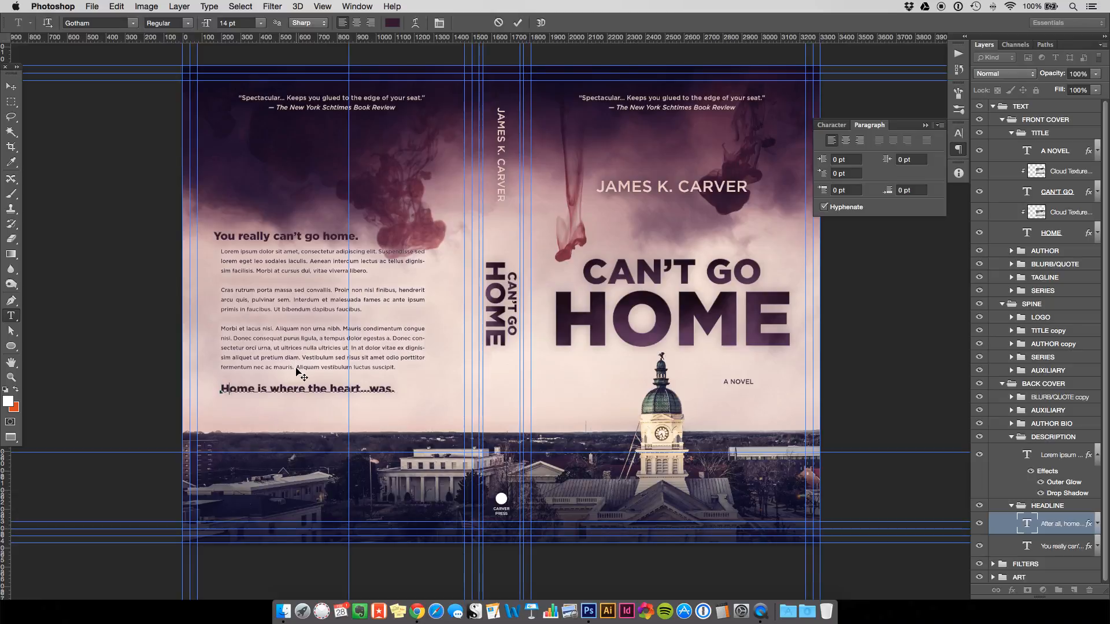
{"action": "key", "text": "super+Return"}
{"action": "key", "text": "v"}
{"action": "left_click_drag", "start_coordinate": [299, 403], "coordinate": [327, 408]}
{"action": "key", "text": "shift+Up"}
{"action": "key", "text": "shift+Up"}
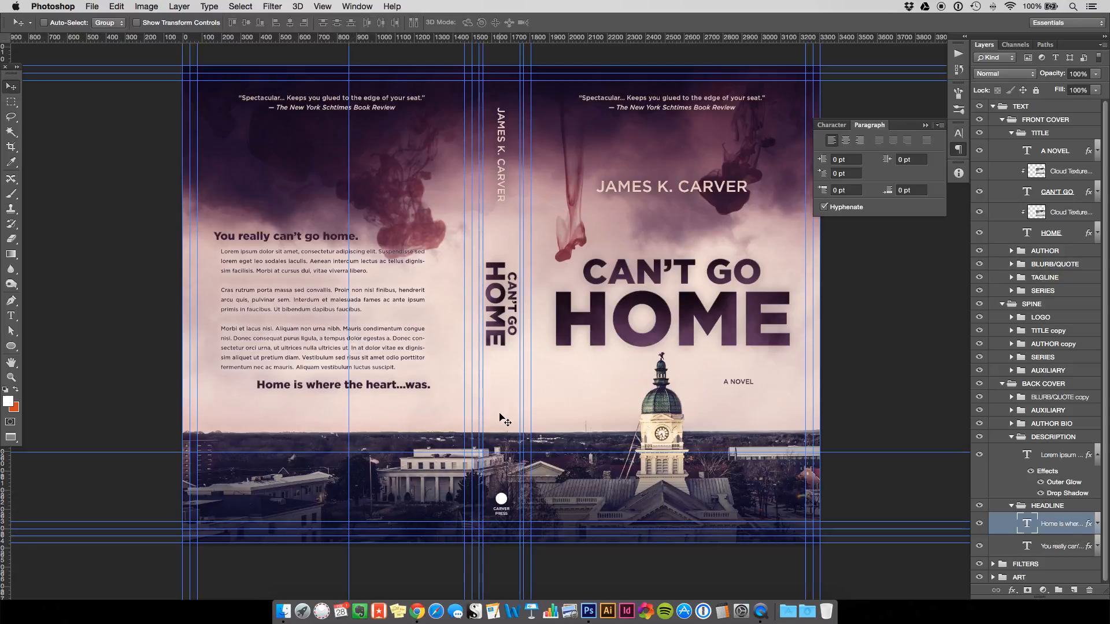
{"action": "key", "text": "shift+Up"}
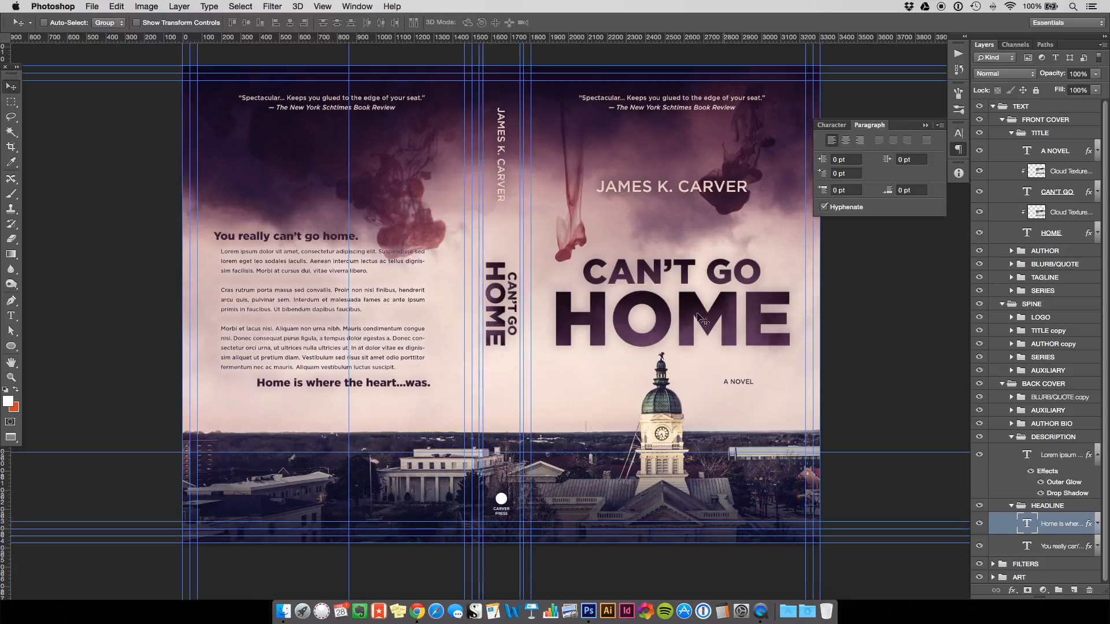
Shift the DESCRIPTION and HEADLINE groups together slightly down and left on the back cover.
{"action": "left_click", "coordinate": [1049, 437]}
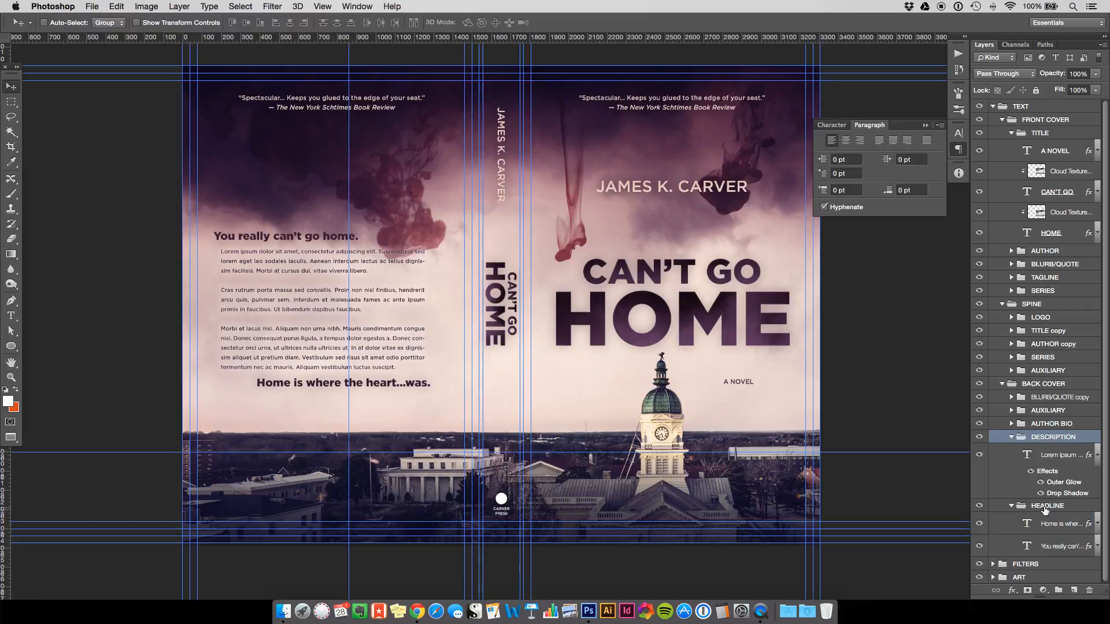
{"action": "left_click", "coordinate": [1045, 505], "text": "shift"}
{"action": "left_click_drag", "start_coordinate": [305, 296], "coordinate": [313, 303]}
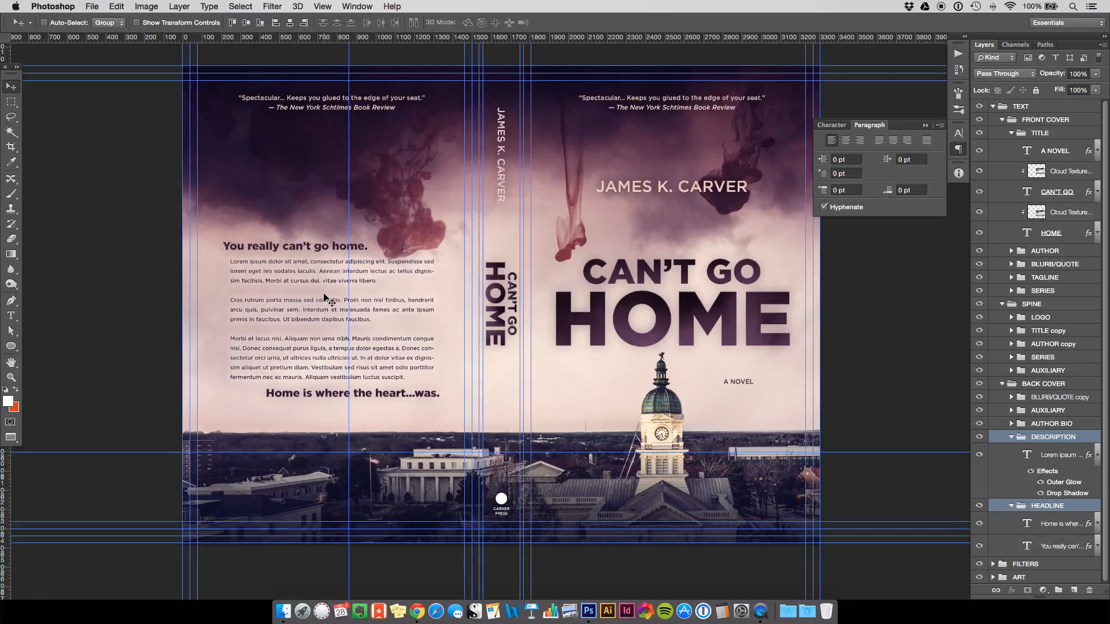
{"action": "key", "text": "Left"}
{"action": "key", "text": "Left"}
{"action": "key", "text": "Left"}
{"action": "key", "text": "Left"}
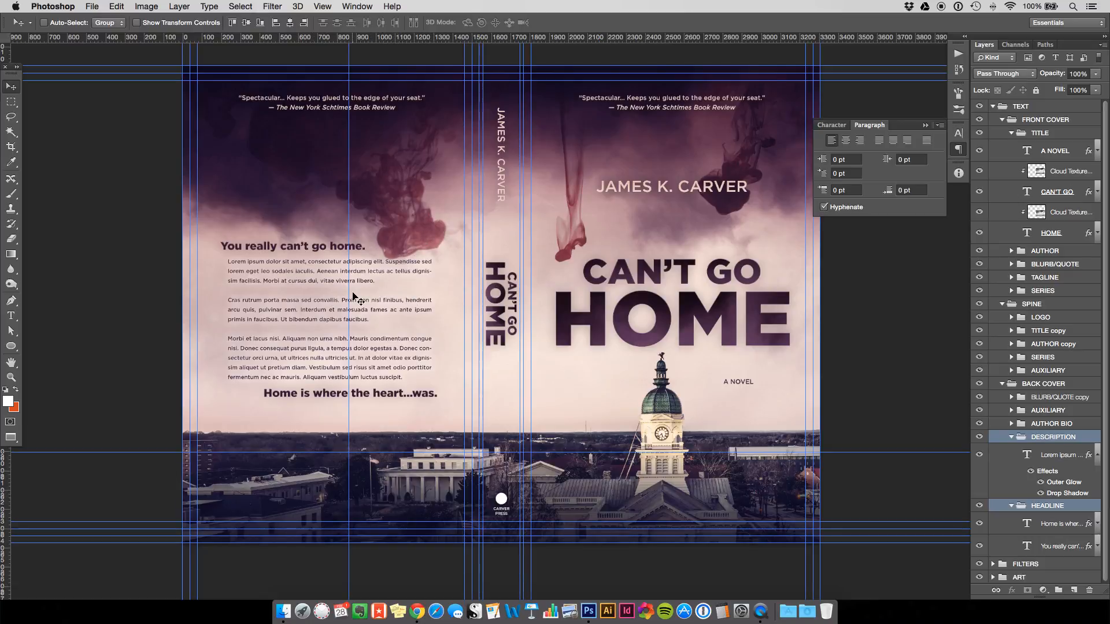
{"action": "key", "text": "shift+Down"}
{"action": "key", "text": "shift+Down"}
{"action": "key", "text": "shift+Down"}
{"action": "key", "text": "shift+Down"}
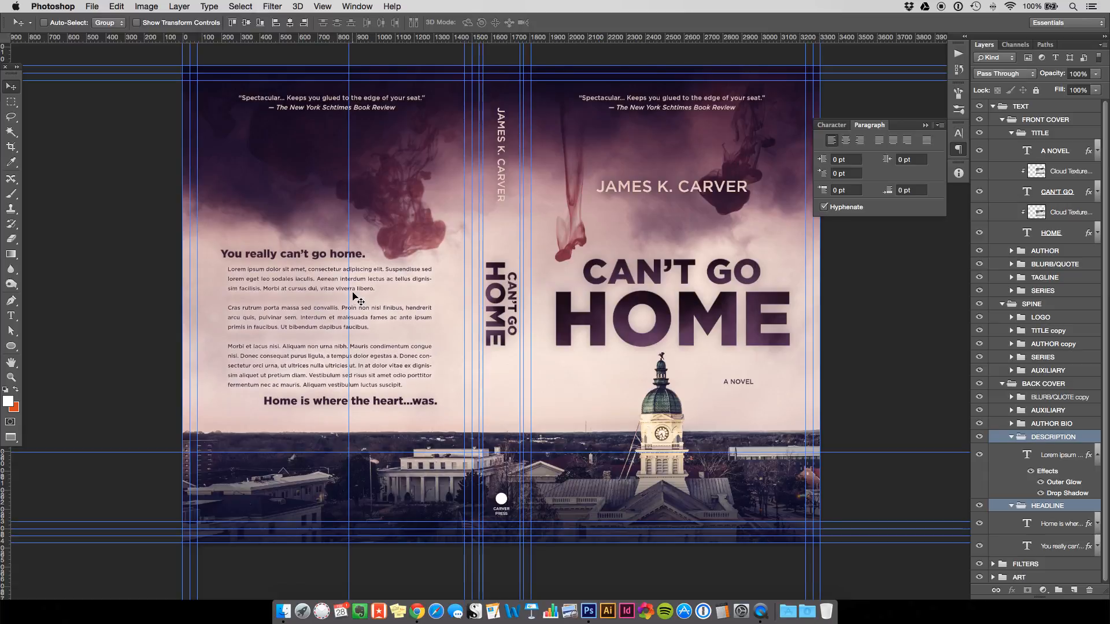
Duplicate the 'Spectacular…' review quote downward, nudging copies into three evenly stacked quotes.
{"action": "left_click", "coordinate": [1012, 398]}
{"action": "left_click", "coordinate": [1038, 417]}
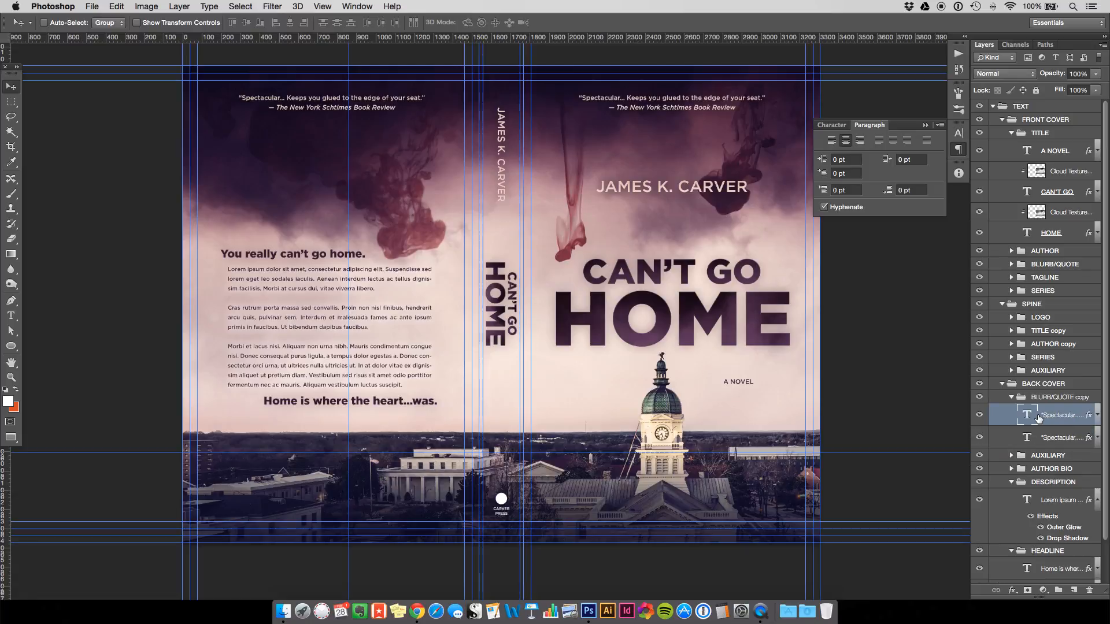
{"action": "left_click_drag", "start_coordinate": [313, 111], "coordinate": [318, 201]}
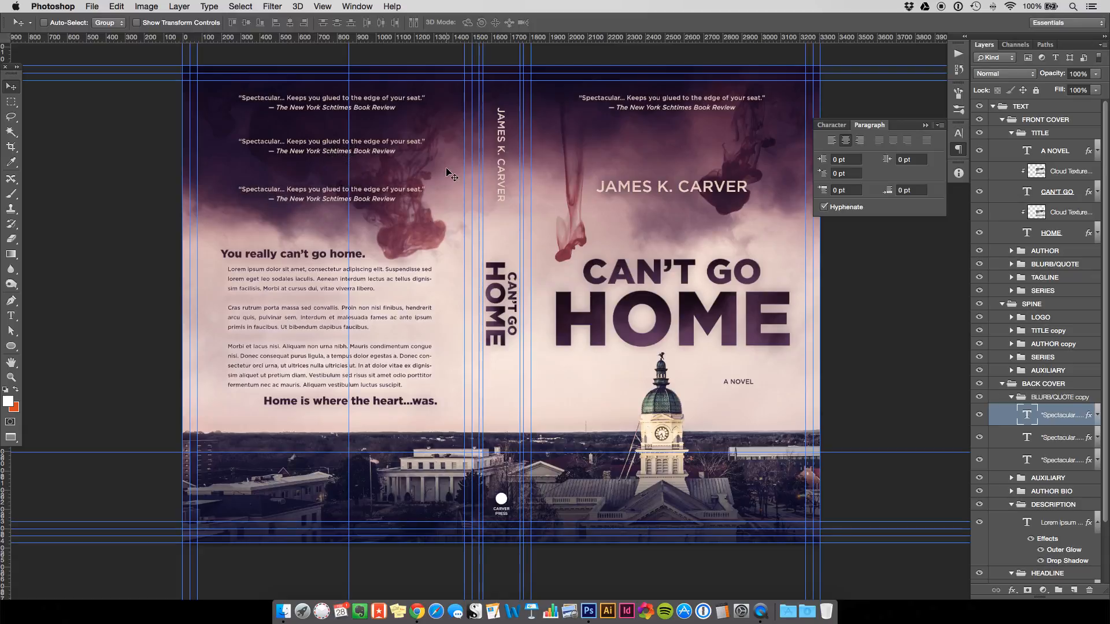
{"action": "key", "text": "Up"}
{"action": "key", "text": "Up"}
{"action": "key", "text": "Up"}
{"action": "key", "text": "Up"}
{"action": "key", "text": "Up"}
{"action": "key", "text": "Up"}
{"action": "key", "text": "Up"}
{"action": "key", "text": "Up"}
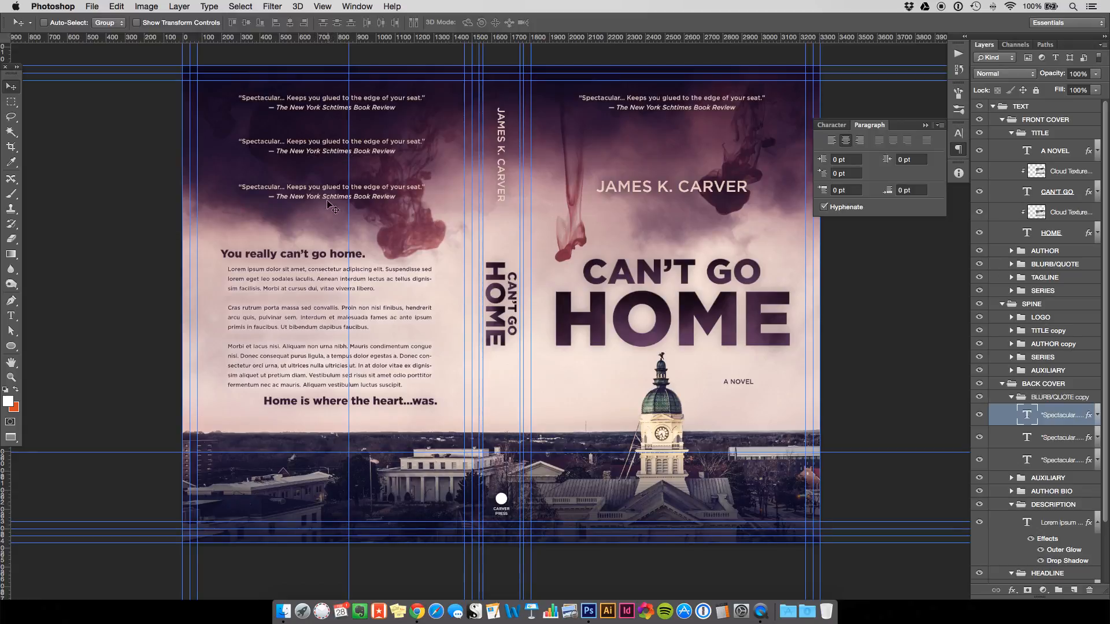
{"action": "left_click", "coordinate": [323, 6]}
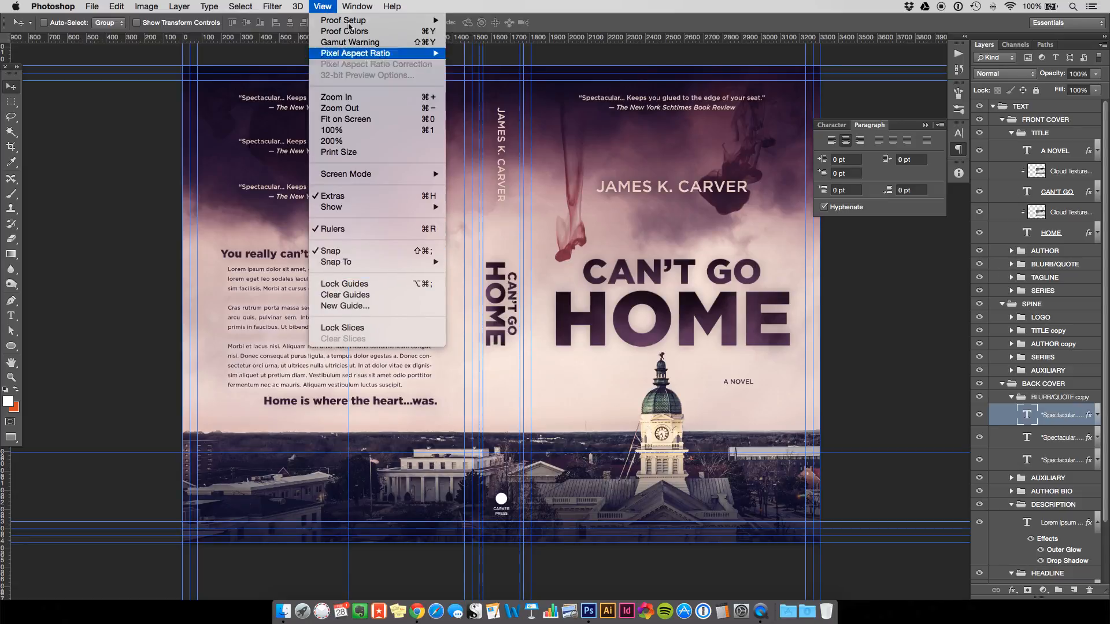
{"action": "left_click", "coordinate": [325, 7]}
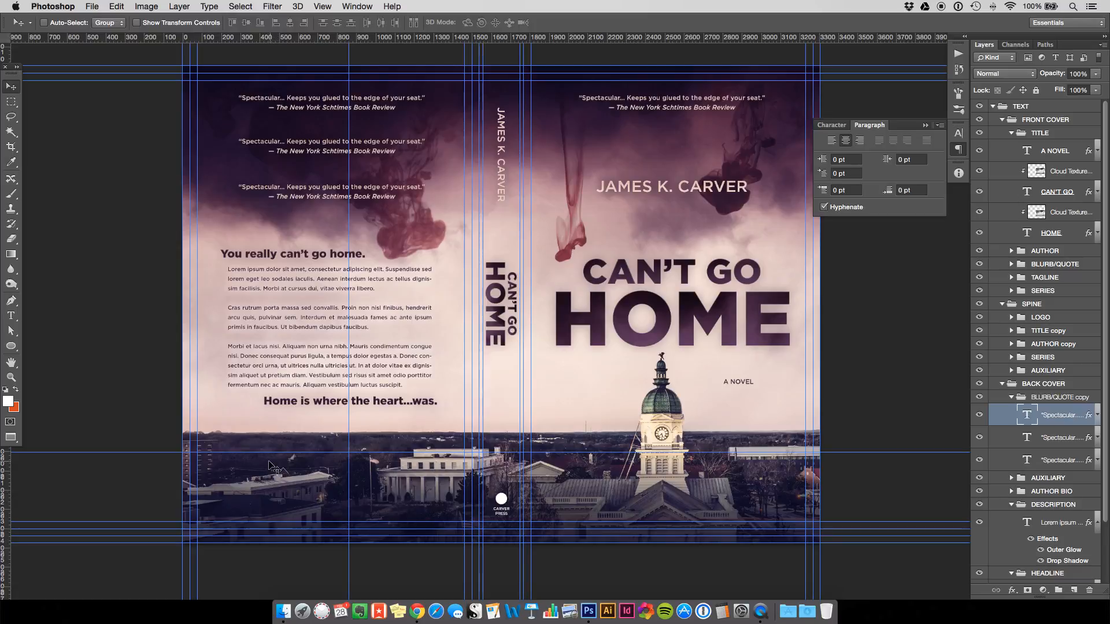
Copy the CARVER PRESS LOGO group into BACK COVER, shift it 1310 px left, and hide it.
{"action": "left_click", "coordinate": [1039, 318]}
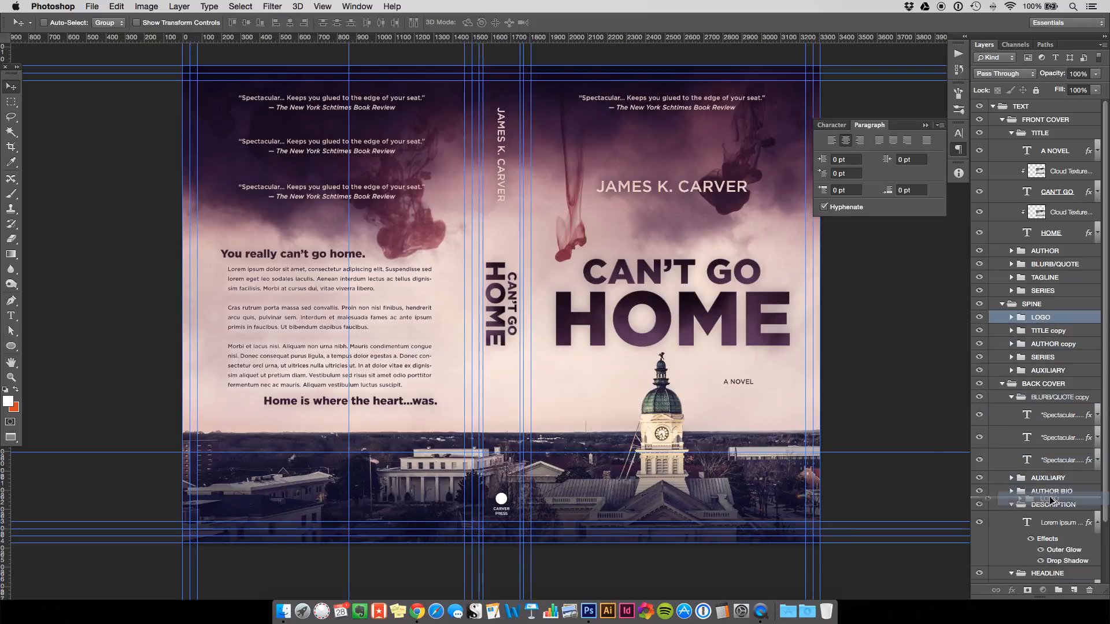
{"action": "left_click_drag", "start_coordinate": [1057, 397], "coordinate": [1057, 395]}
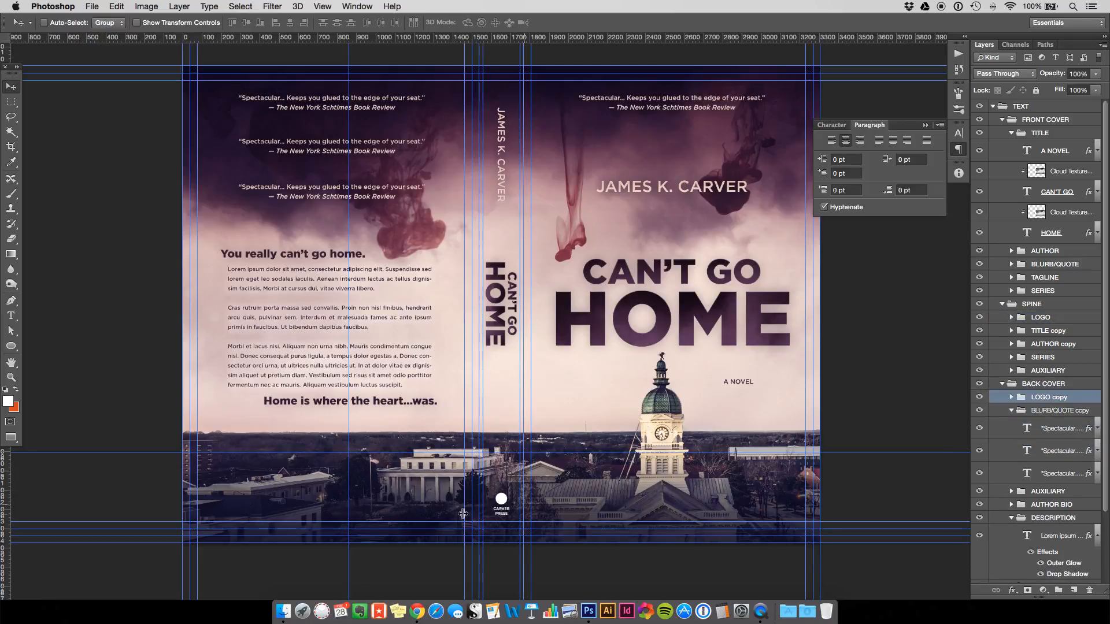
{"action": "left_click_drag", "start_coordinate": [421, 501], "coordinate": [221, 500]}
{"action": "left_click", "coordinate": [979, 397]}
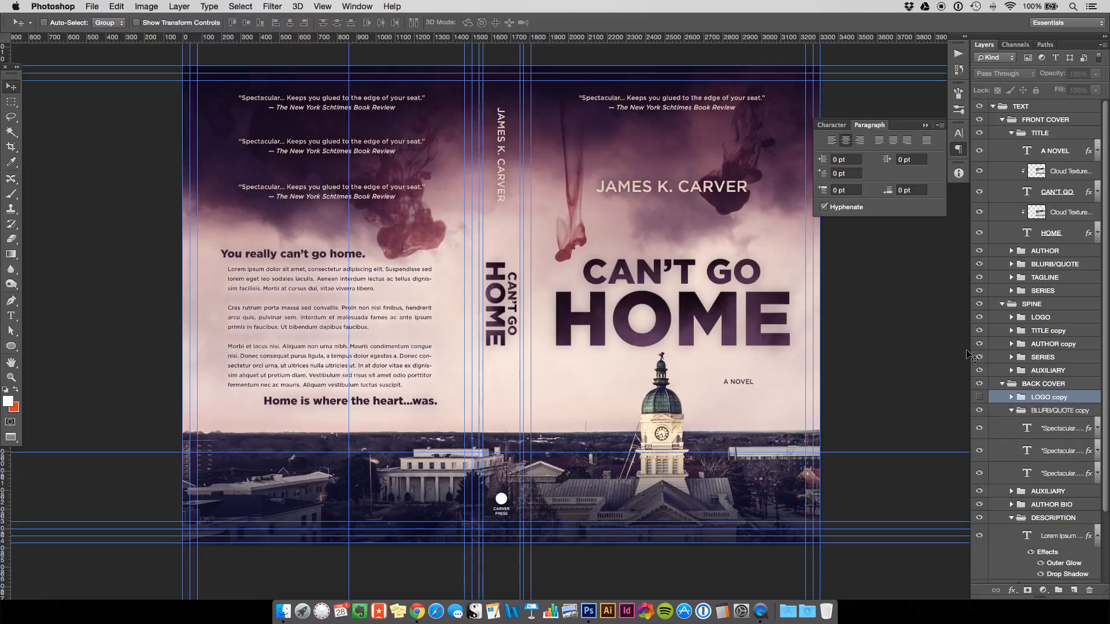
{"action": "left_click", "coordinate": [992, 106]}
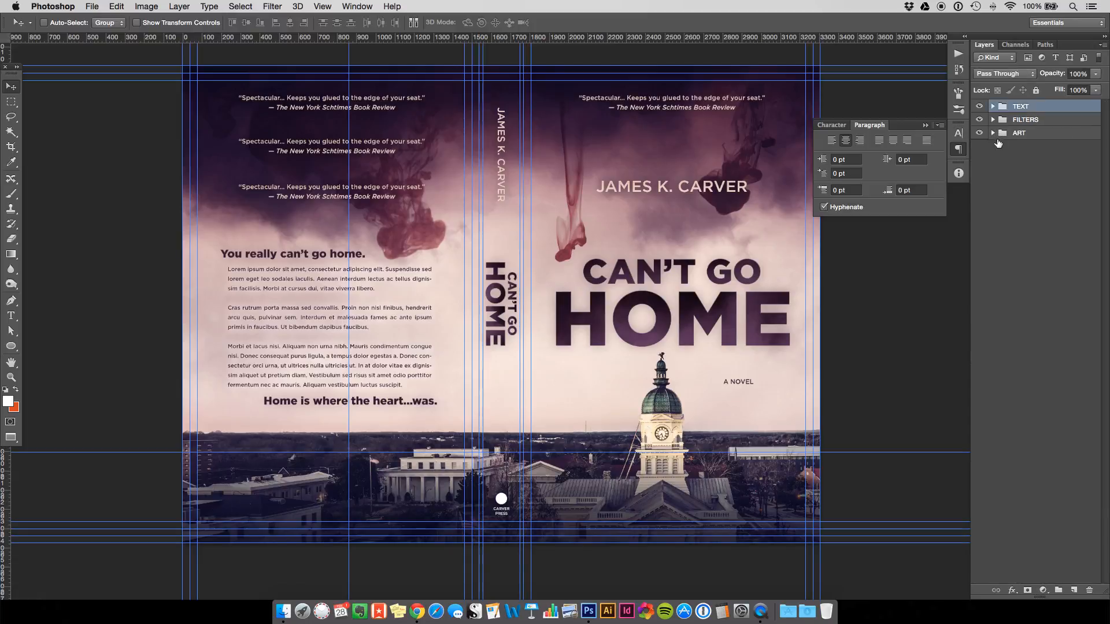
Hide the guides and pan the cover slightly left in the window.
{"action": "key", "text": "super+semicolon"}
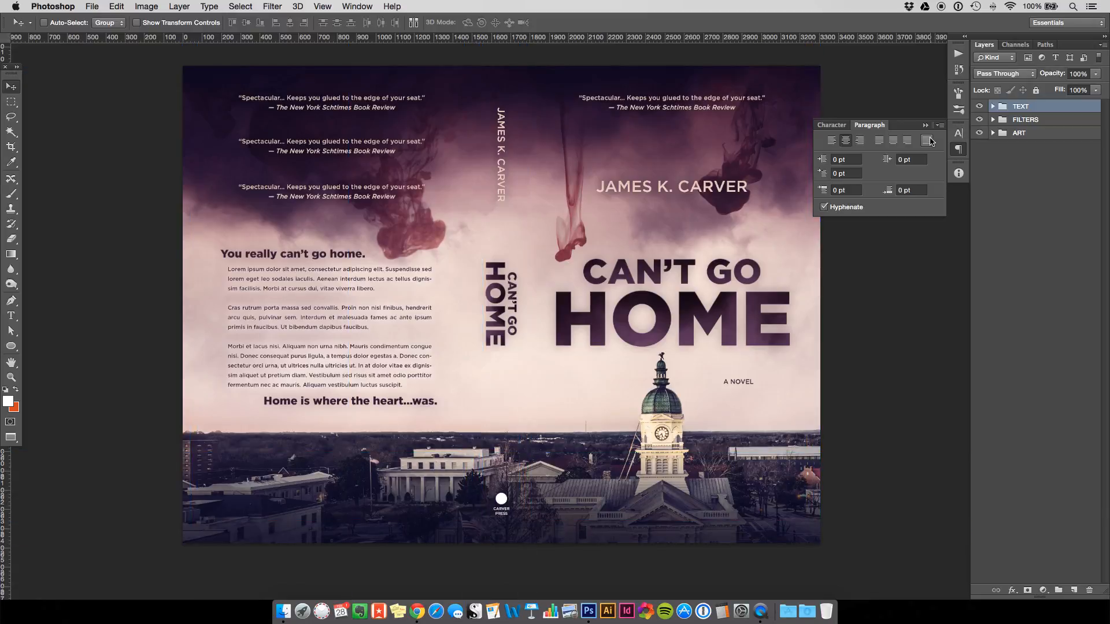
{"action": "key", "text": "h"}
{"action": "left_click_drag", "start_coordinate": [595, 318], "coordinate": [557, 319]}
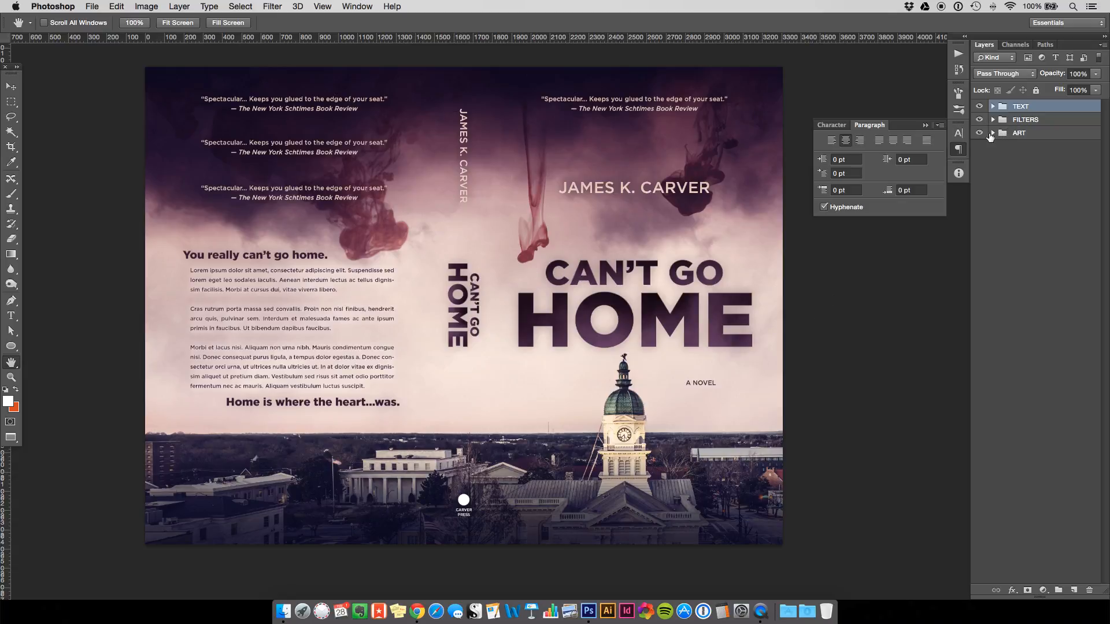
Toggle the ART, FILTERS and TEXT groups off to compare, then turn them all back on.
{"action": "left_click", "coordinate": [980, 134]}
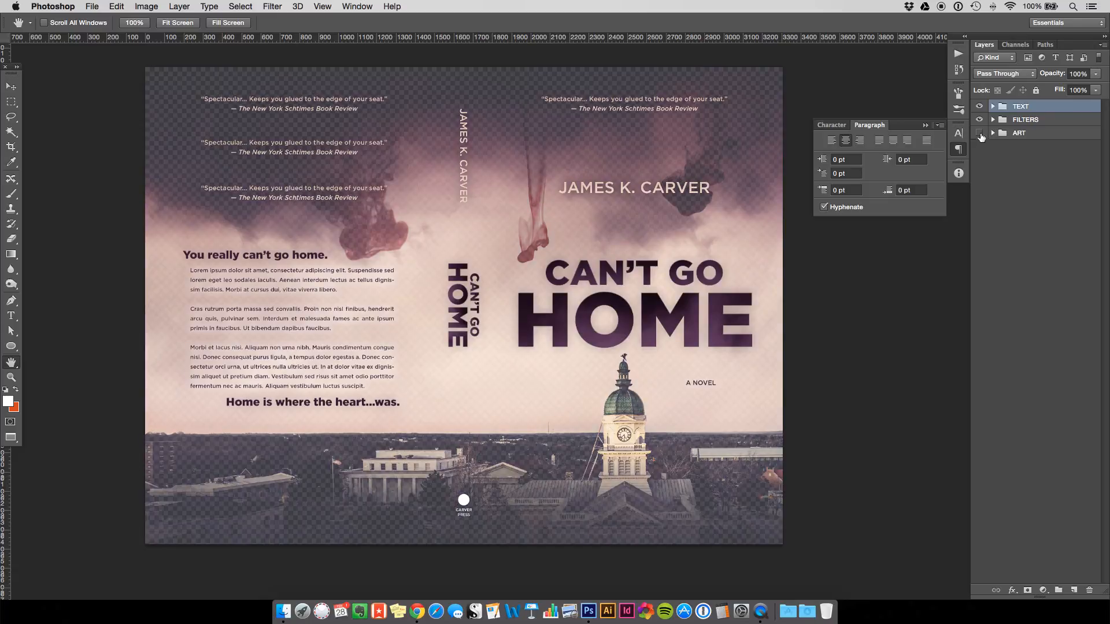
{"action": "left_click", "coordinate": [980, 133]}
{"action": "left_click", "coordinate": [979, 120]}
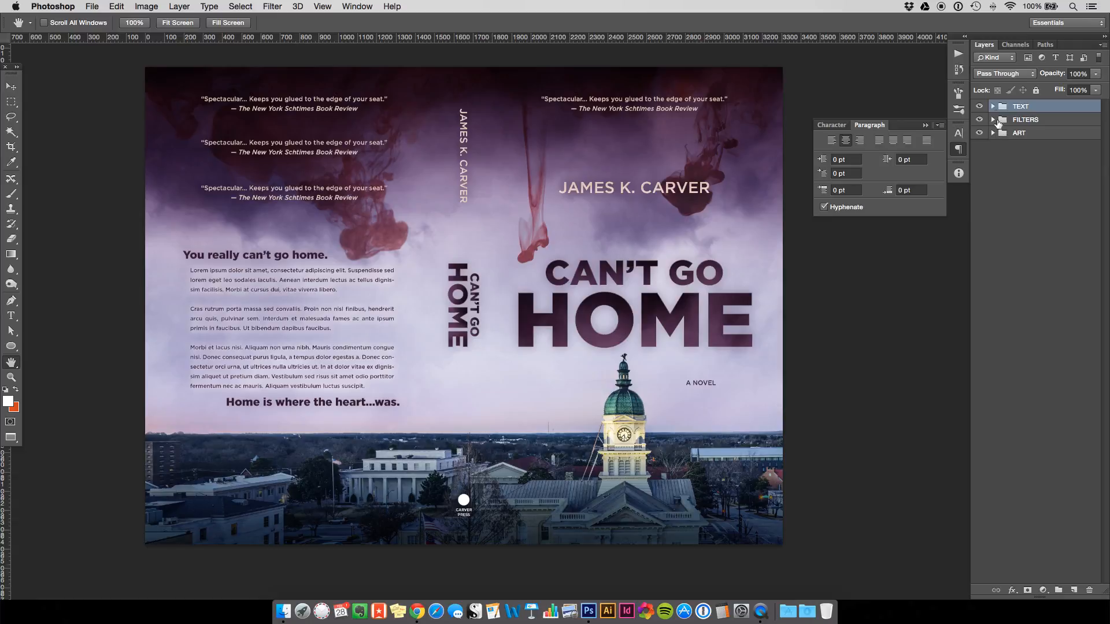
{"action": "left_click", "coordinate": [980, 106]}
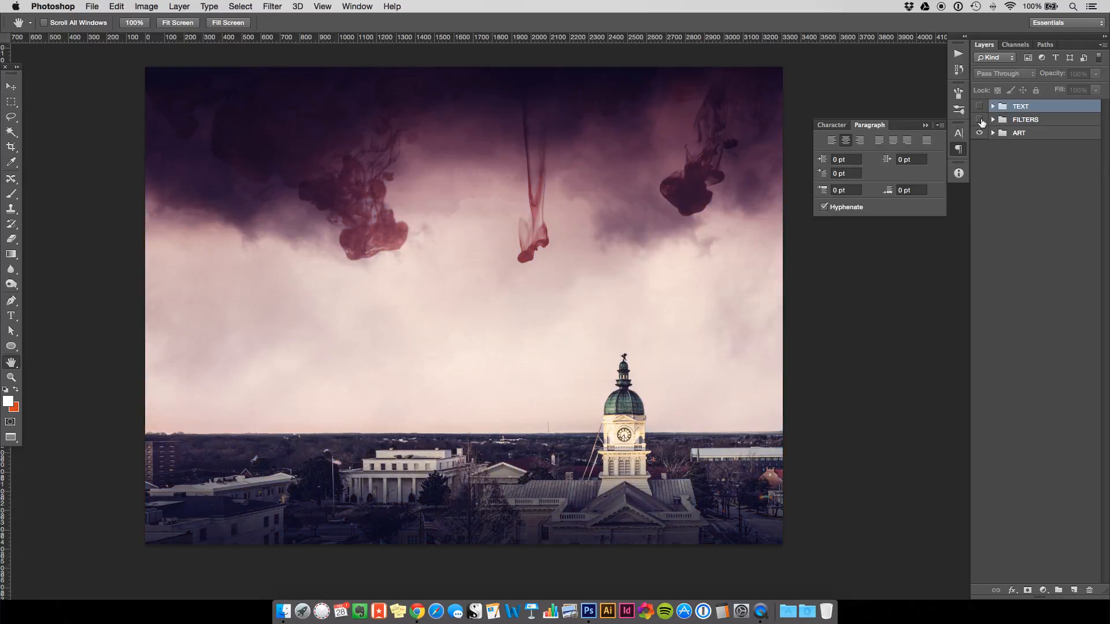
{"action": "left_click", "coordinate": [979, 120]}
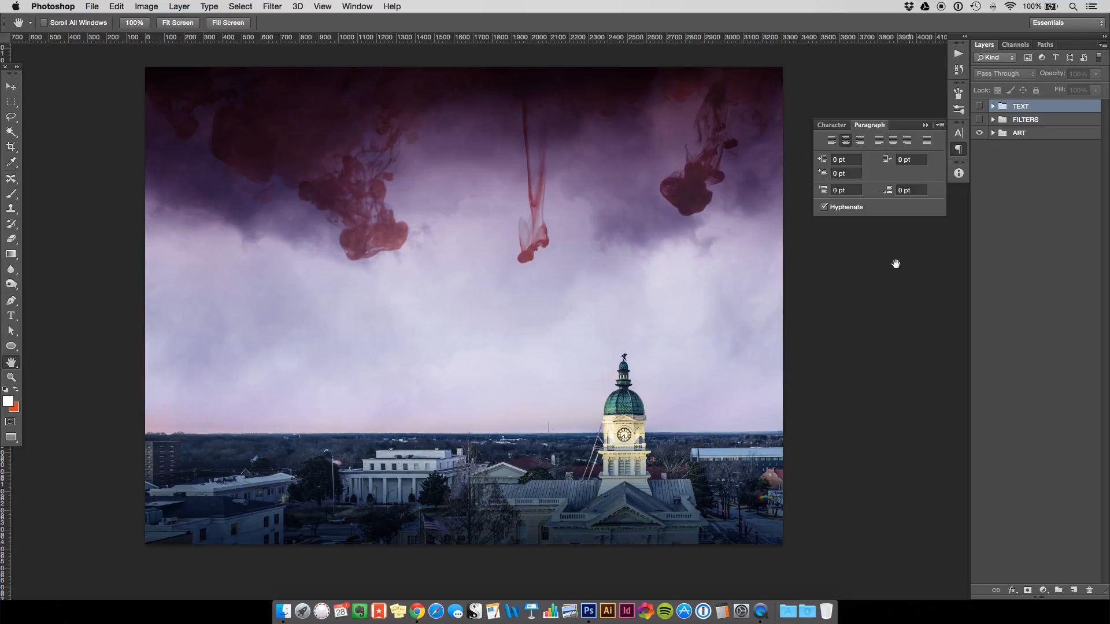
{"action": "left_click", "coordinate": [981, 119]}
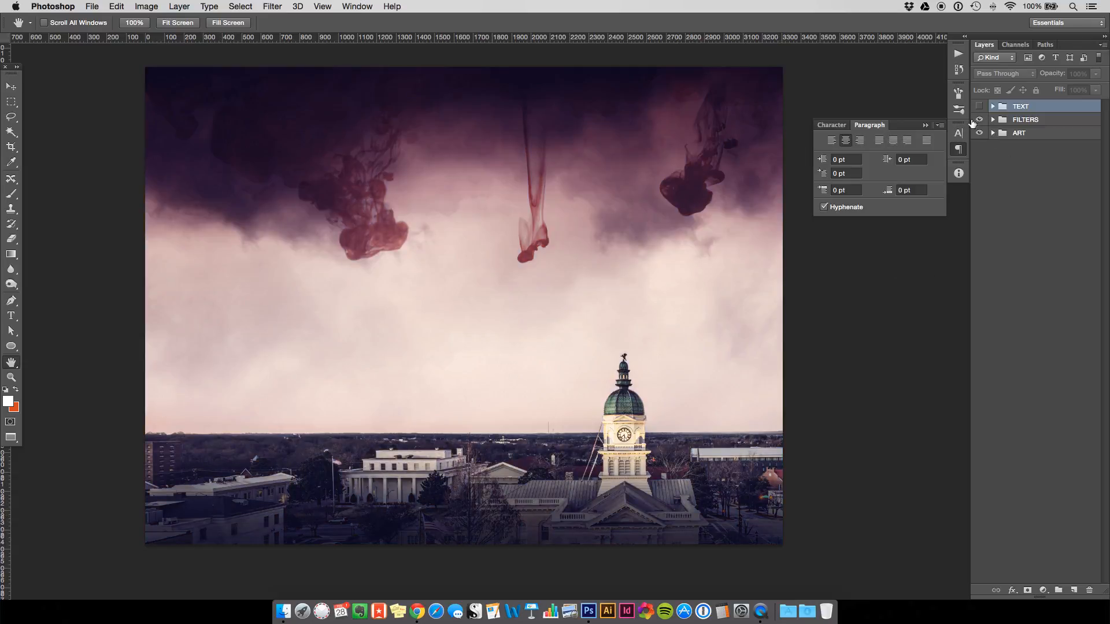
{"action": "left_click", "coordinate": [980, 106]}
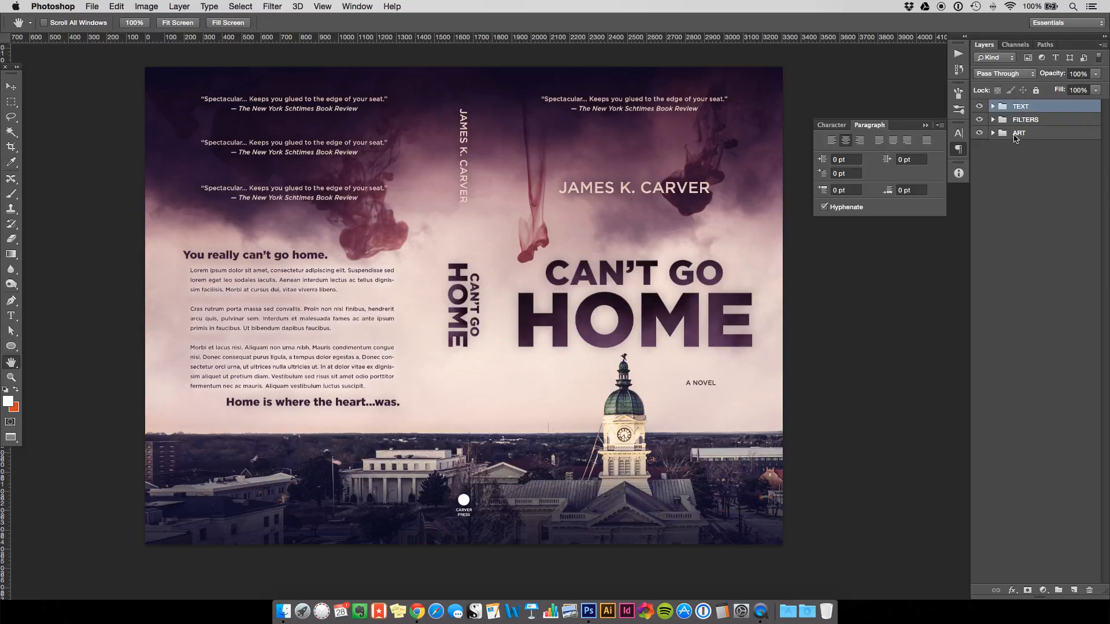
Duplicate the selected TEXT and ART groups into a new document.
{"action": "left_click", "coordinate": [1021, 134], "text": "super"}
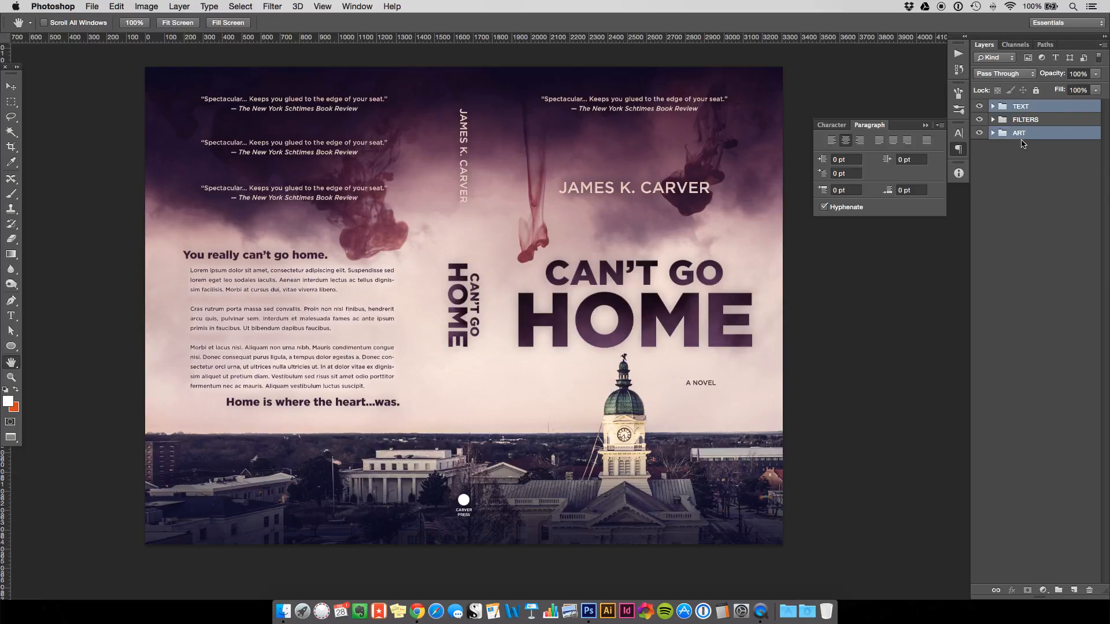
{"action": "right_click", "coordinate": [1028, 107]}
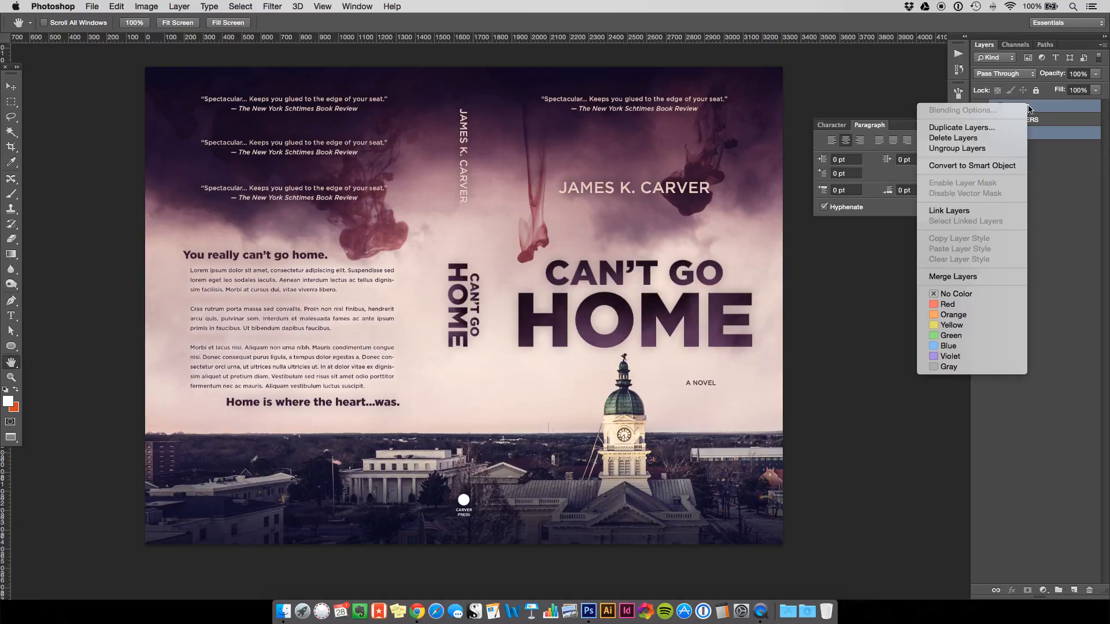
{"action": "left_click", "coordinate": [983, 128]}
{"action": "left_click", "coordinate": [446, 252]}
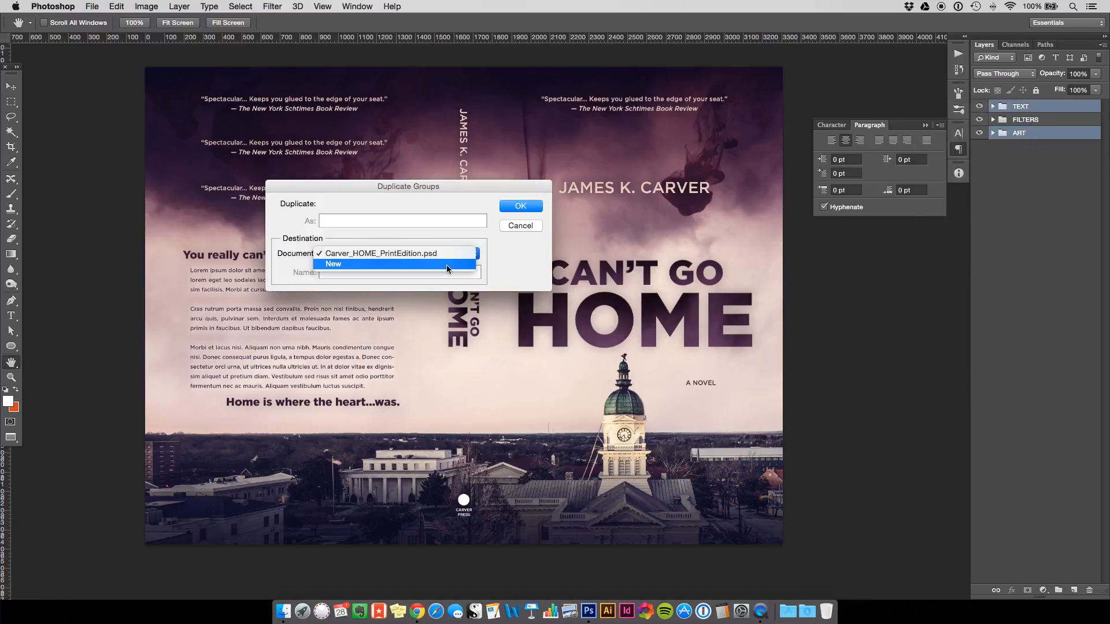
{"action": "left_click", "coordinate": [446, 263]}
{"action": "key", "text": "Return"}
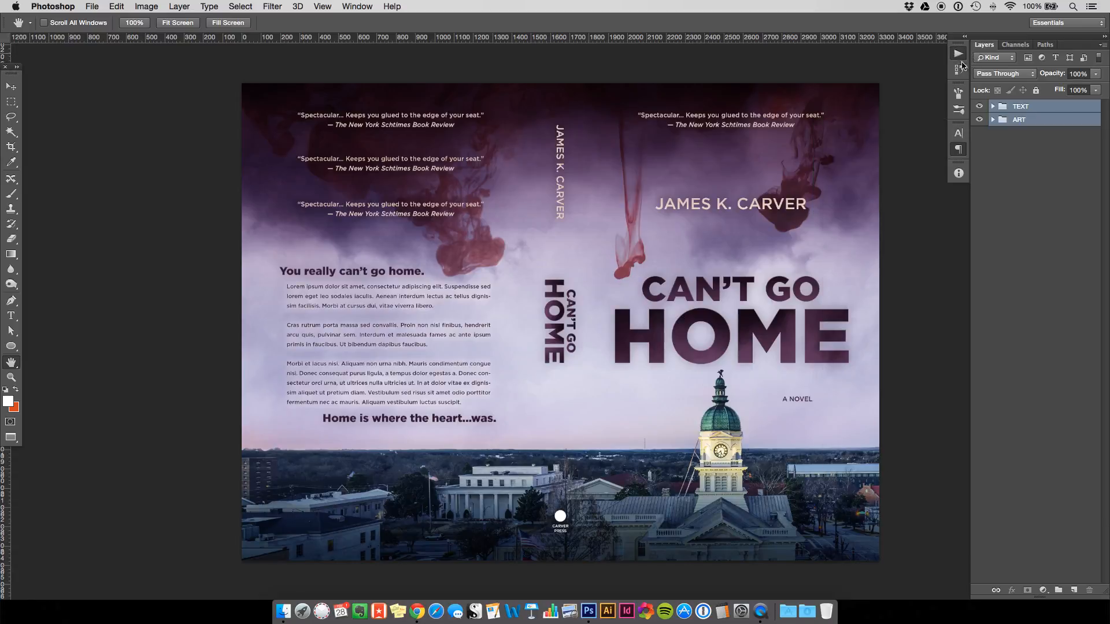
Apply the Brannan action to the test copy, then close it without saving.
{"action": "left_click", "coordinate": [962, 61]}
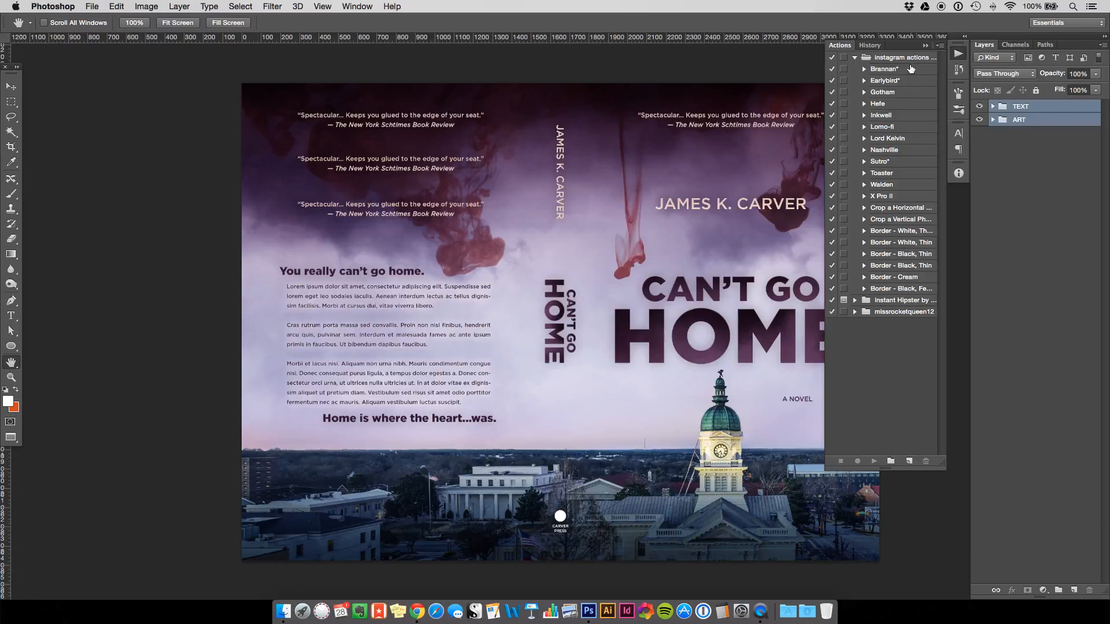
{"action": "left_click", "coordinate": [911, 69]}
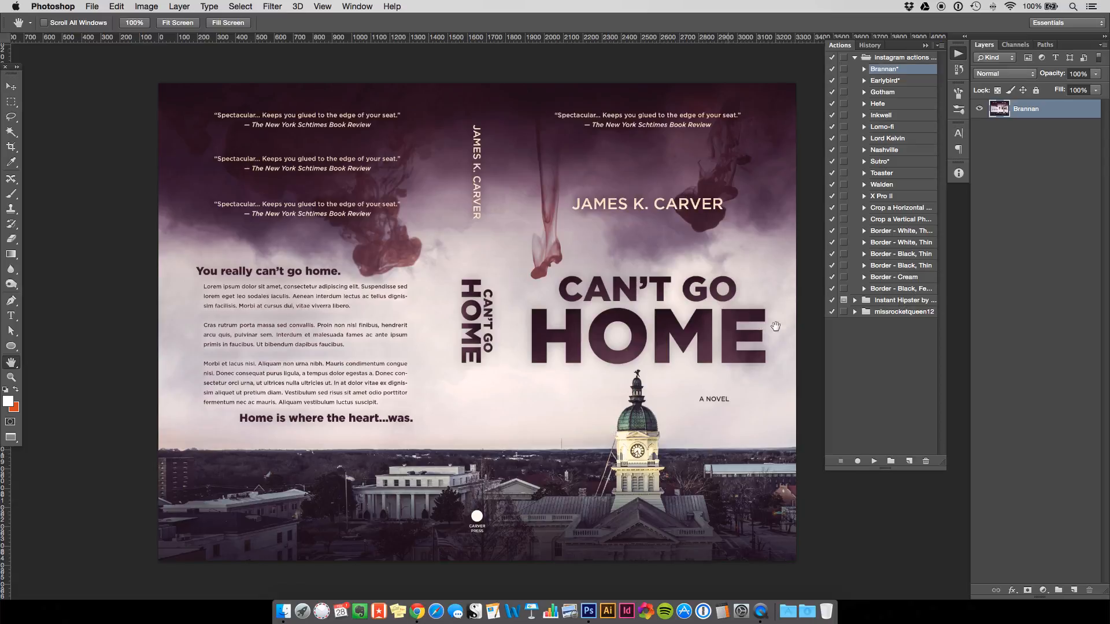
{"action": "key", "text": "super+w"}
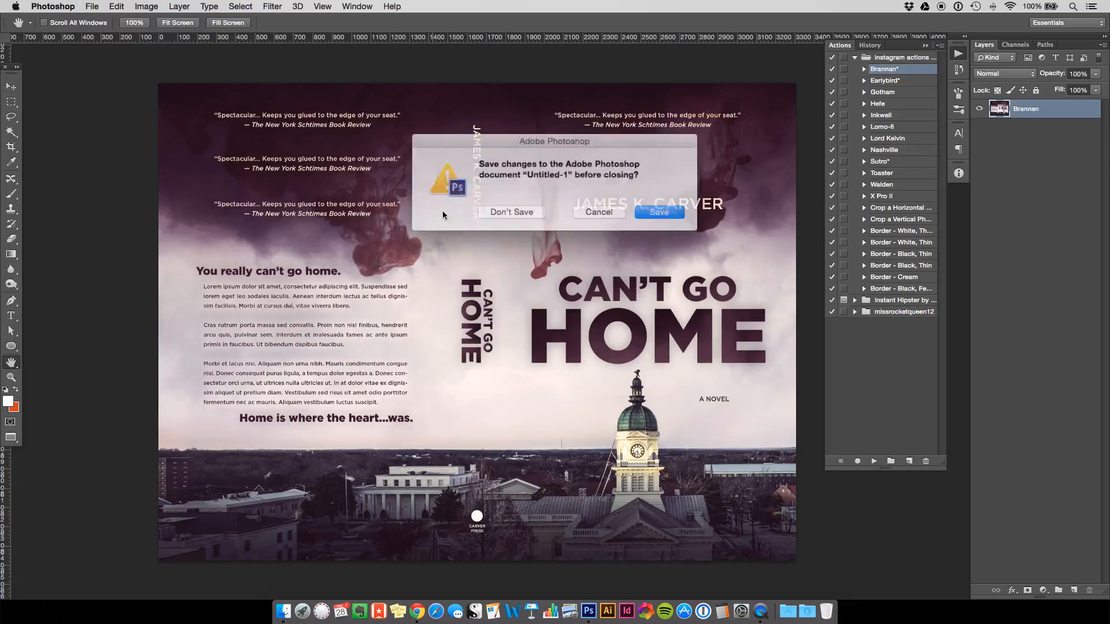
{"action": "left_click", "coordinate": [518, 212]}
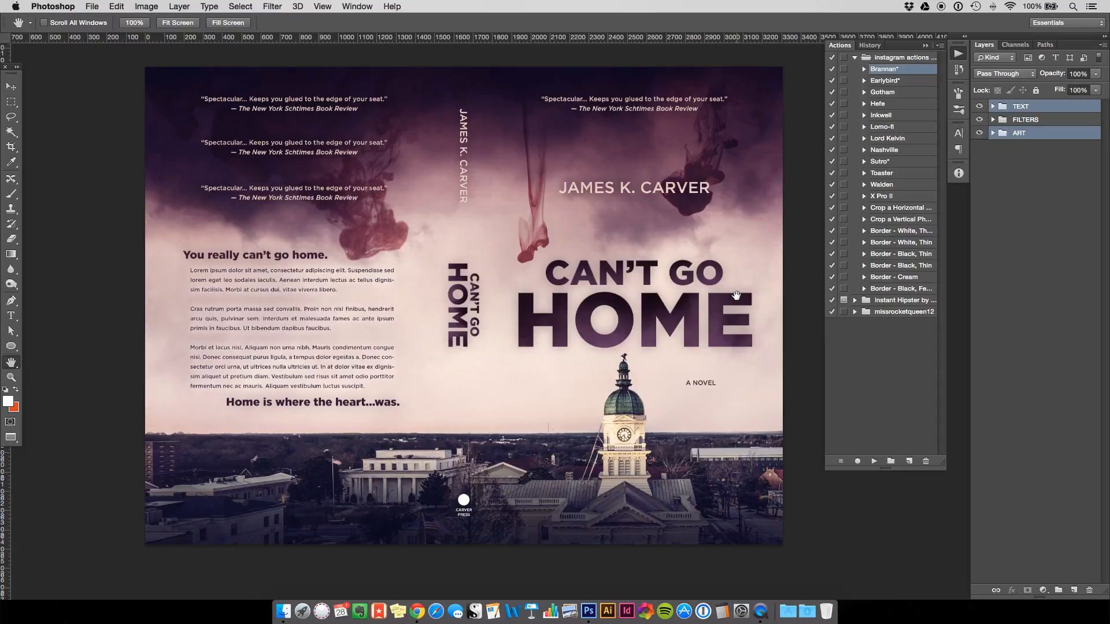
{"action": "left_click", "coordinate": [985, 160]}
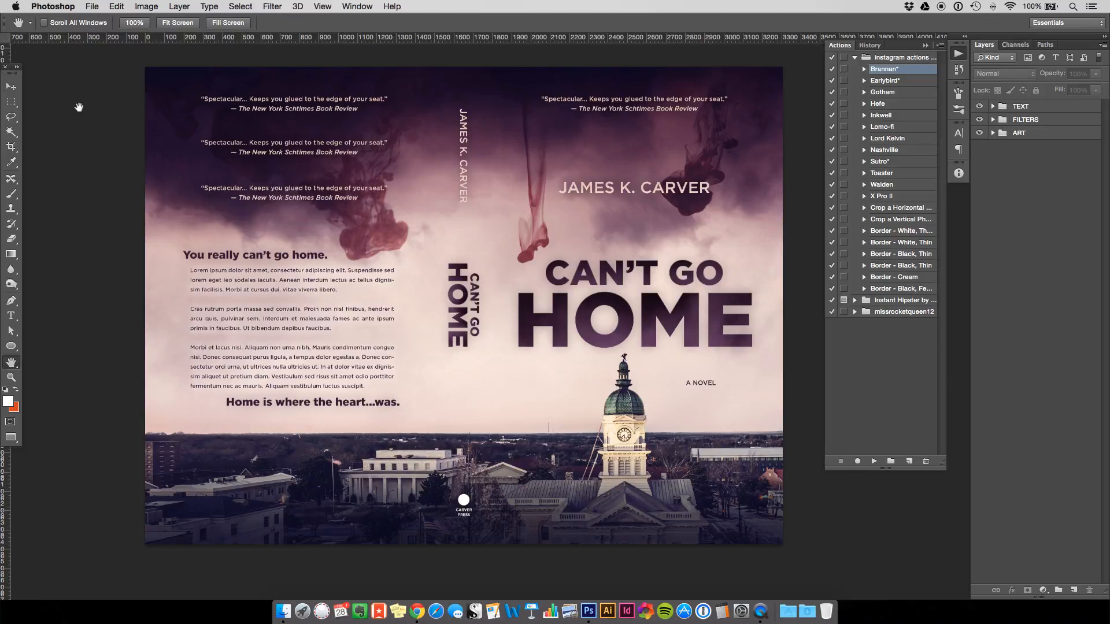
{"action": "left_click", "coordinate": [11, 86]}
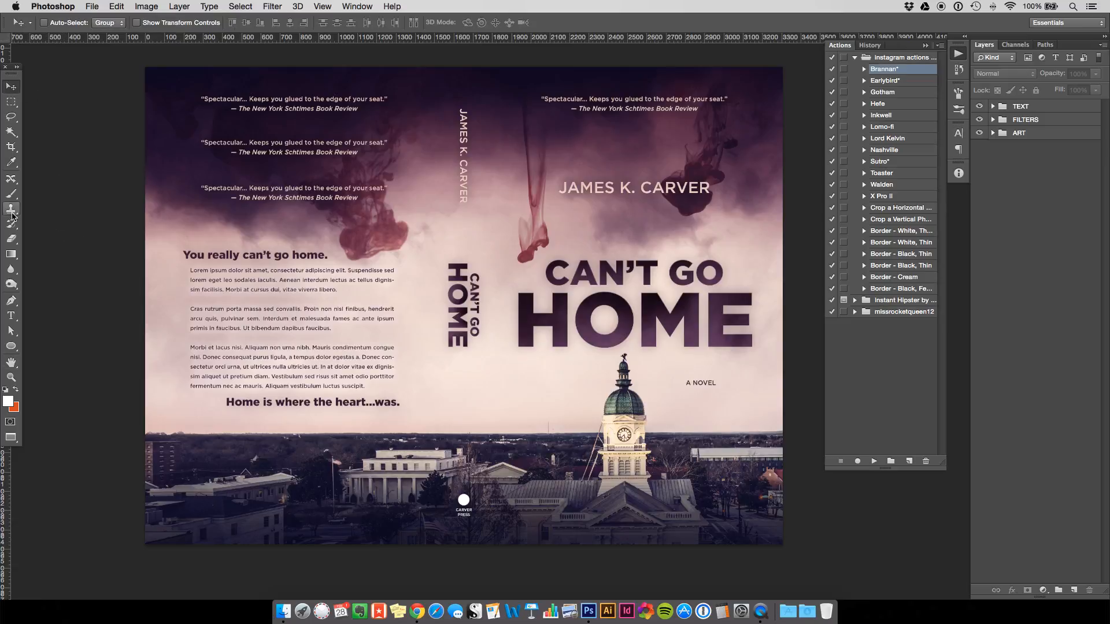